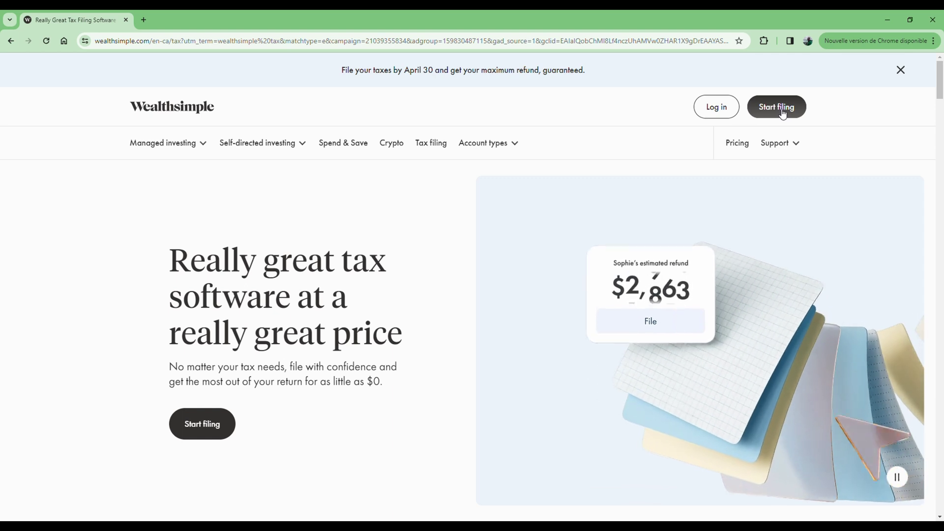
# Sign up for a new Wealthsimple Tax account with an e-mail address and password
pyautogui.click(779, 112)
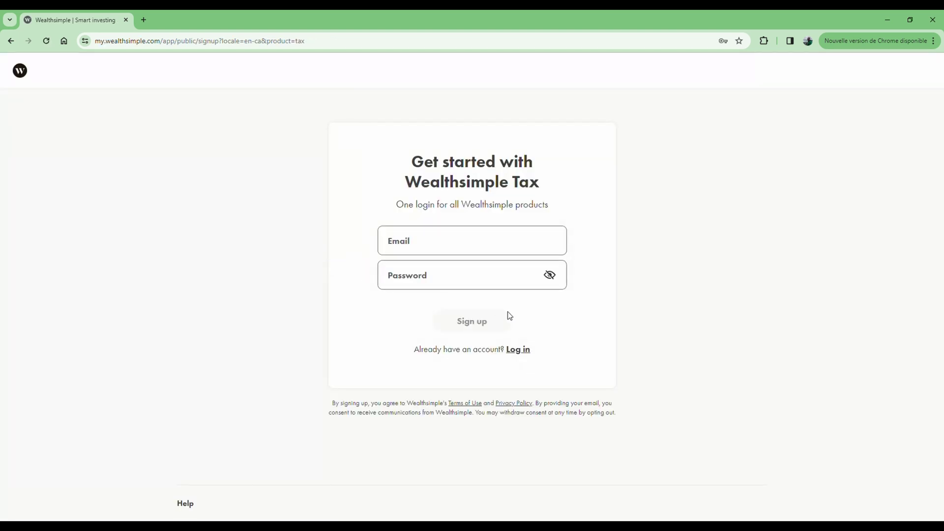
pyautogui.click(420, 246)
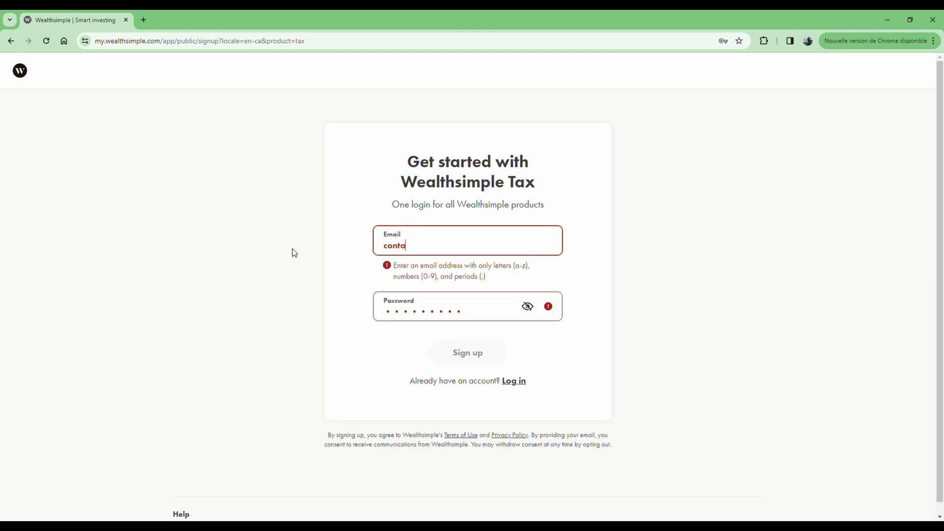
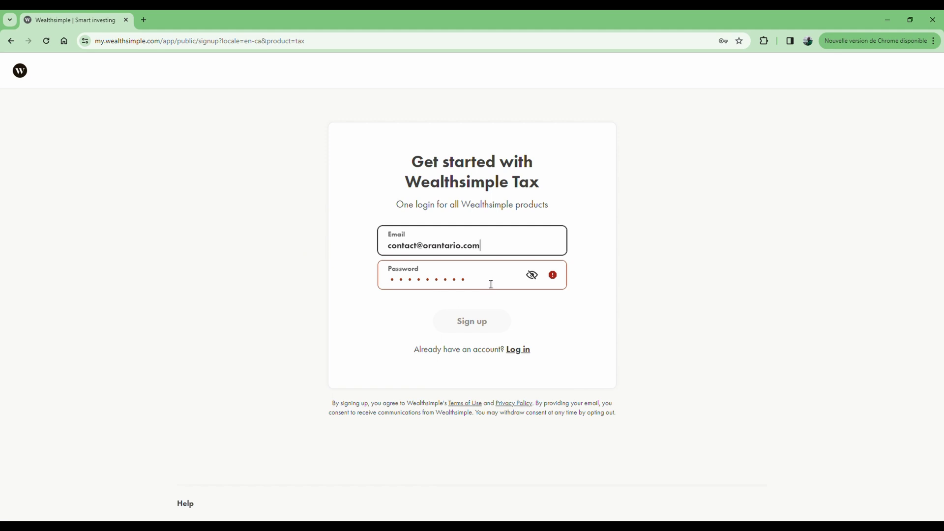
pyautogui.moveTo(489, 285); pyautogui.dragTo(334, 284)
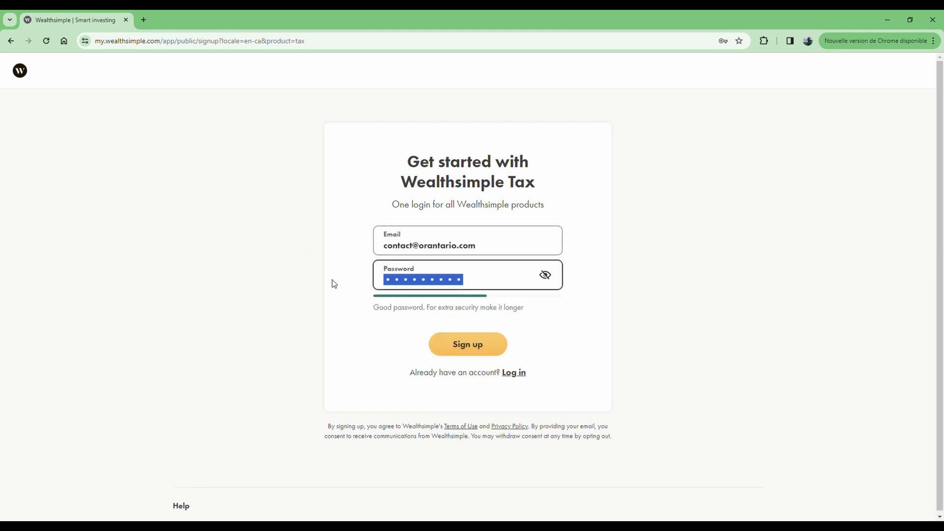
pyautogui.write('a')
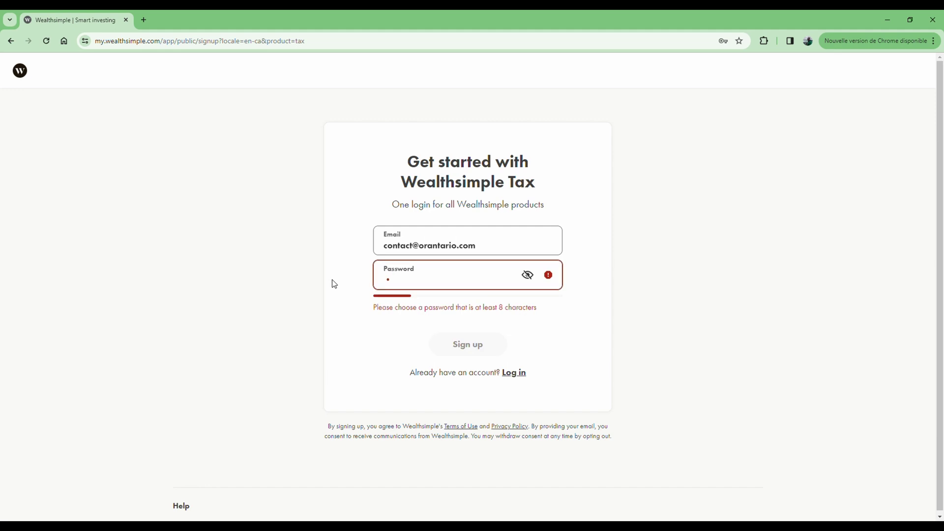
pyautogui.write('••••••••')
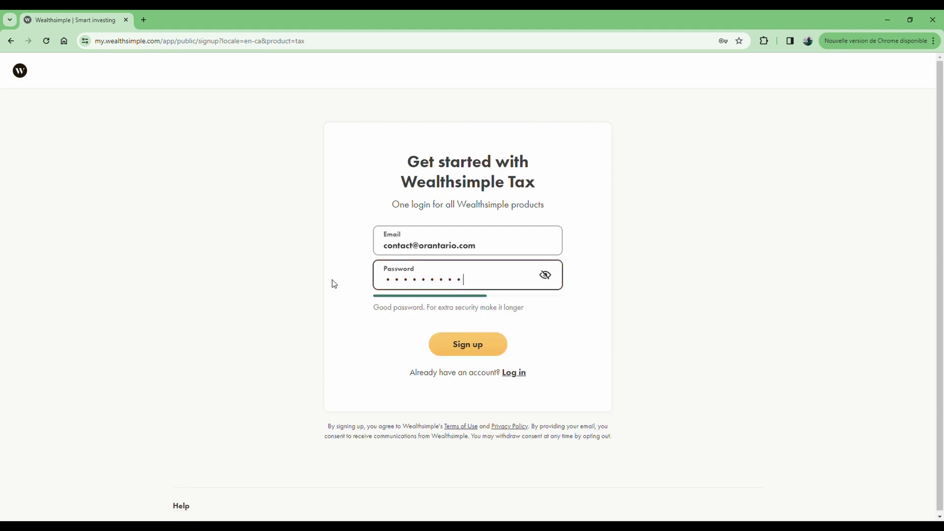
pyautogui.click(473, 350)
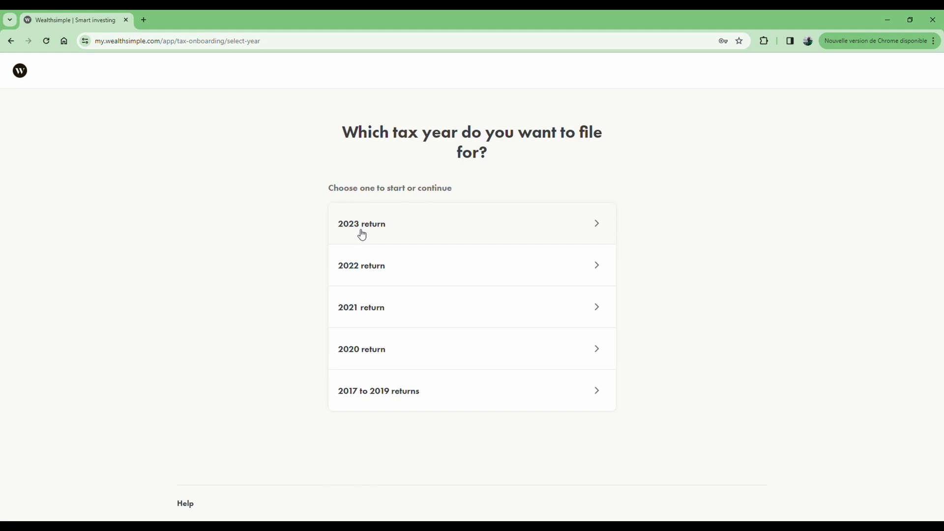
# Open the 2023 return and fill in the taxpayer's first and last name fields
pyautogui.click(401, 227)
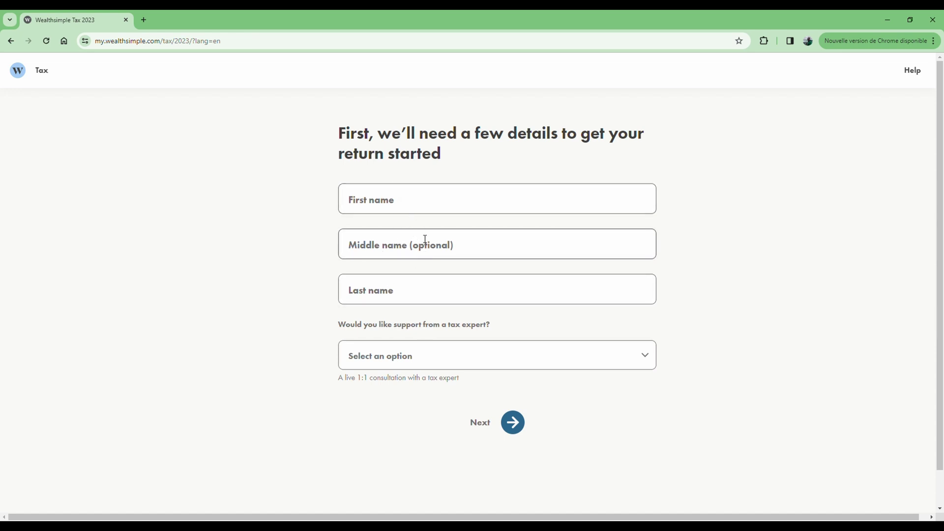
pyautogui.click(412, 203)
pyautogui.write('John')
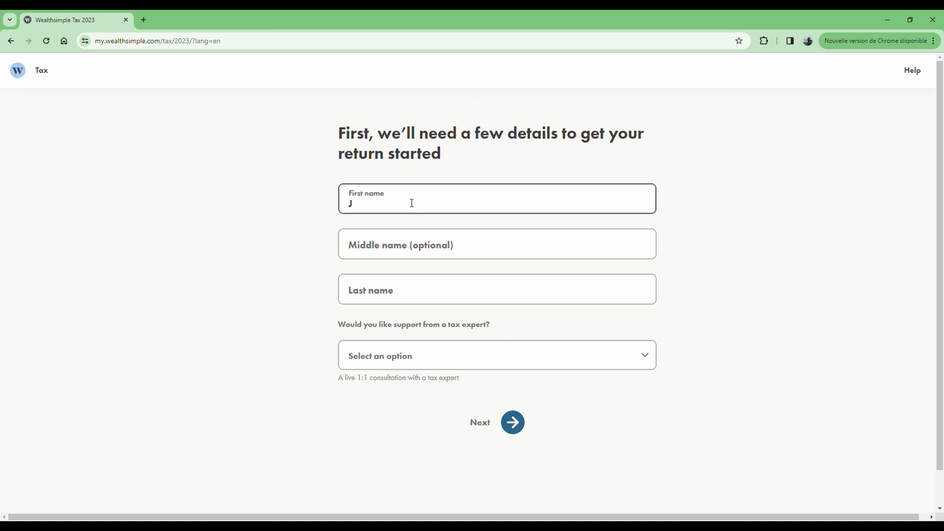
pyautogui.click(402, 292)
pyautogui.write('Doe')
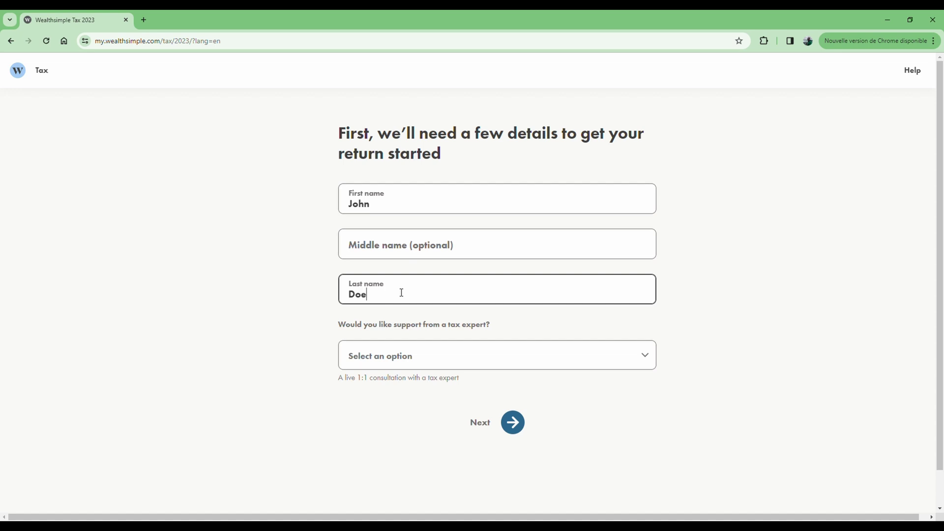
# Answer the question on whether tax-expert support is wanted
pyautogui.click(455, 360)
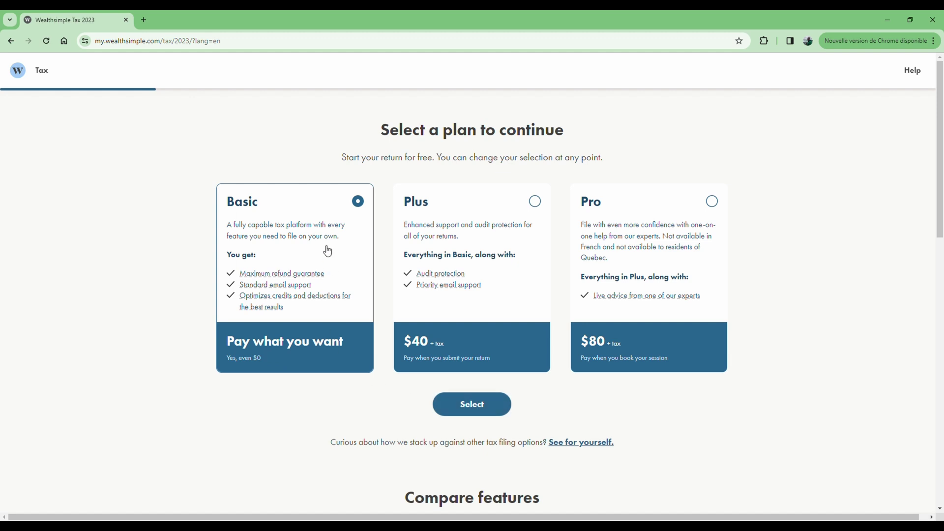
# Choose the Basic plan, then enter the date of birth, Ontario as province and Married status
pyautogui.click(487, 412)
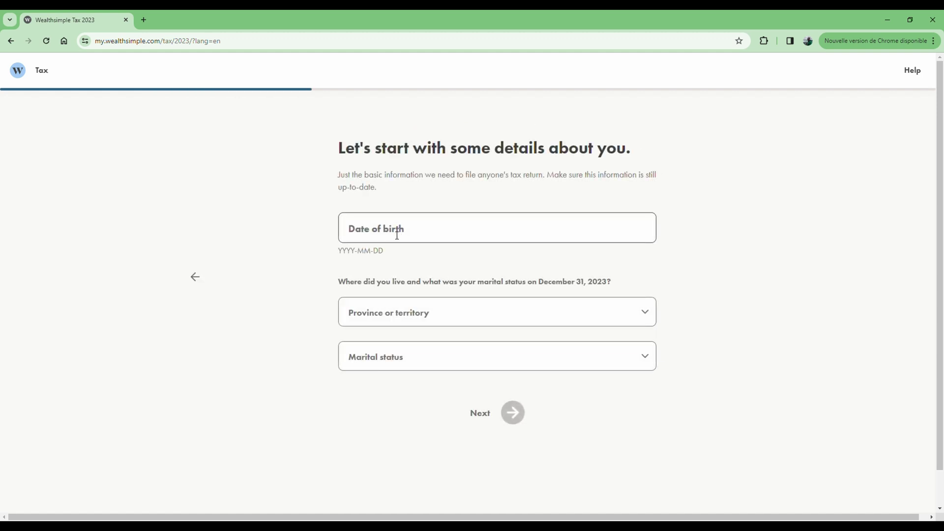
pyautogui.click(396, 234)
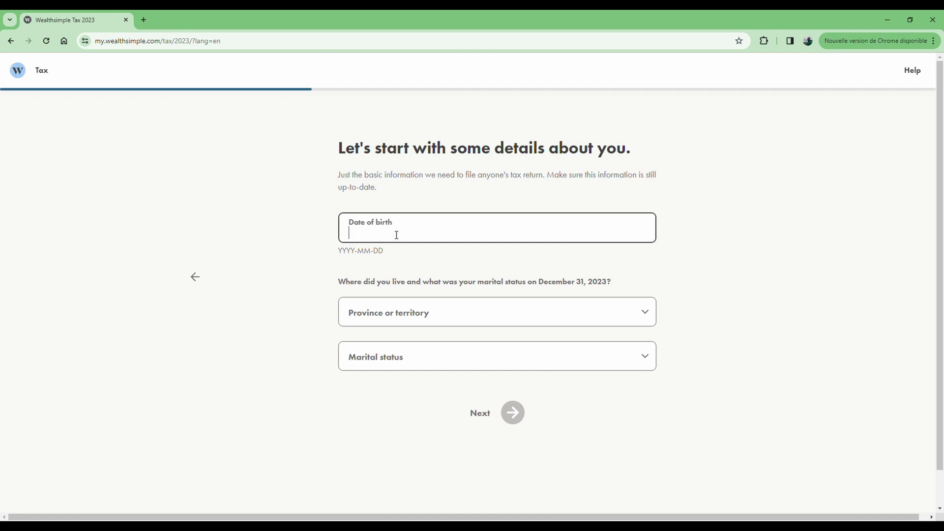
pyautogui.write('1985-07-21')
pyautogui.click(413, 313)
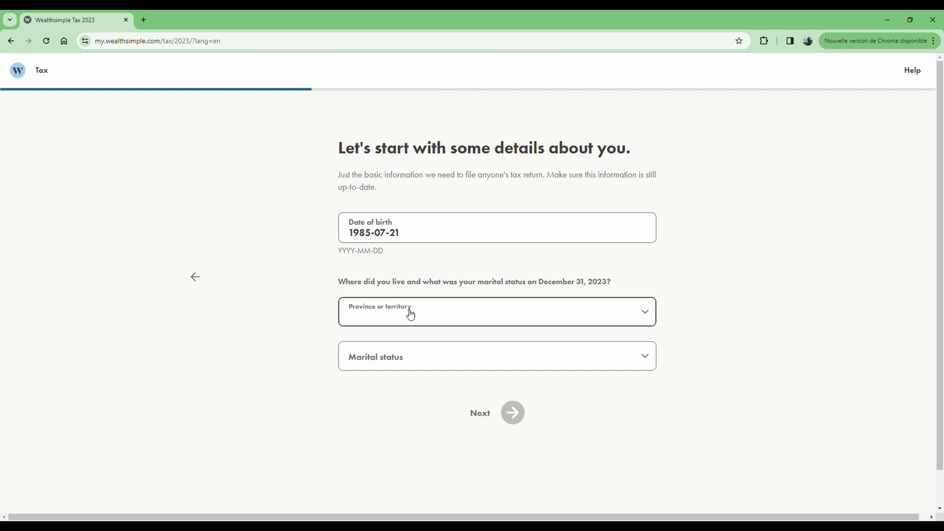
pyautogui.press('o')
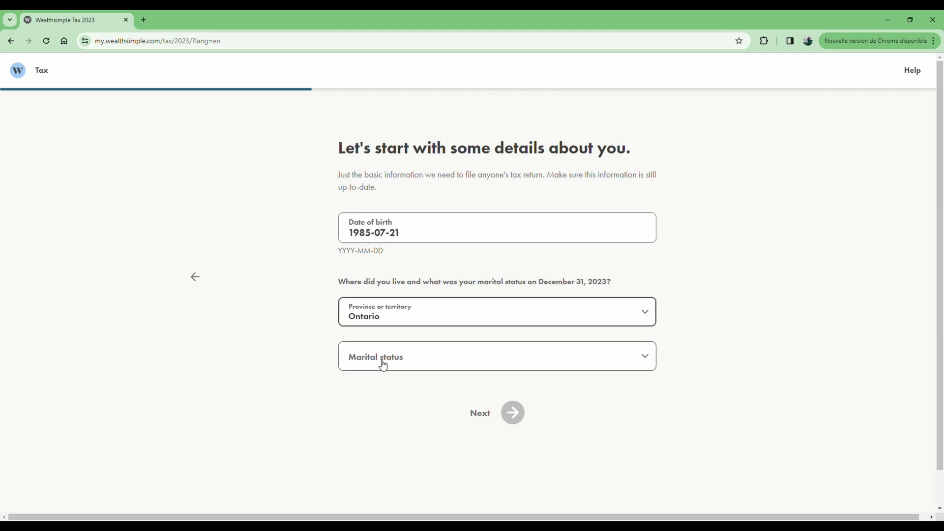
pyautogui.click(397, 366)
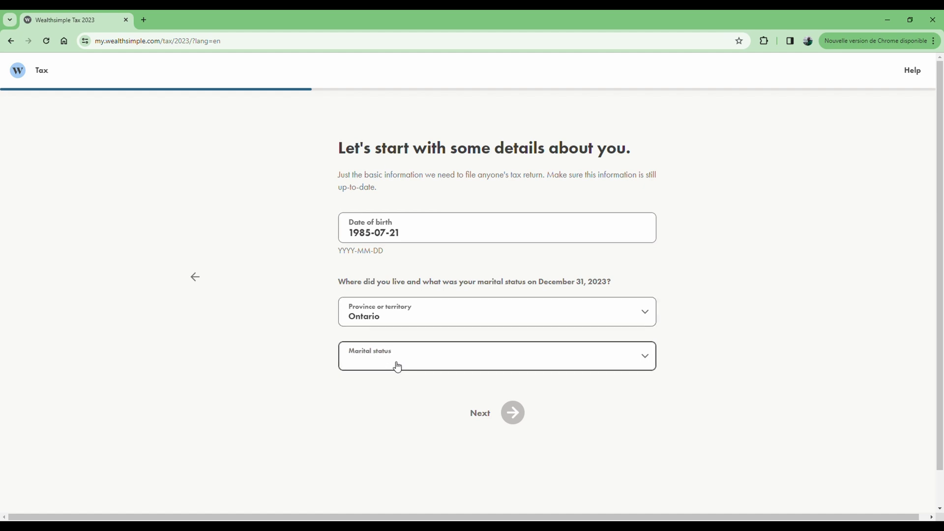
pyautogui.press('m')
pyautogui.click(513, 412)
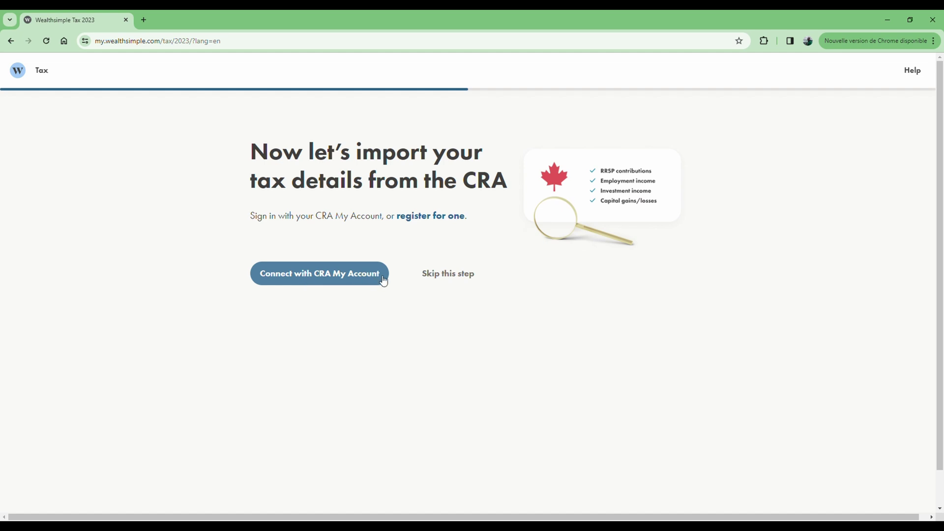
# Skip the CRA import and continue past set-up to the income slips question
pyautogui.click(457, 277)
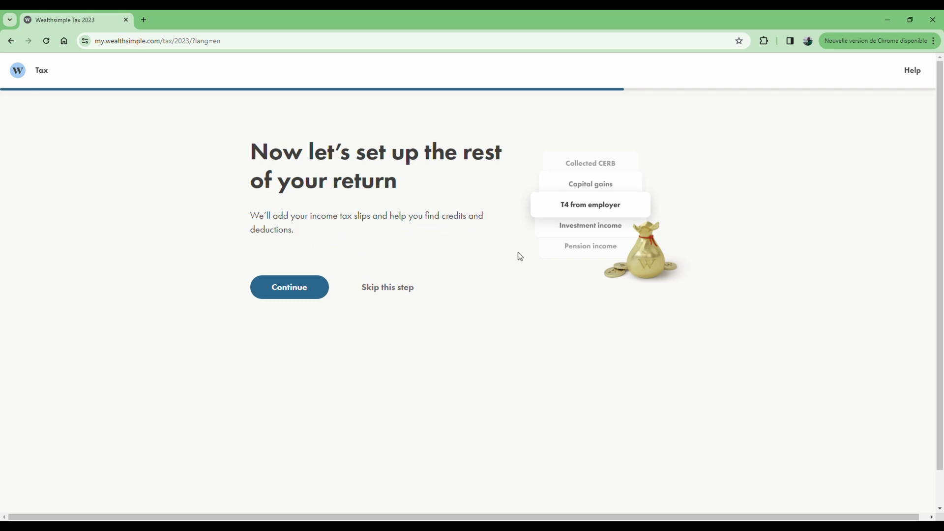
pyautogui.click(295, 290)
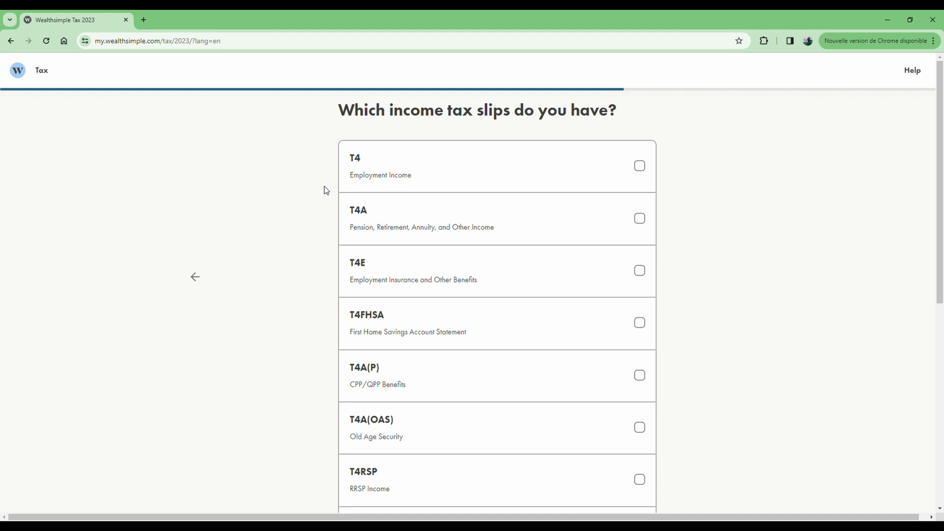
# Tick the T4 and T5007 slips and add them to the return
pyautogui.click(641, 169)
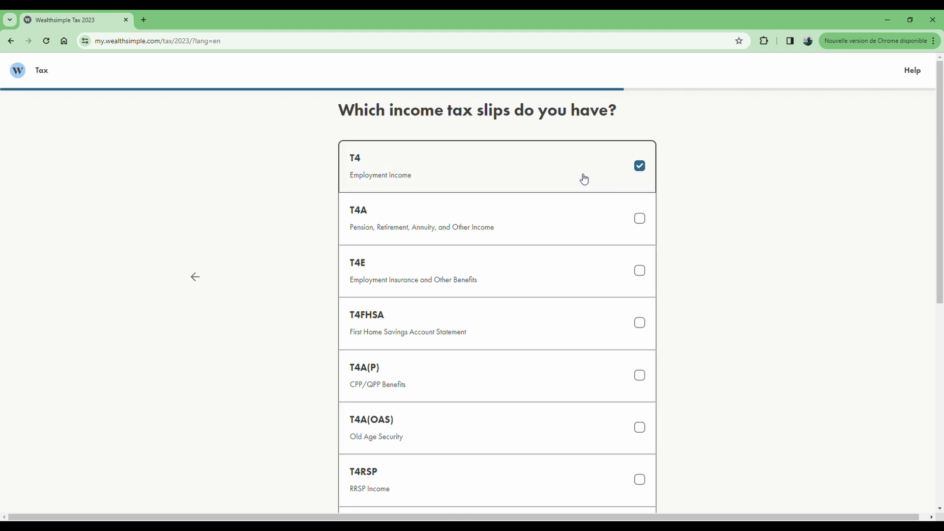
pyautogui.scroll(-1, 302, 212)
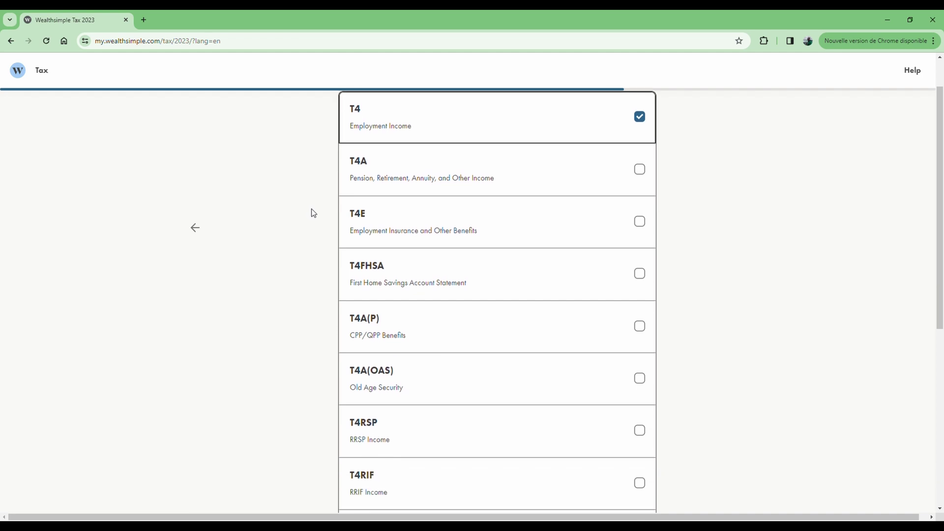
pyautogui.scroll(1, 312, 211)
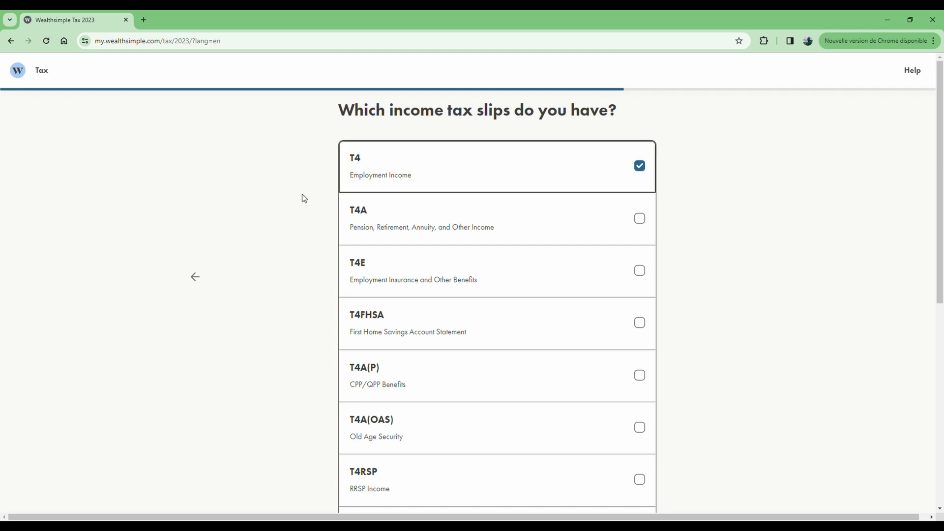
pyautogui.scroll(-4, 293, 237)
pyautogui.scroll(-4, 313, 238)
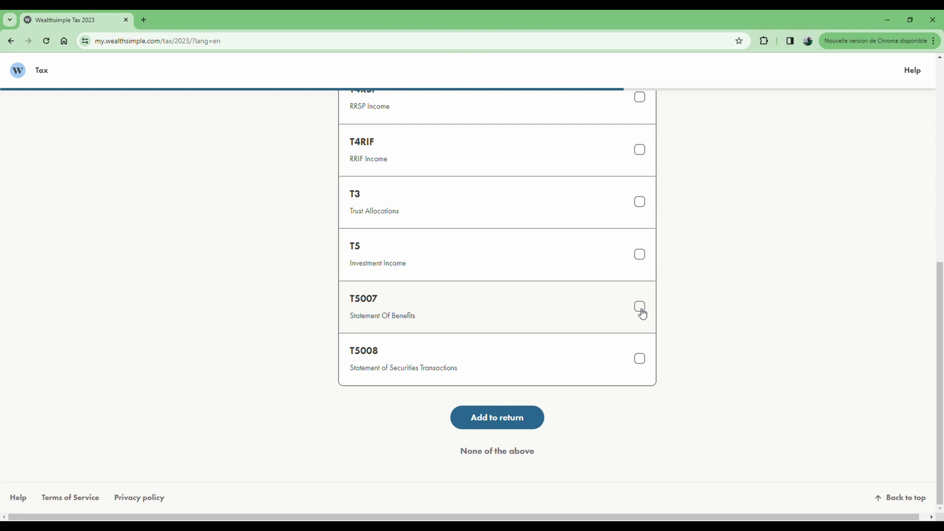
pyautogui.click(640, 310)
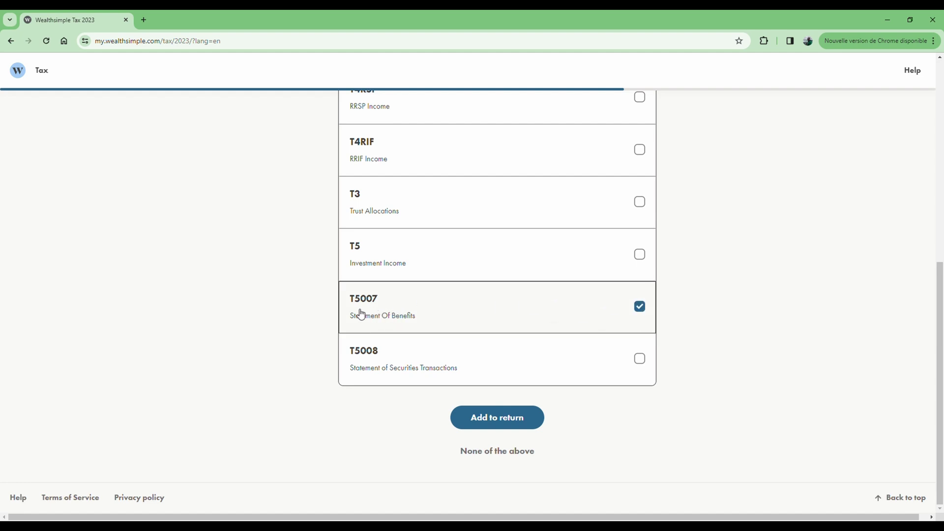
pyautogui.scroll(6, 261, 293)
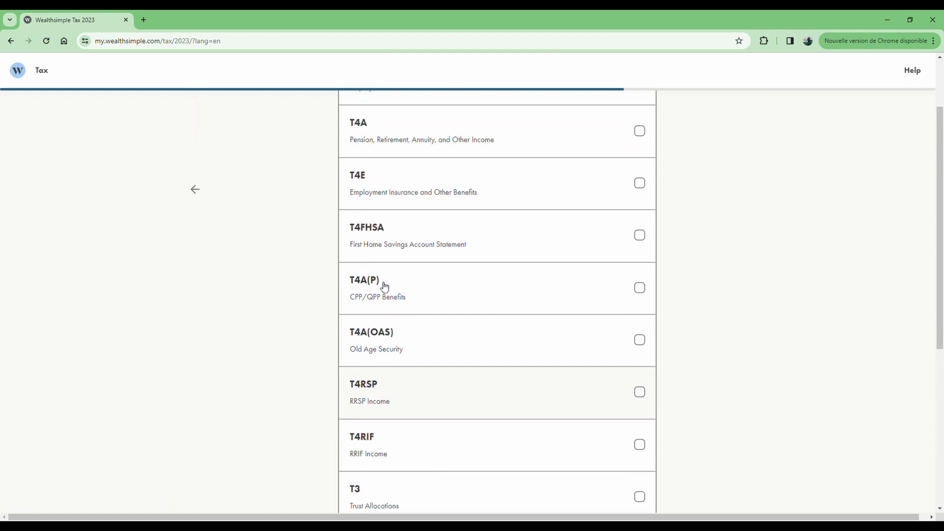
pyautogui.scroll(2, 302, 256)
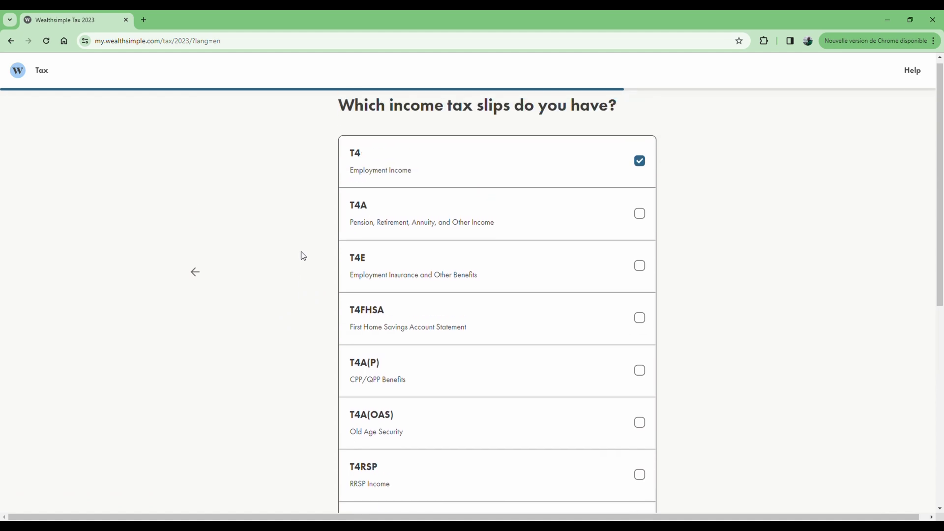
pyautogui.scroll(-8, 316, 274)
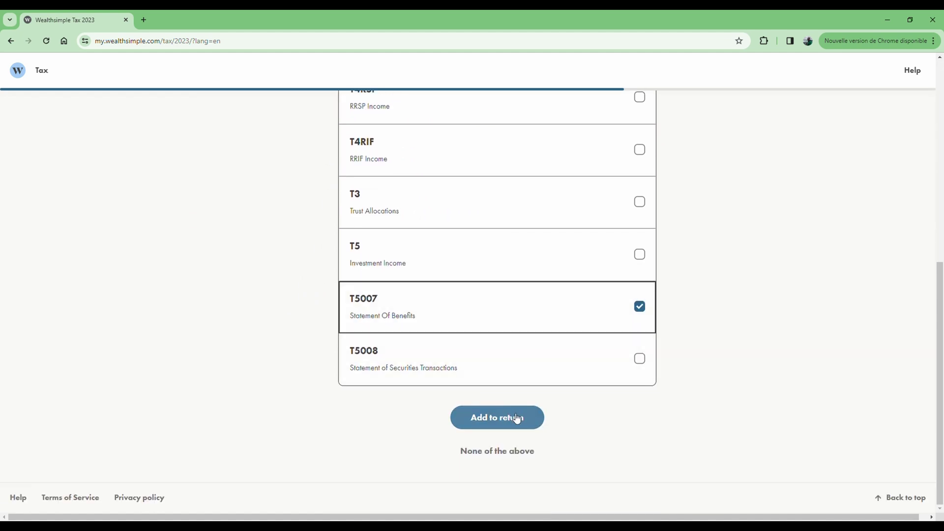
pyautogui.click(508, 420)
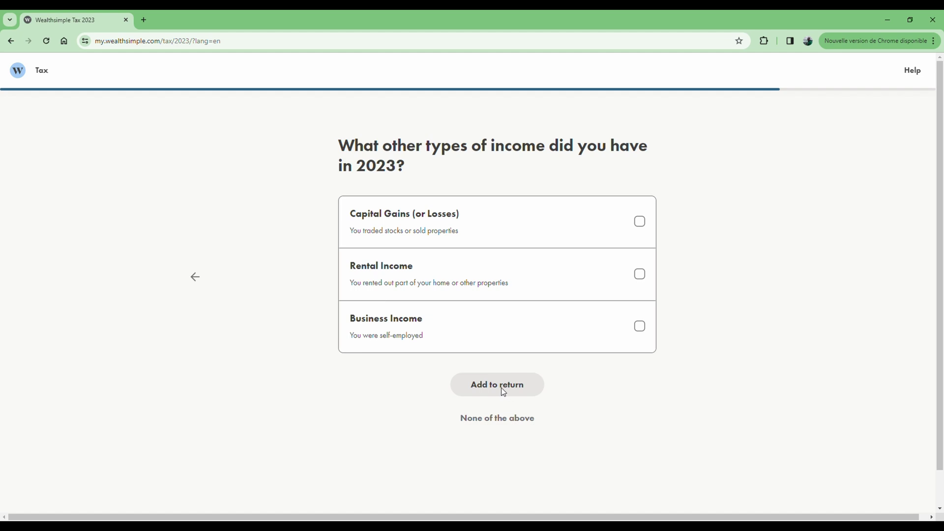
# Choose 'None of the above' for other 2023 income types
pyautogui.click(495, 425)
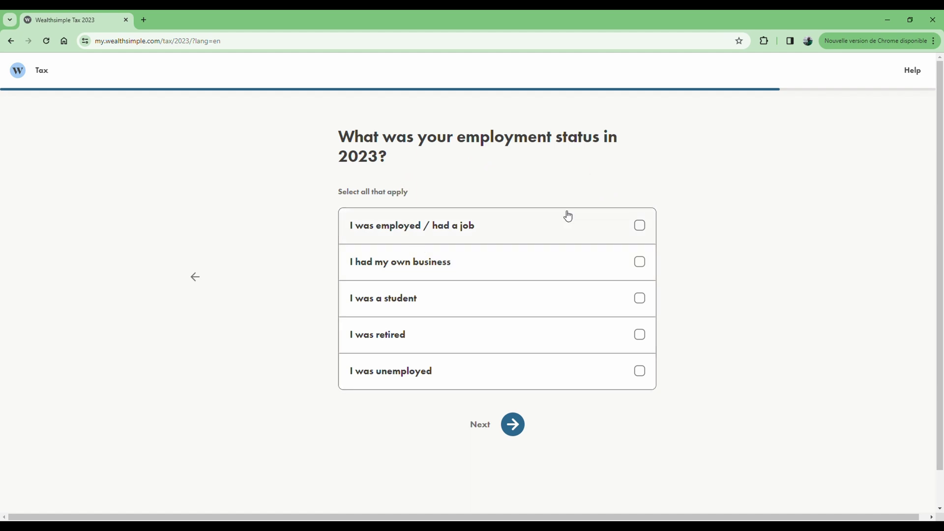
# Record both 'I was employed' and 'I was unemployed' as the 2023 employment status
pyautogui.click(641, 226)
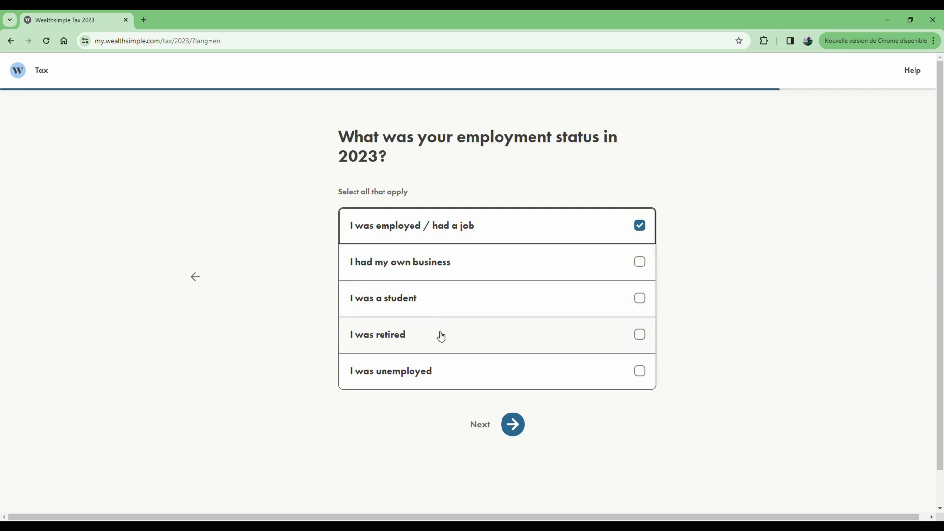
pyautogui.click(641, 374)
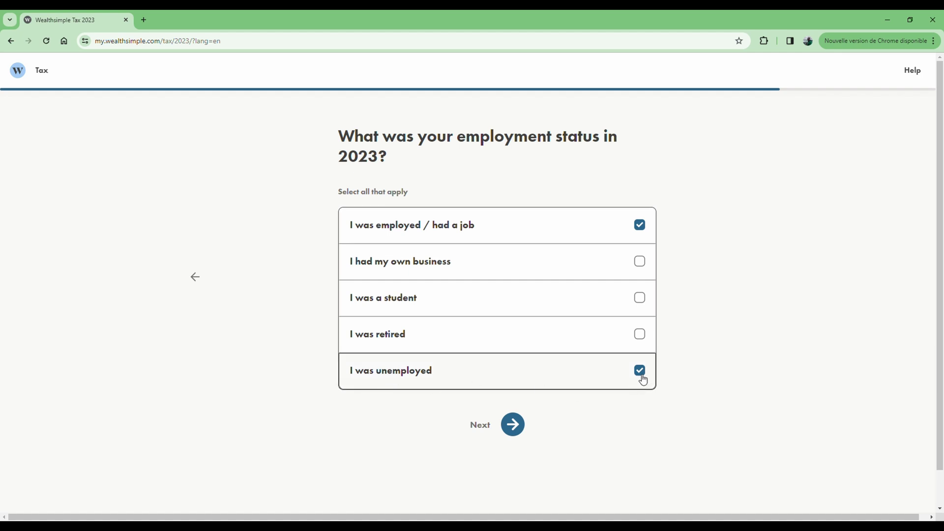
pyautogui.click(639, 225)
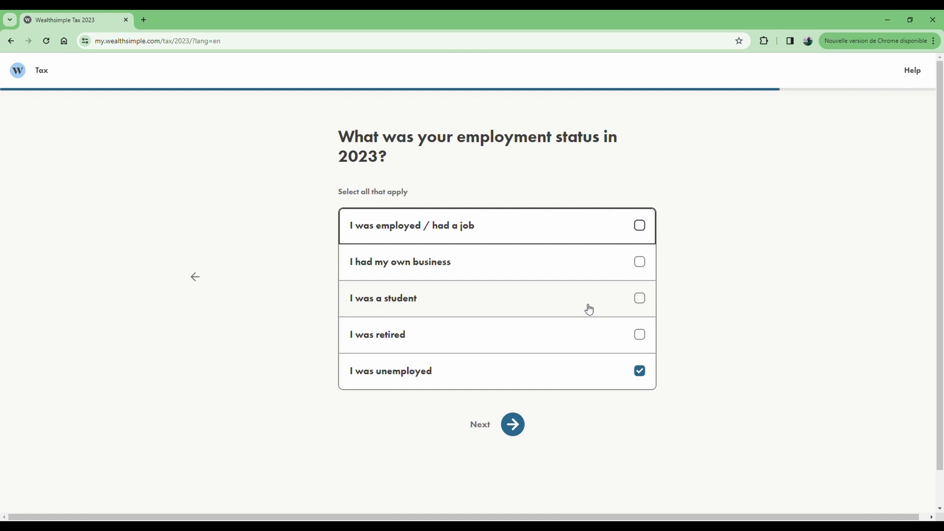
pyautogui.click(643, 228)
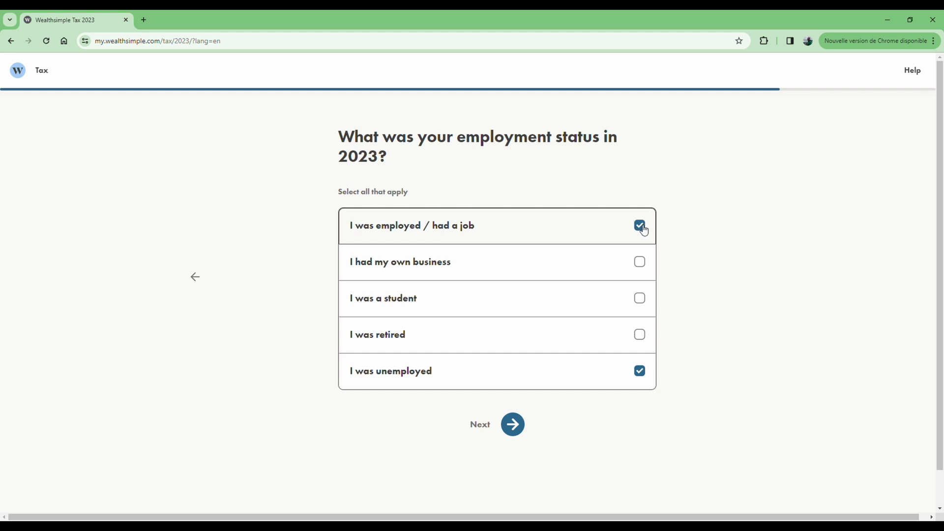
pyautogui.click(511, 426)
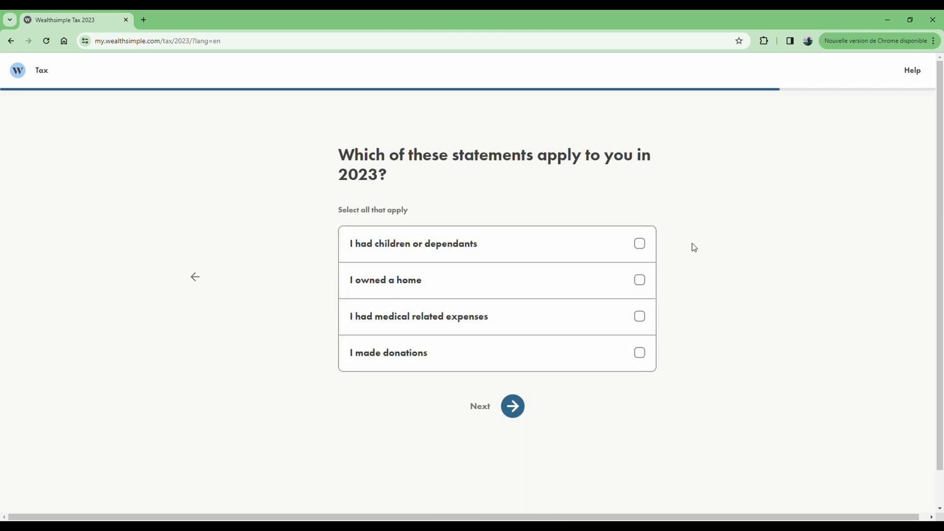
# Mark 'I had children or dependants' and 'I had medical related expenses', then continue
pyautogui.click(639, 246)
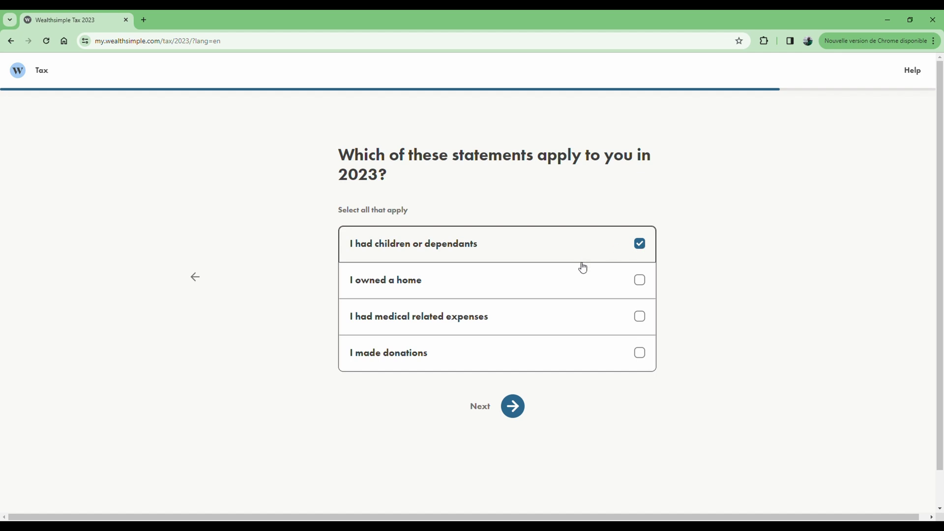
pyautogui.click(644, 323)
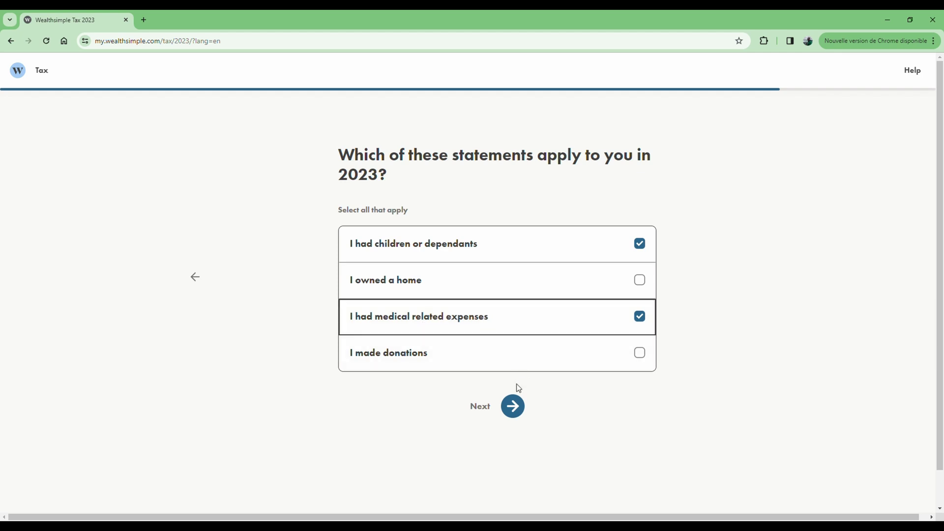
pyautogui.click(512, 406)
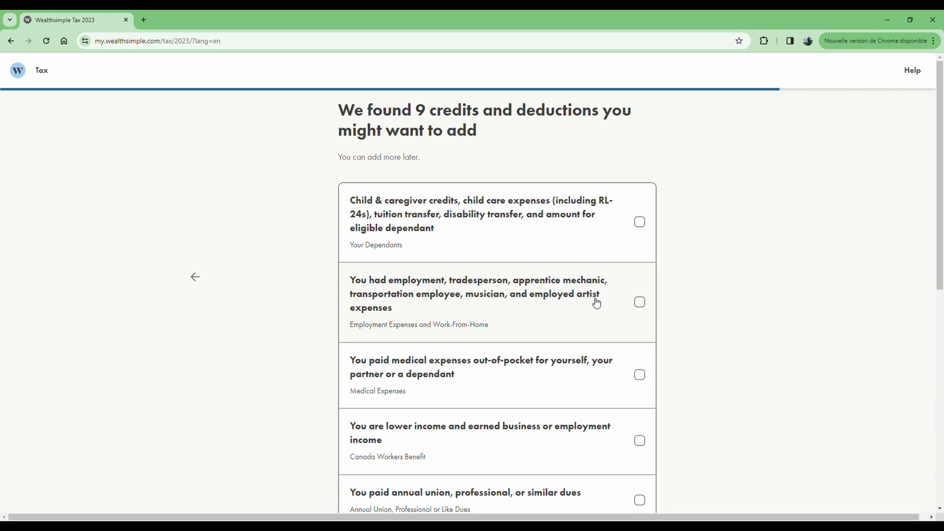
# Select the Medical Expenses credit, leaving union and professional dues unselected
pyautogui.scroll(-1, 704, 343)
pyautogui.scroll(-3, 703, 342)
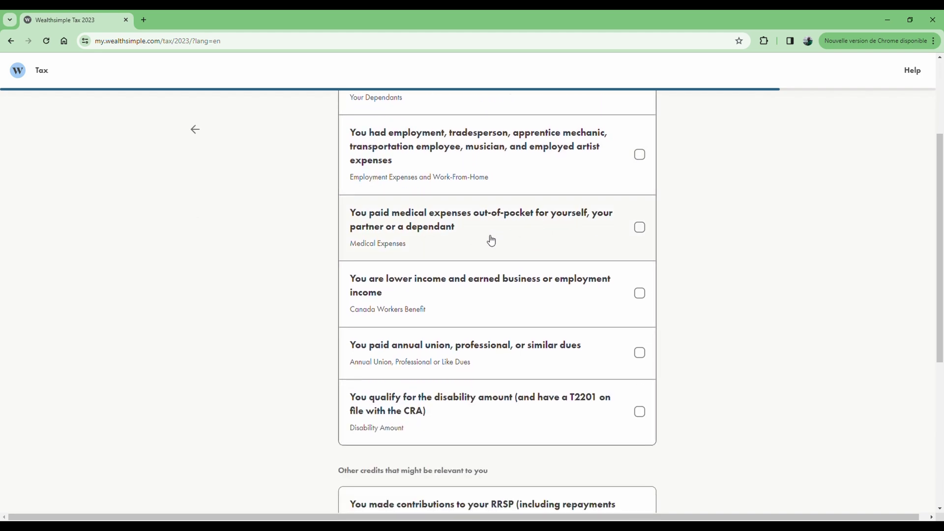
pyautogui.click(640, 230)
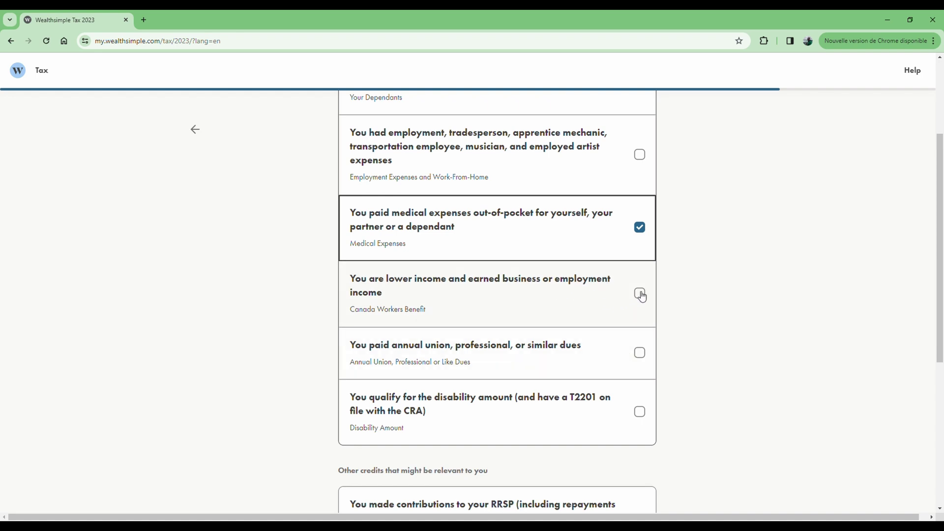
pyautogui.scroll(-1, 566, 330)
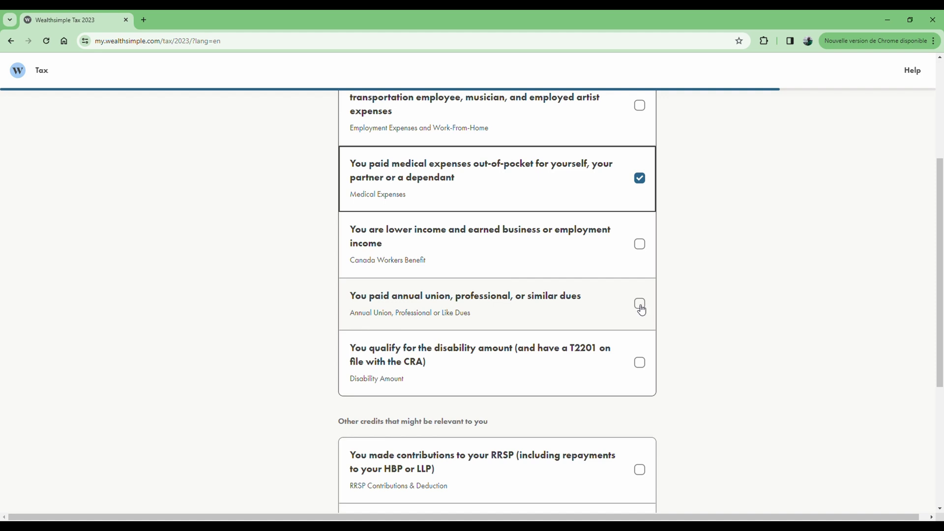
pyautogui.click(640, 306)
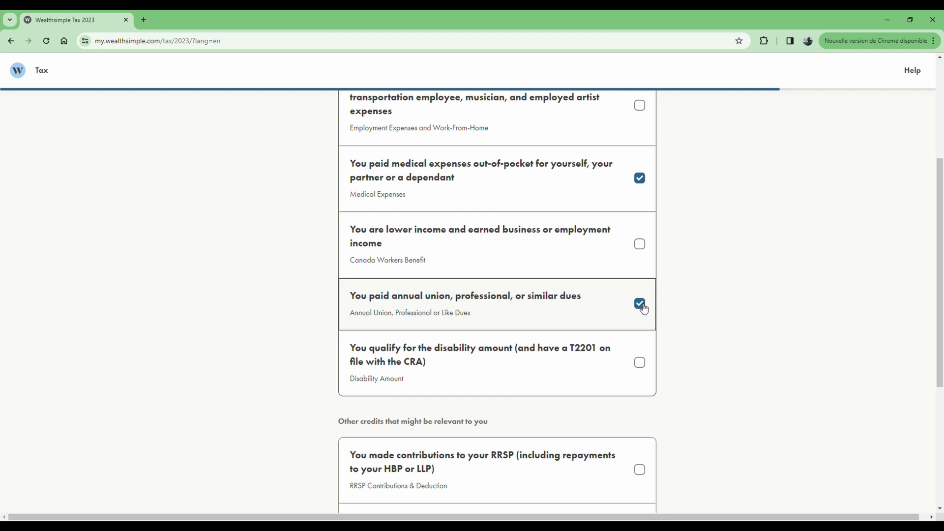
pyautogui.click(642, 306)
# Select the Ontario Trillium Benefit credit, skip Disability and digital news, and add the credits
pyautogui.scroll(-2, 601, 311)
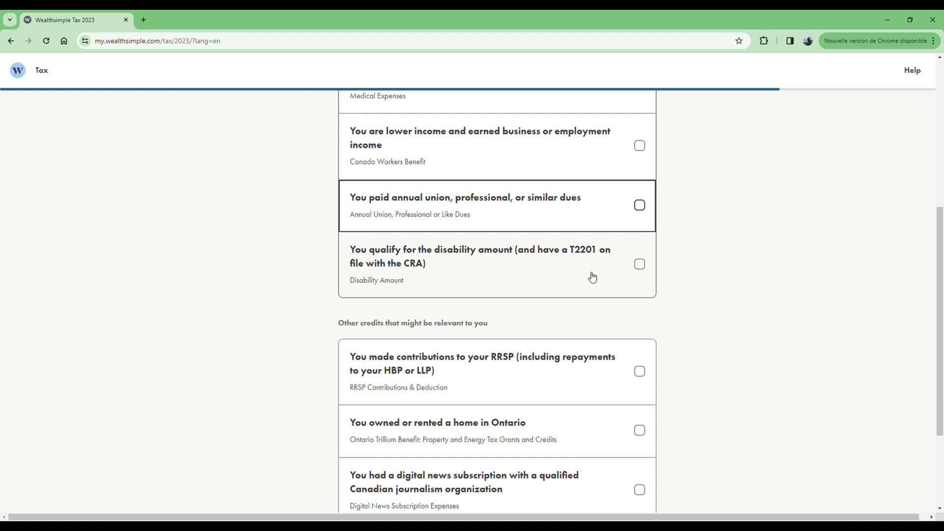
pyautogui.click(639, 266)
pyautogui.click(639, 265)
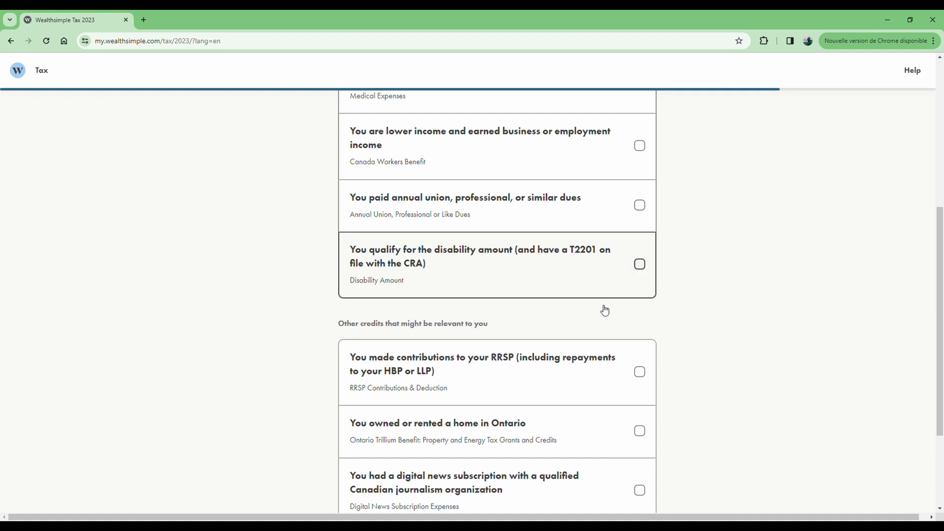
pyautogui.scroll(-2, 598, 333)
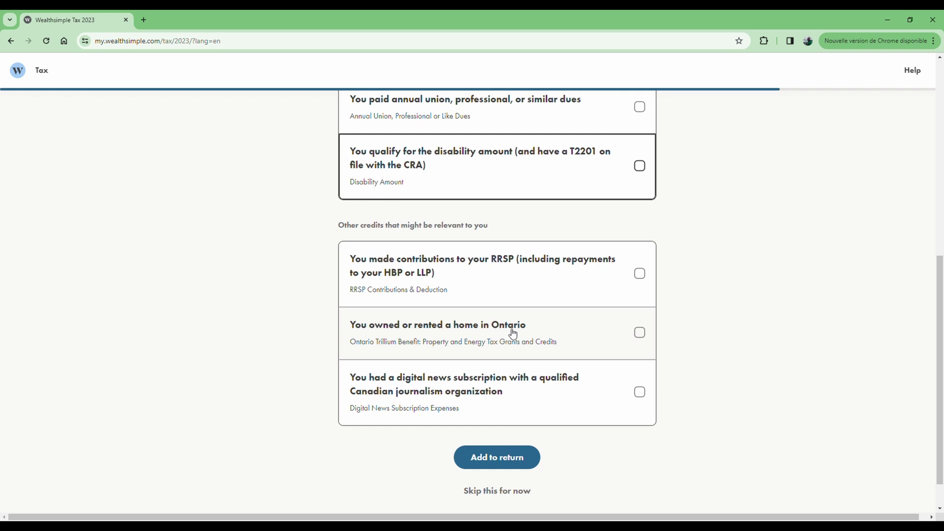
pyautogui.click(643, 334)
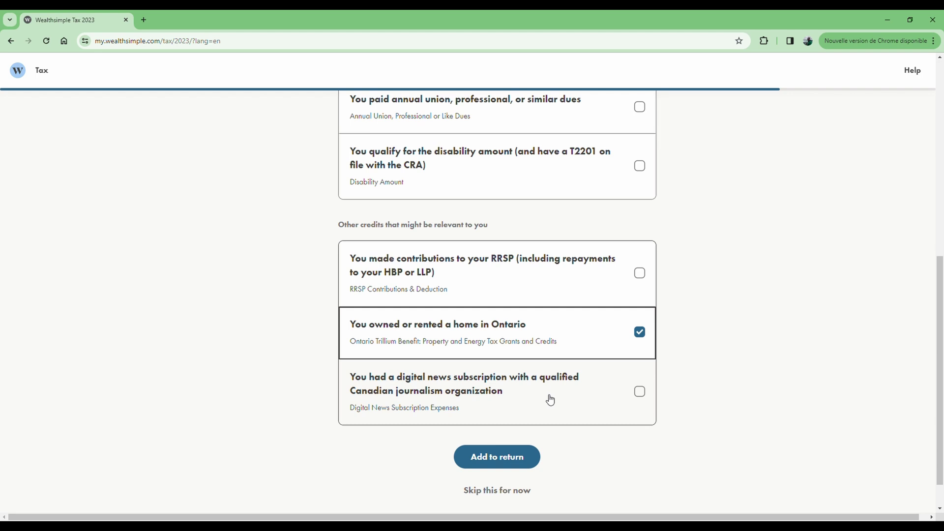
pyautogui.click(644, 396)
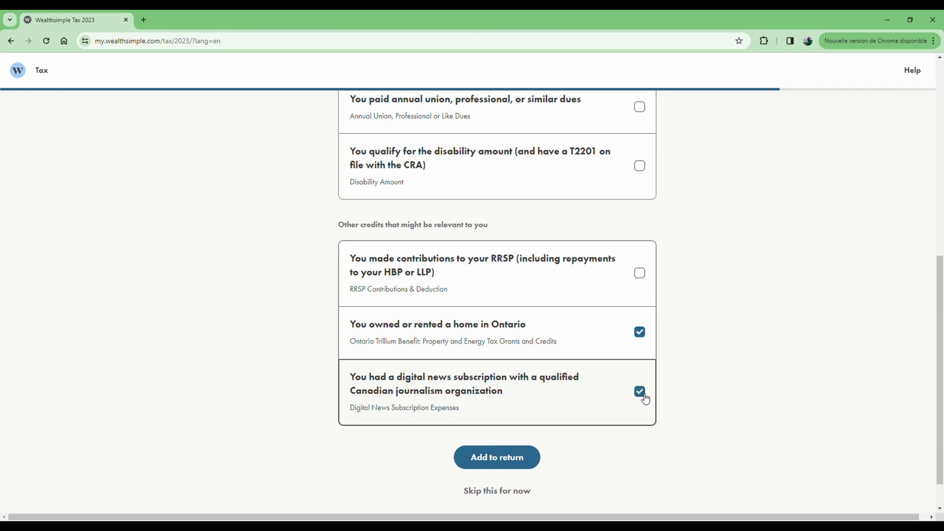
pyautogui.click(644, 397)
pyautogui.click(511, 465)
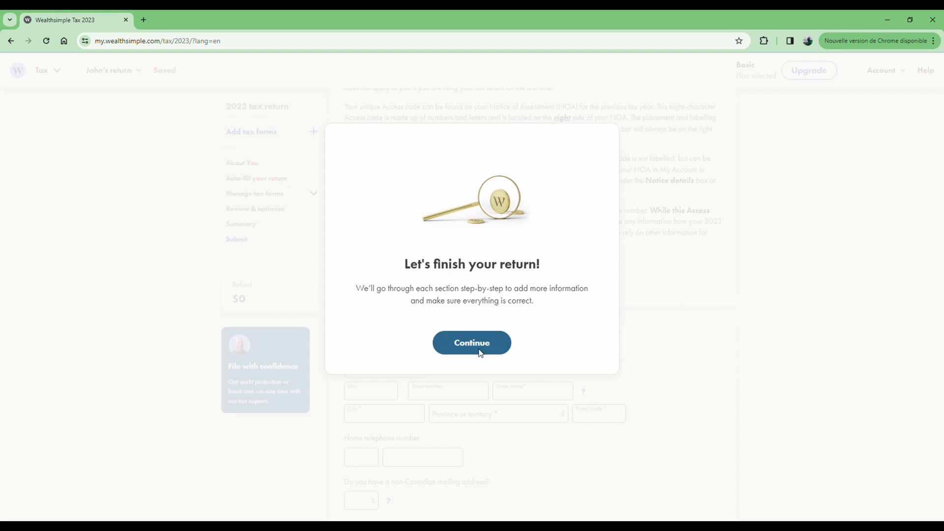
# Dismiss the 'Let's finish your return!' message and review the 2023 return's About You form
pyautogui.click(483, 355)
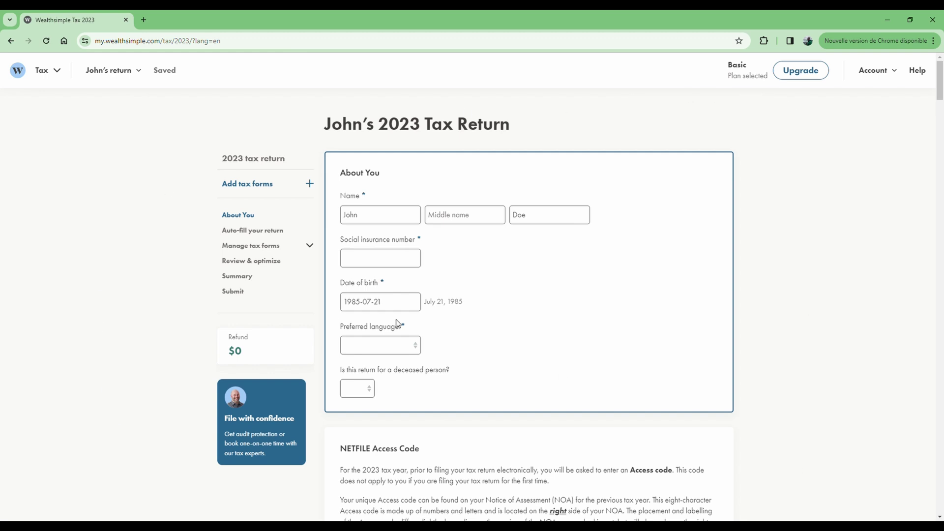
pyautogui.scroll(-4, 410, 261)
pyautogui.scroll(3, 404, 265)
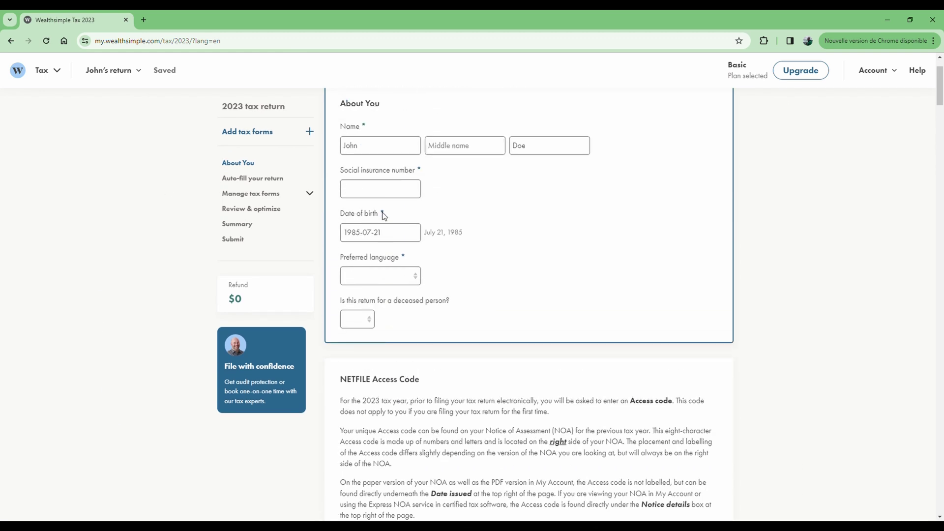
pyautogui.scroll(-10, 404, 264)
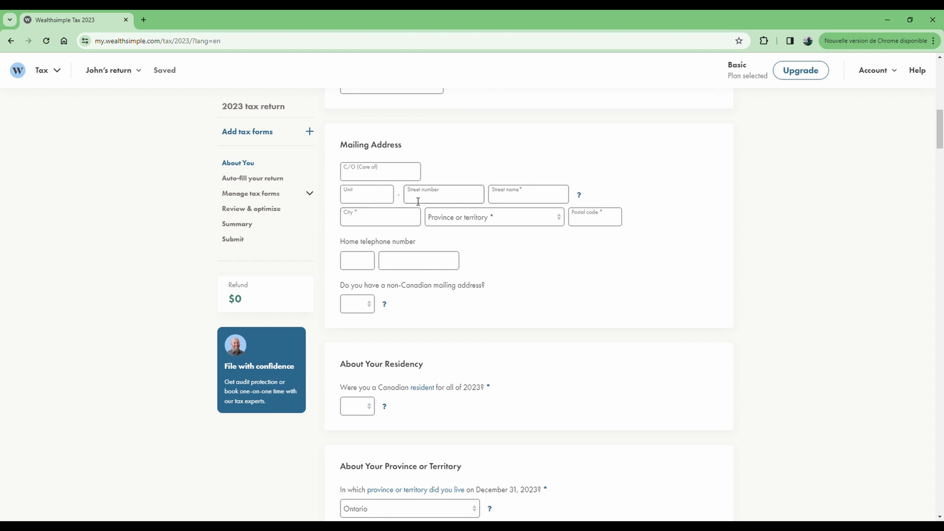
pyautogui.scroll(-8, 405, 323)
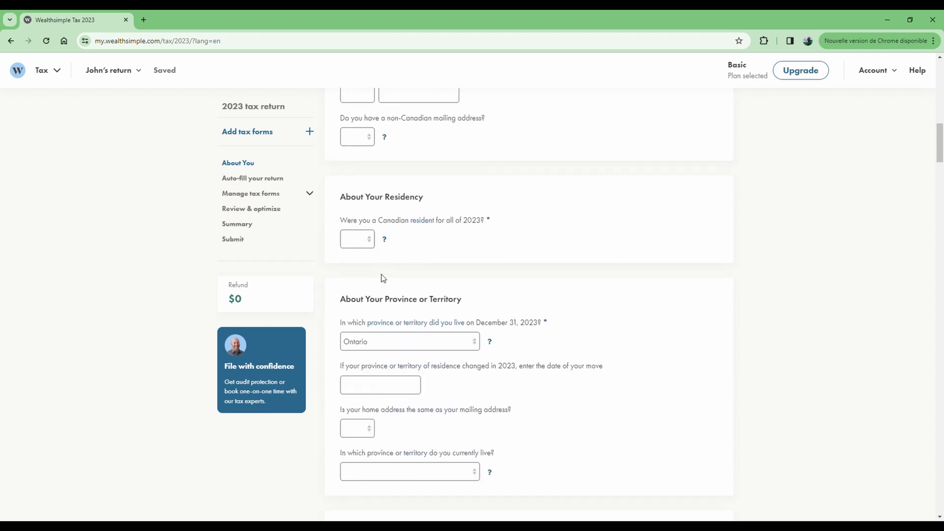
pyautogui.scroll(20, 417, 348)
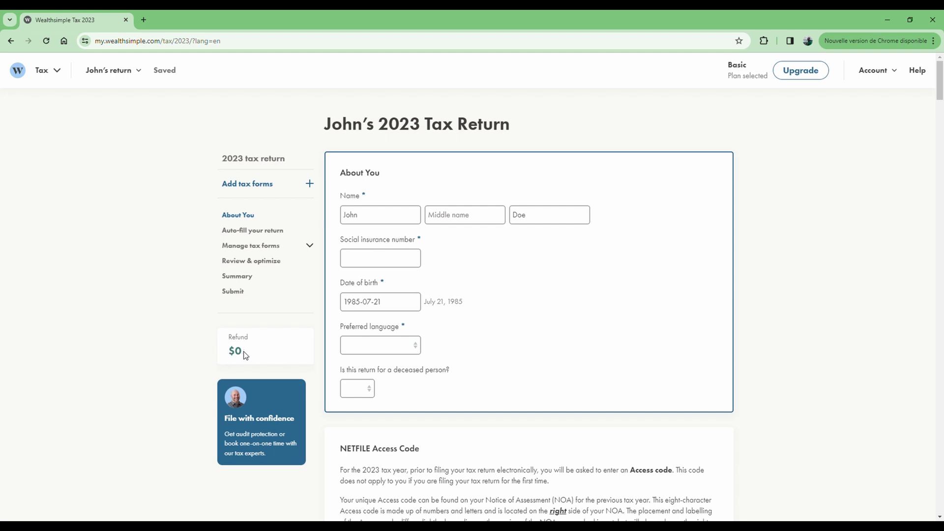
# Choose French as the preferred language and No for a deceased-person return in About You
pyautogui.scroll(-1, 295, 295)
pyautogui.click(401, 214)
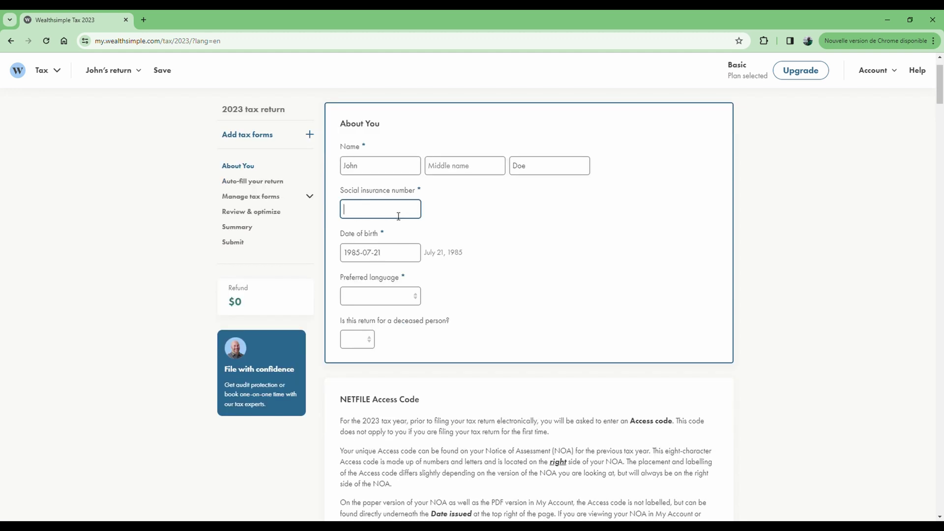
pyautogui.scroll(-2, 435, 226)
pyautogui.click(404, 203)
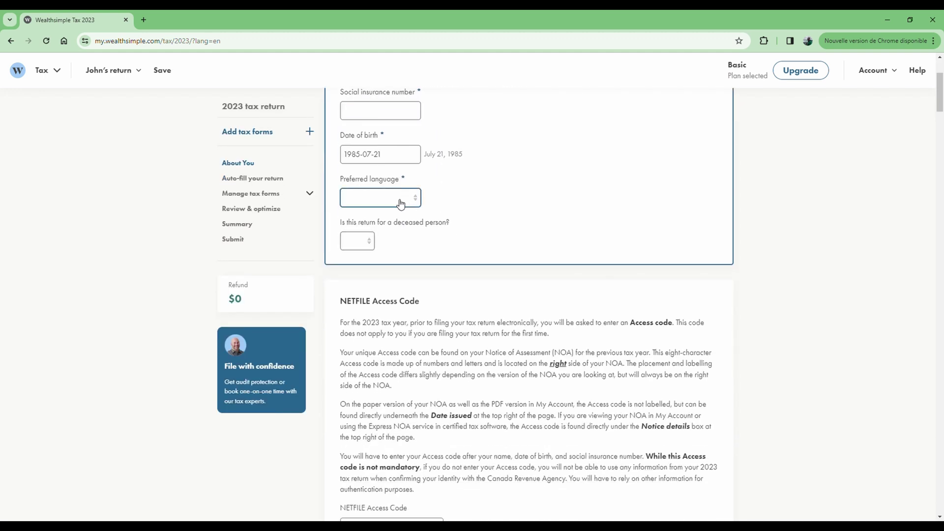
pyautogui.click(372, 219)
pyautogui.click(362, 243)
pyautogui.click(350, 280)
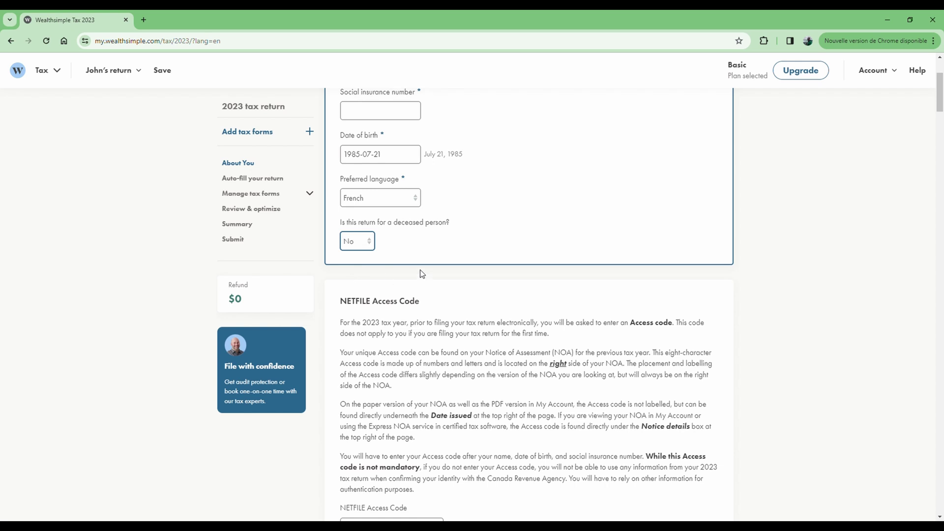
pyautogui.scroll(-2, 425, 260)
pyautogui.scroll(-3, 425, 260)
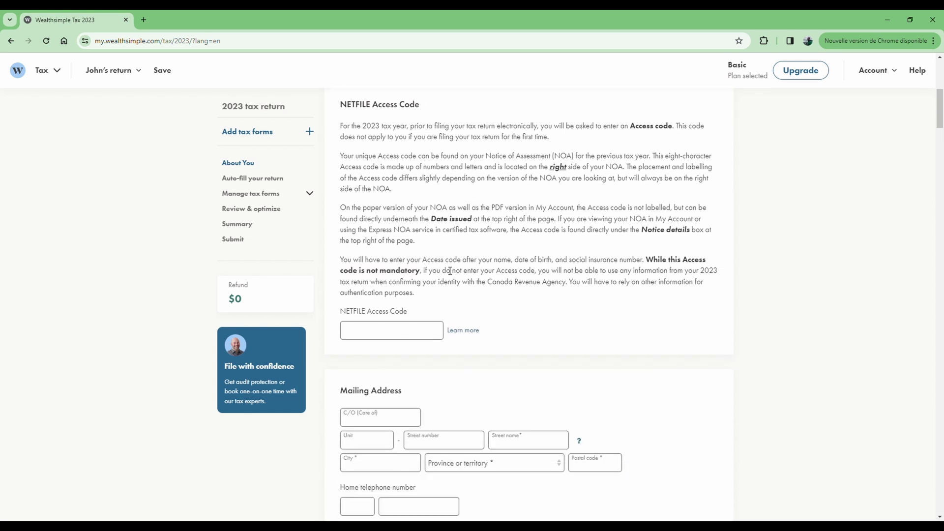
pyautogui.click(399, 333)
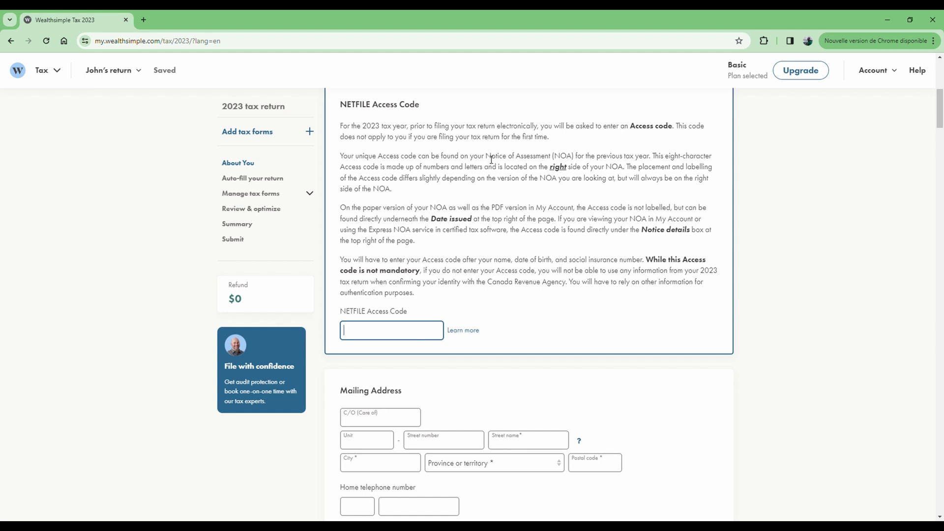
pyautogui.moveTo(485, 157); pyautogui.dragTo(557, 160)
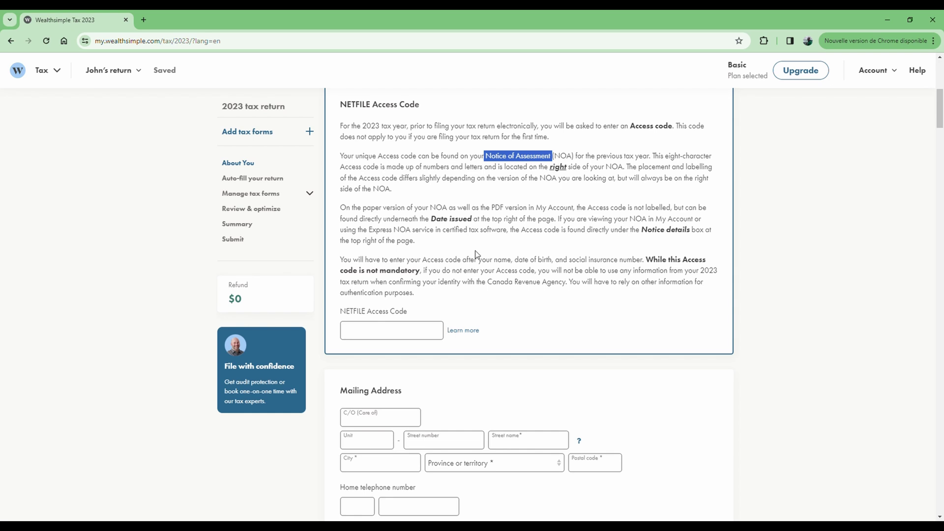
pyautogui.click(365, 333)
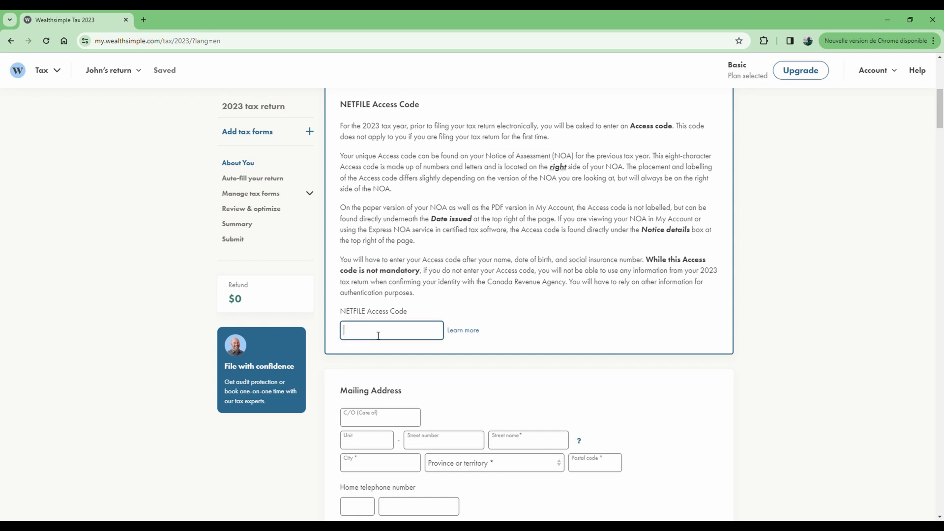
pyautogui.click(562, 289)
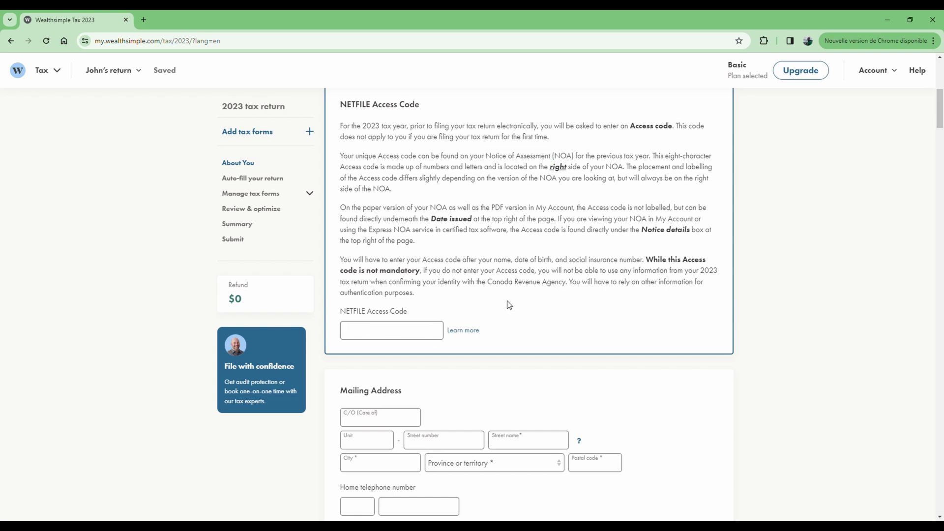
pyautogui.click(467, 332)
# Enter the mailing address unit, street number, street name and city
pyautogui.scroll(-3, 368, 295)
pyautogui.click(368, 295)
pyautogui.write('5')
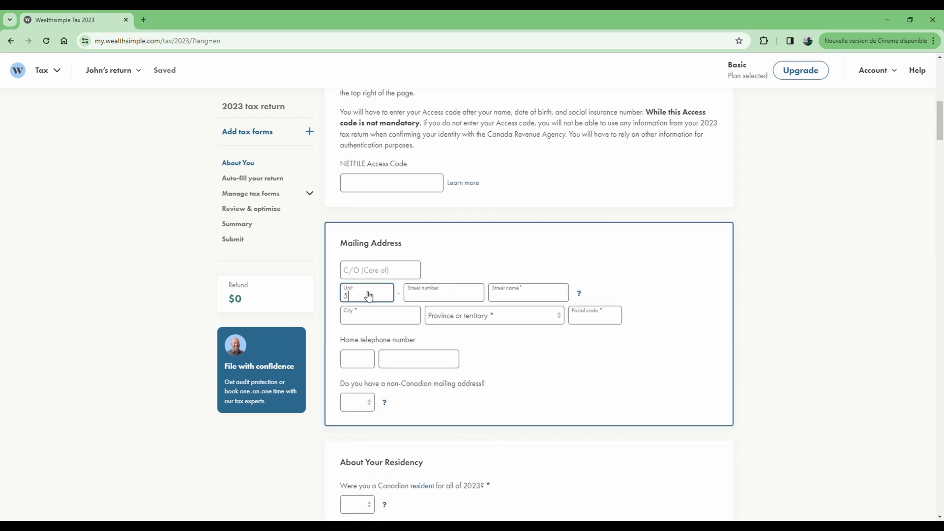
pyautogui.click(454, 298)
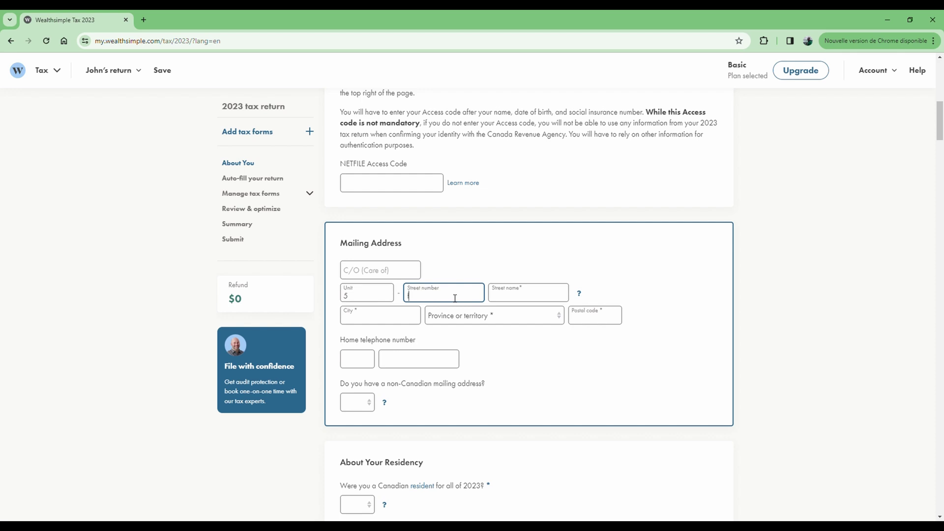
pyautogui.hotkey('ctrl', 'a')
pyautogui.hotkey('ctrl', 'x')
pyautogui.press('Tab')
pyautogui.hotkey('ctrl', 'v')
pyautogui.hotkey('shift', 'Tab')
pyautogui.click(413, 318)
pyautogui.write('ottawa')
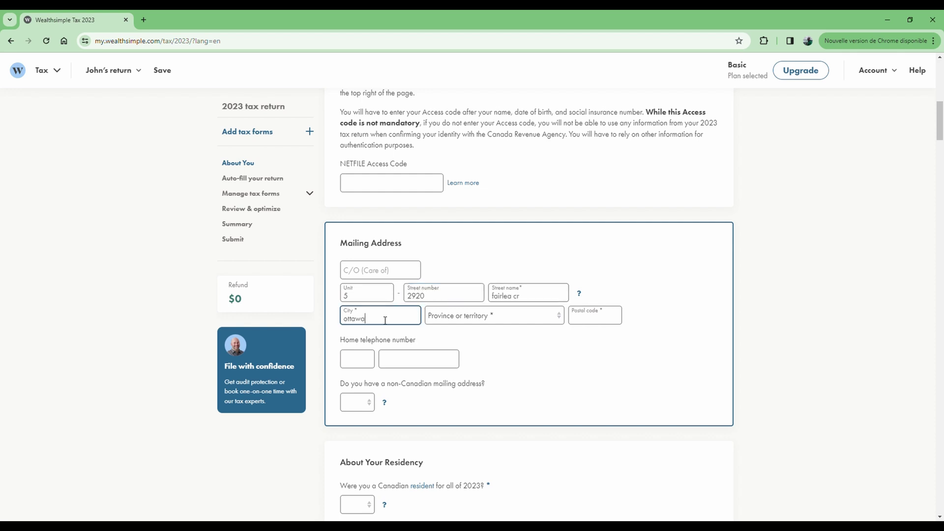
# Set the address province to Ontario and enter the postal code
pyautogui.click(498, 317)
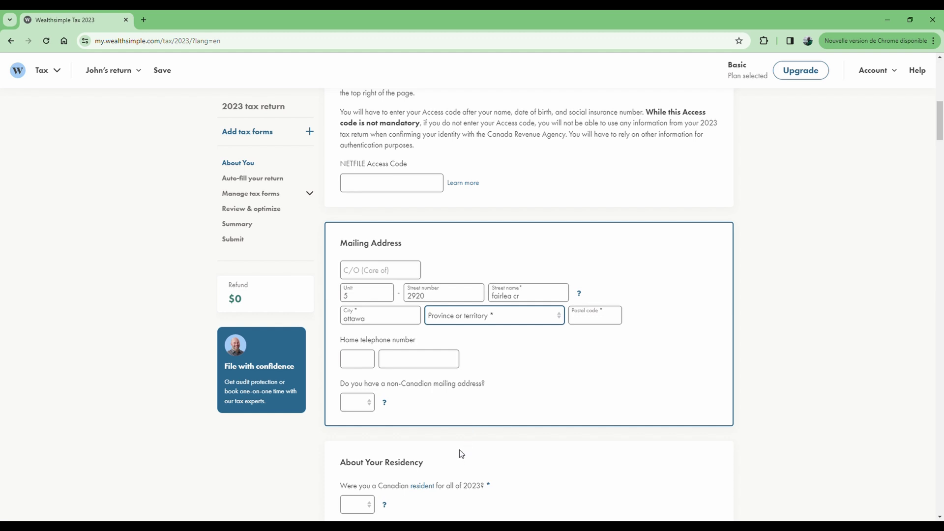
pyautogui.press('o')
pyautogui.click(602, 321)
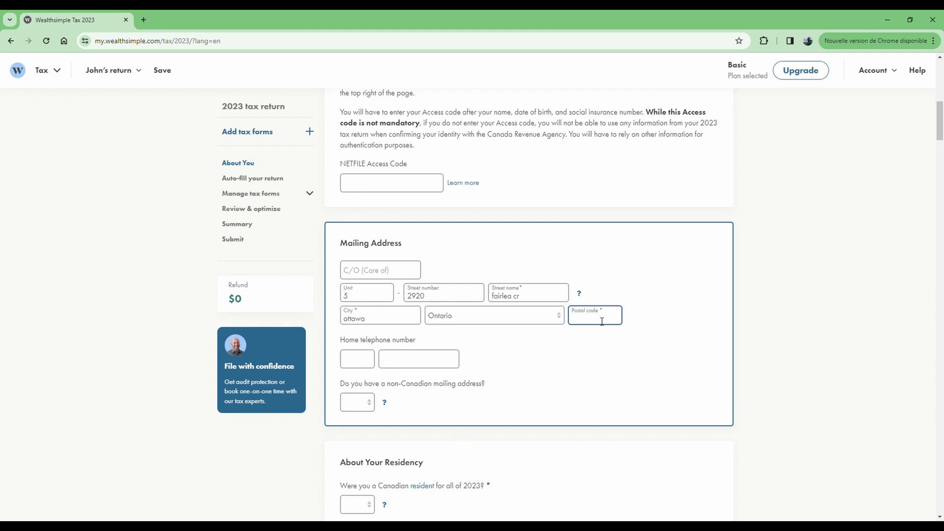
pyautogui.write('K1G-8T9')
pyautogui.click(538, 354)
# Enter the home telephone number and answer No to a non-Canadian mailing address
pyautogui.click(368, 360)
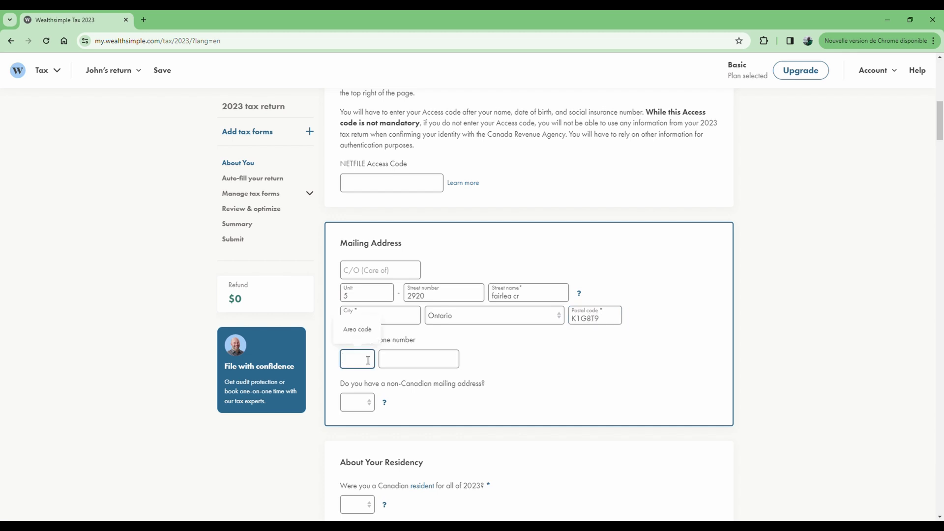
pyautogui.write('613')
pyautogui.click(415, 357)
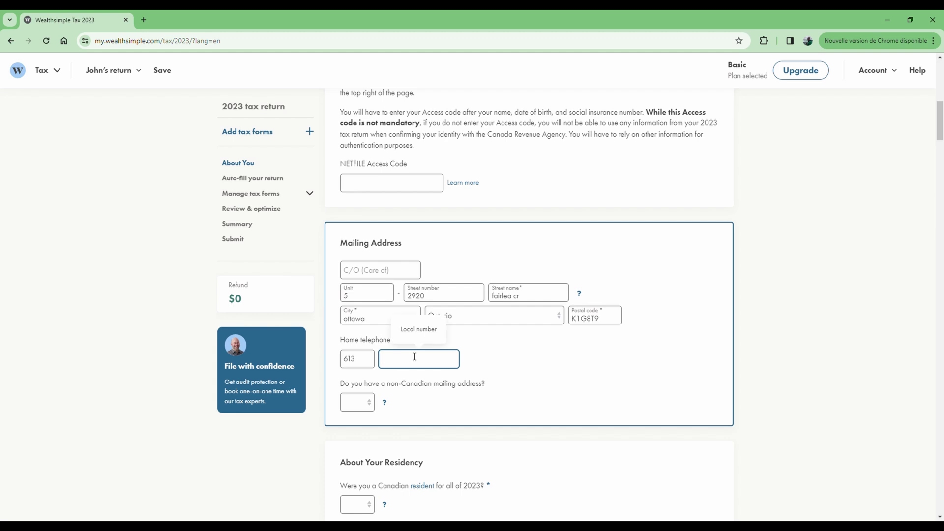
pyautogui.write('1234567')
pyautogui.click(527, 362)
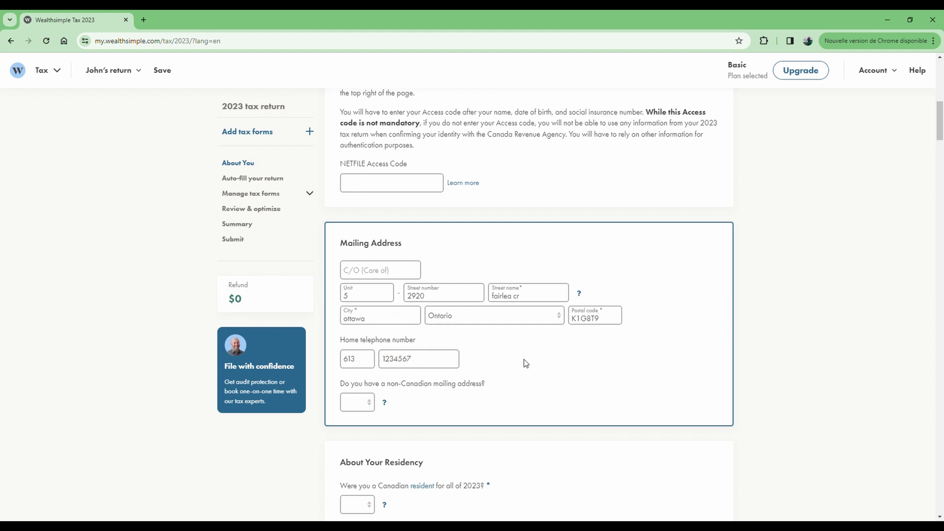
pyautogui.click(366, 409)
pyautogui.scroll(-4, 505, 382)
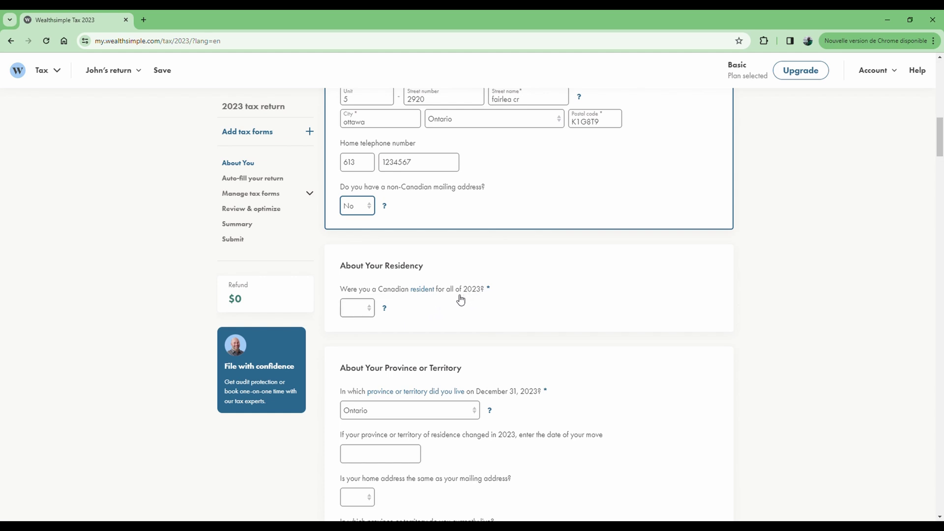
# Answer No to full-year 2023 residency, Yes to immigrating in 2023, and agree to report properly
pyautogui.click(364, 313)
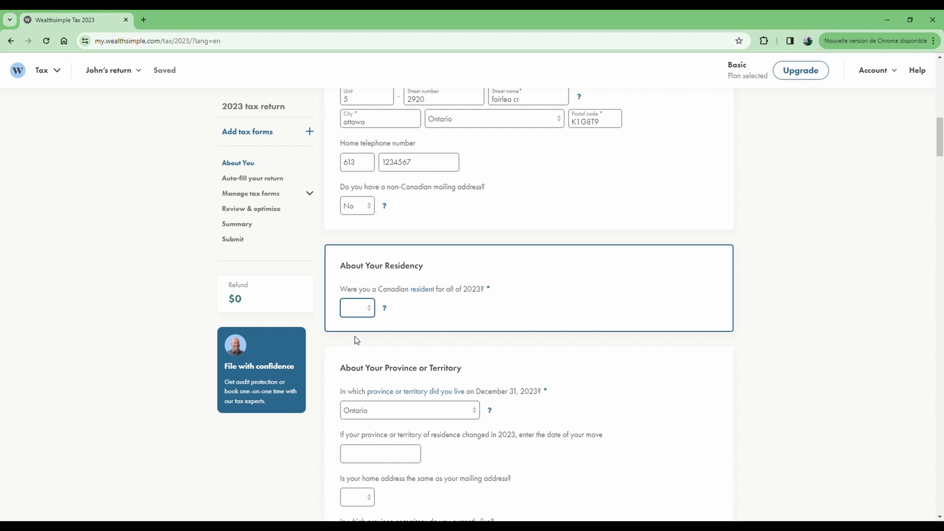
pyautogui.press('n')
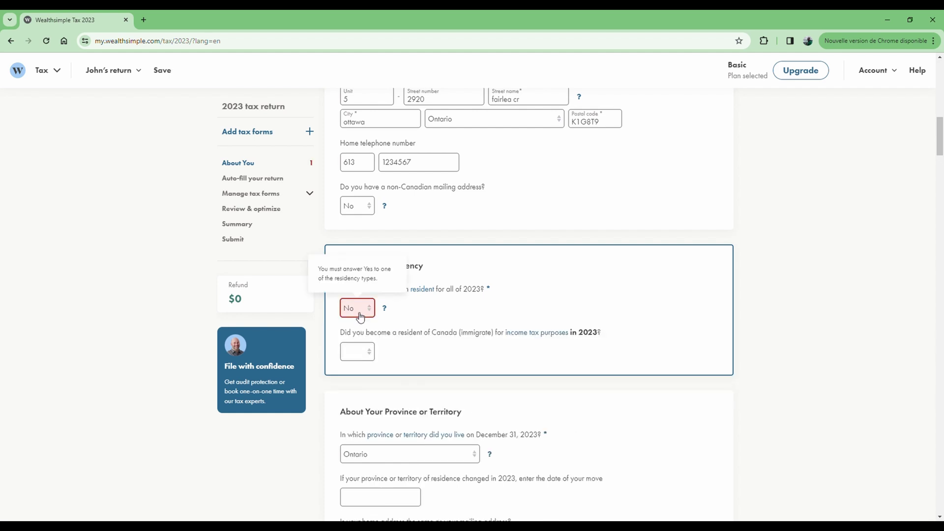
pyautogui.press('Tab')
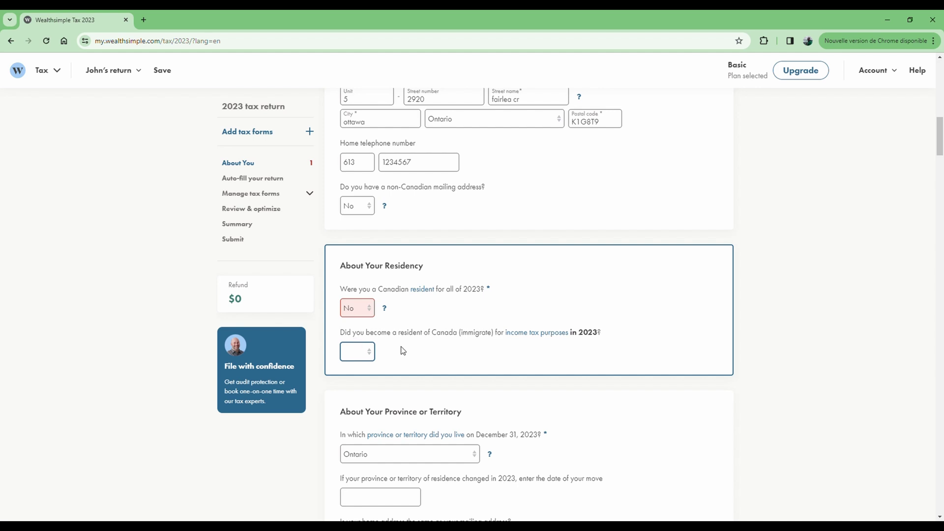
pyautogui.click(366, 358)
pyautogui.click(354, 377)
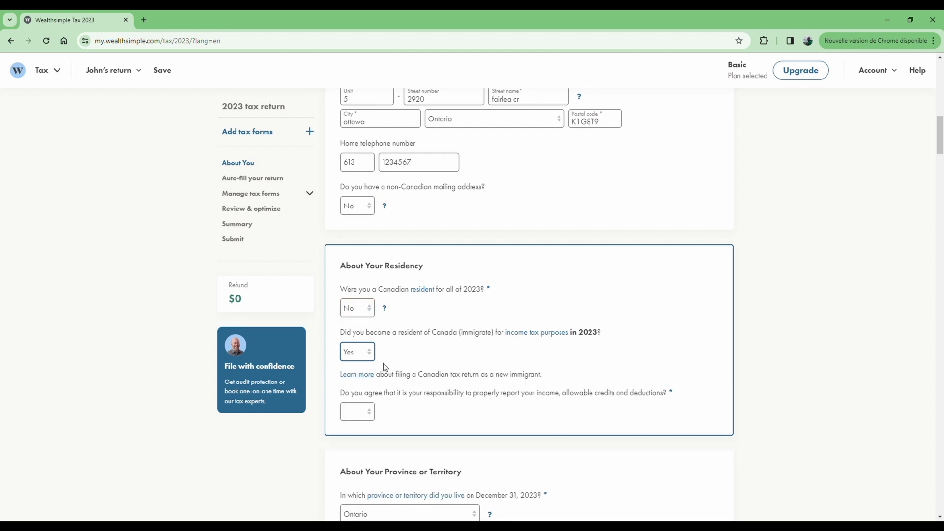
pyautogui.click(365, 410)
pyautogui.click(352, 438)
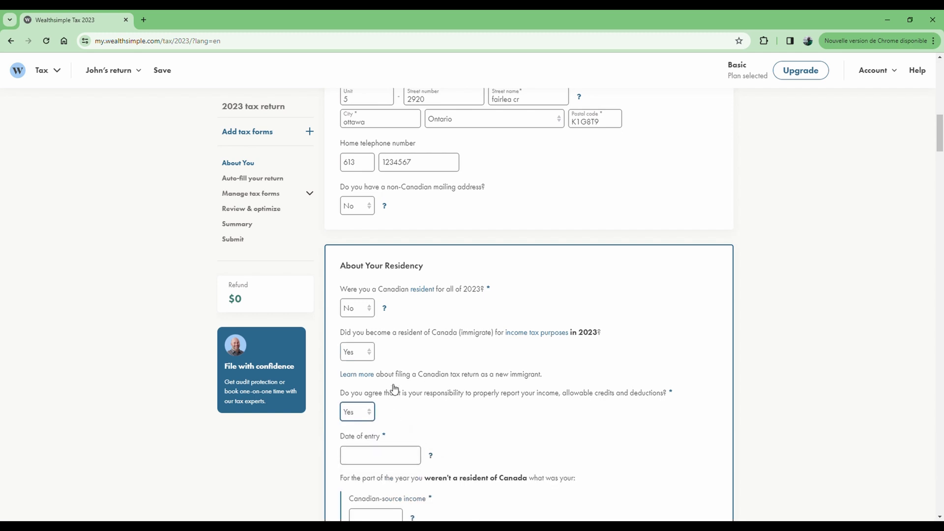
pyautogui.scroll(-1, 399, 424)
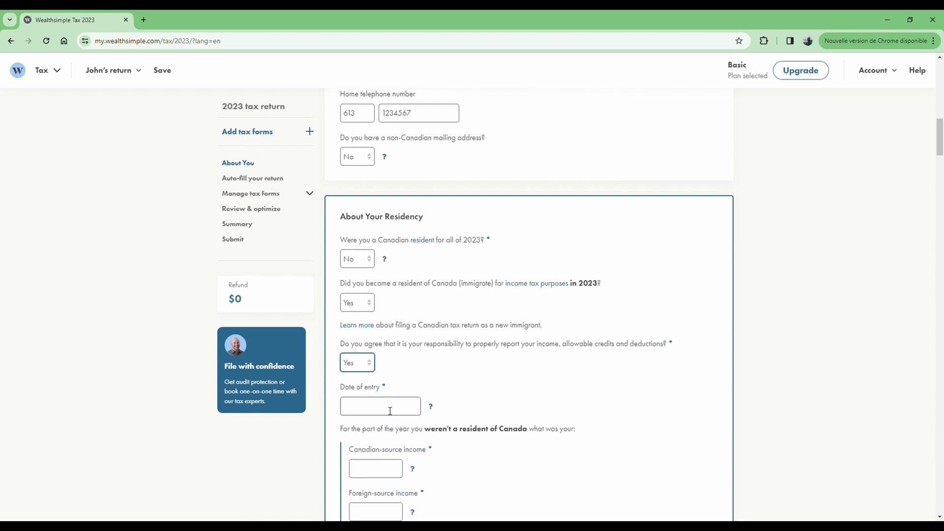
# Set the date of entry into Canada to 2023-06-07
pyautogui.click(391, 407)
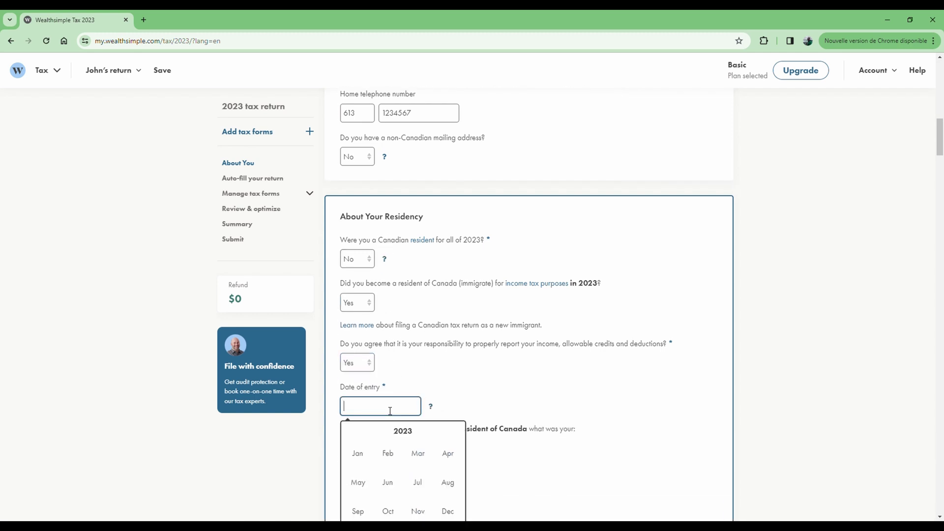
pyautogui.click(387, 481)
pyautogui.click(406, 483)
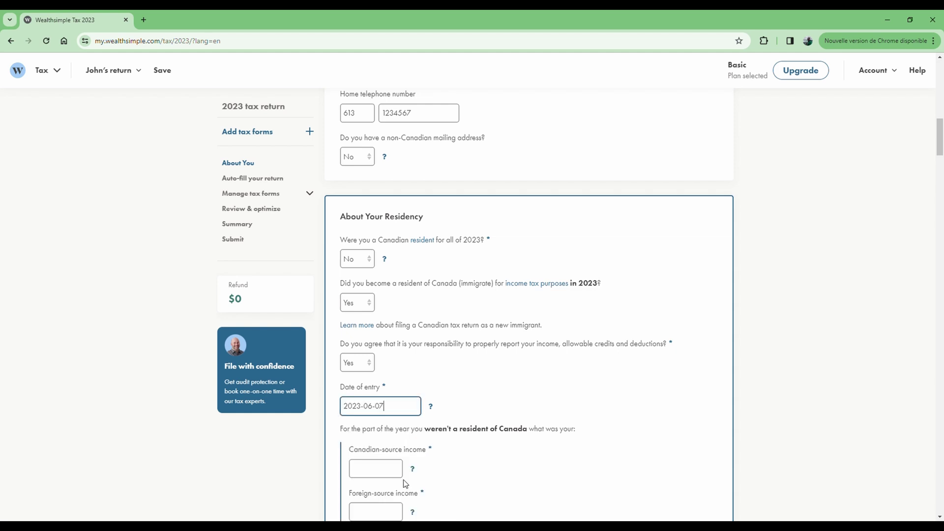
pyautogui.click(449, 375)
pyautogui.scroll(-2, 453, 375)
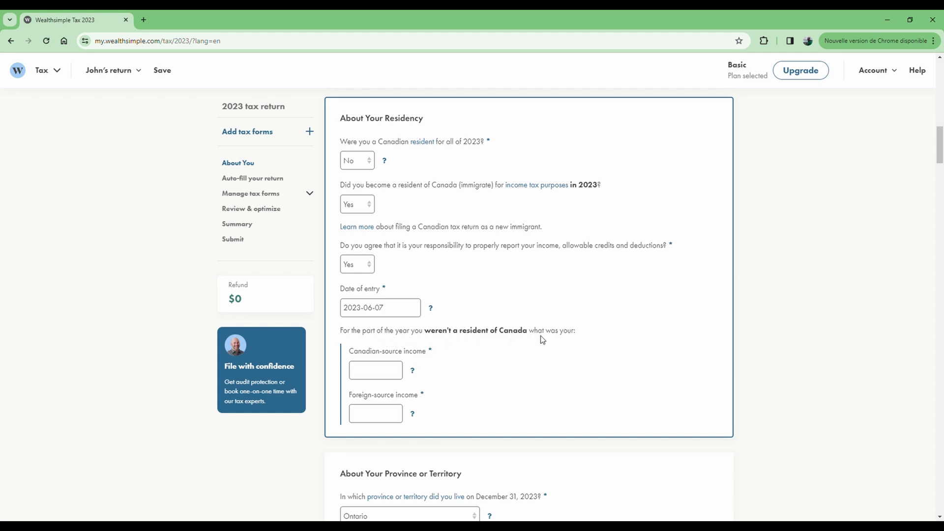
# Enter pre-residency income of 0.00 Canadian-source and 5,000.00 foreign-source
pyautogui.click(377, 370)
pyautogui.write('0')
pyautogui.click(503, 369)
pyautogui.click(375, 417)
pyautogui.write('5000')
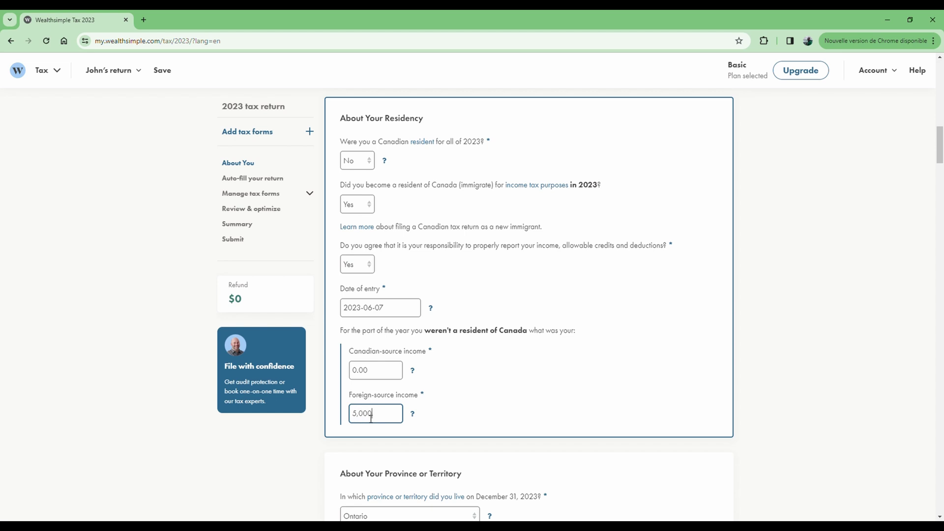
pyautogui.click(465, 402)
pyautogui.click(370, 412)
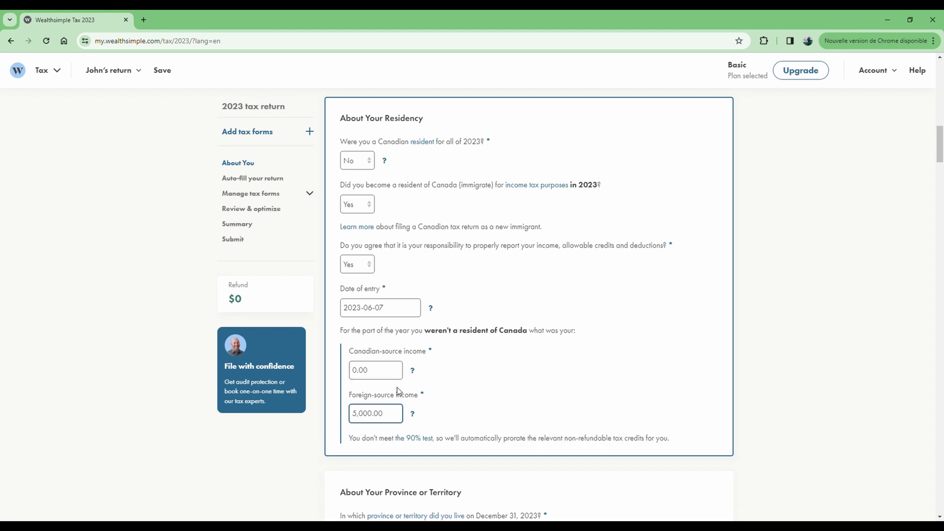
pyautogui.scroll(-4, 398, 392)
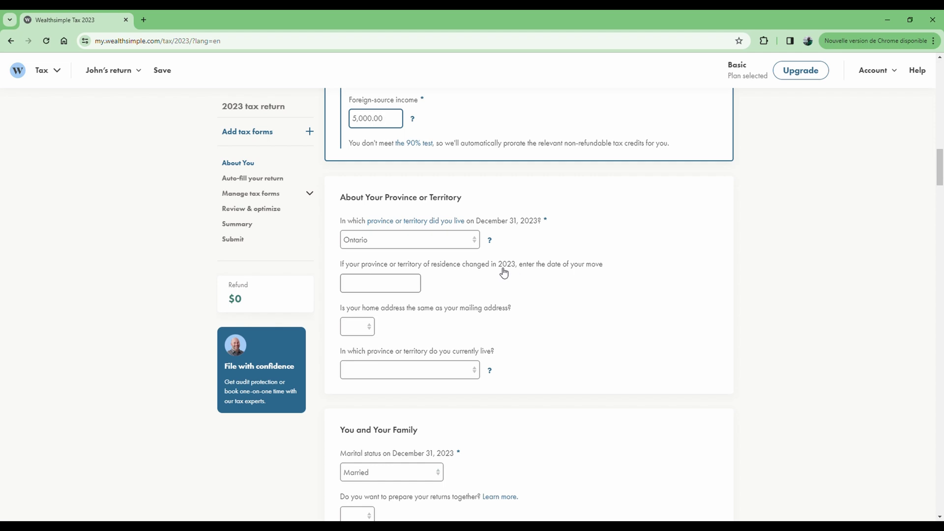
# Leave the province move date empty and answer Yes to home address matching mailing address
pyautogui.click(364, 286)
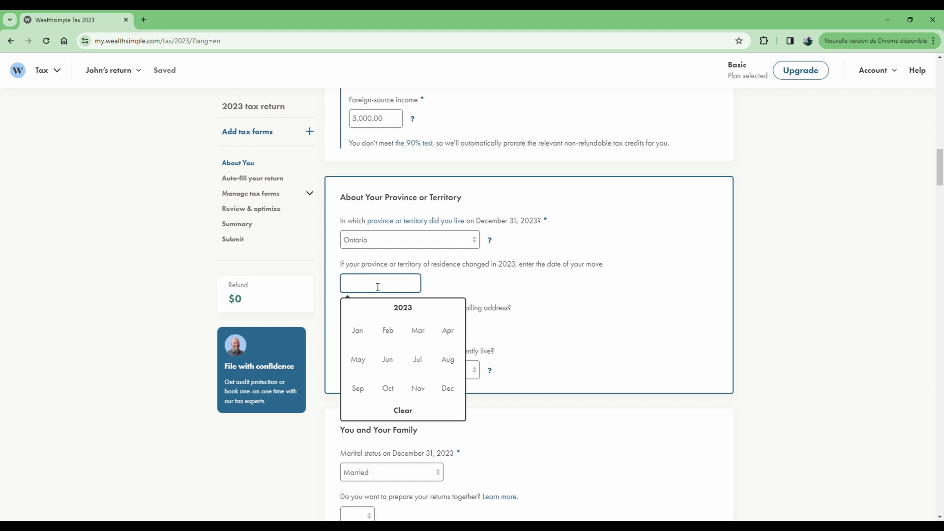
pyautogui.click(453, 281)
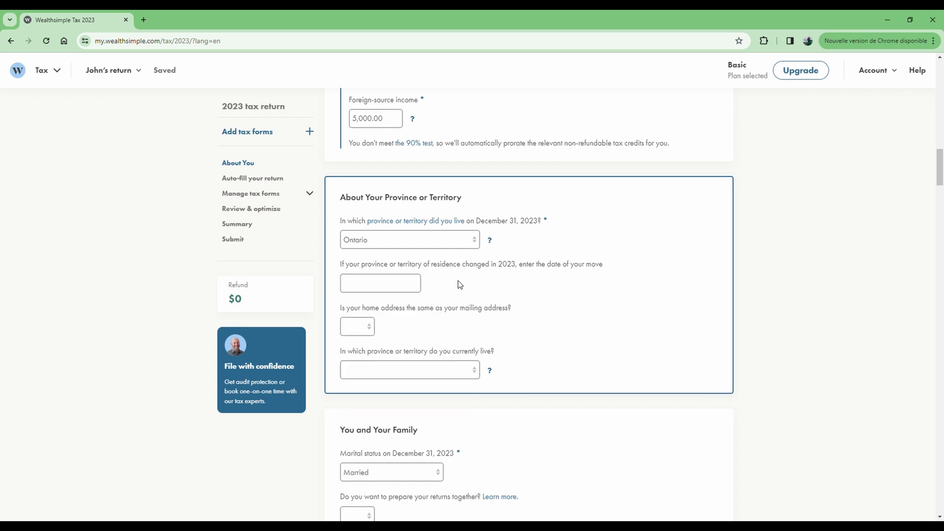
pyautogui.scroll(-1, 499, 292)
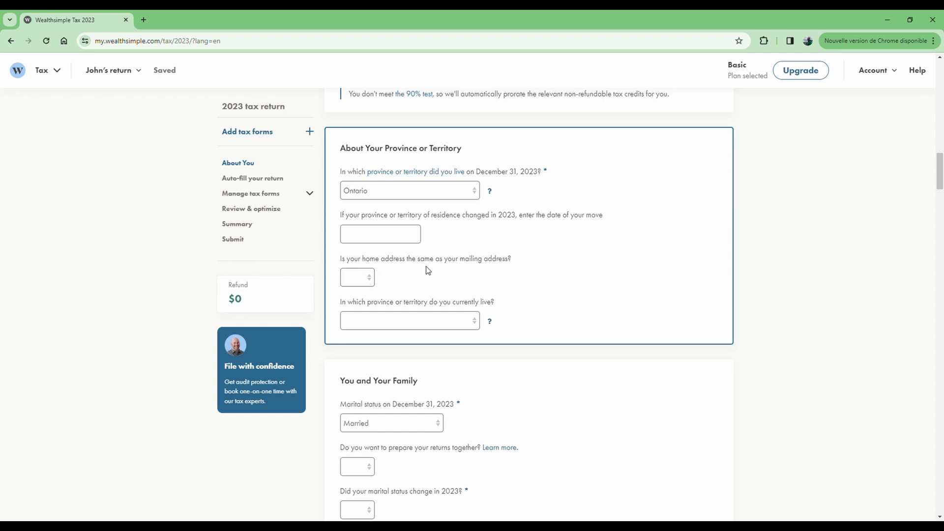
pyautogui.click(349, 278)
pyautogui.click(354, 304)
# Choose Ontario as the current province of residence
pyautogui.click(445, 324)
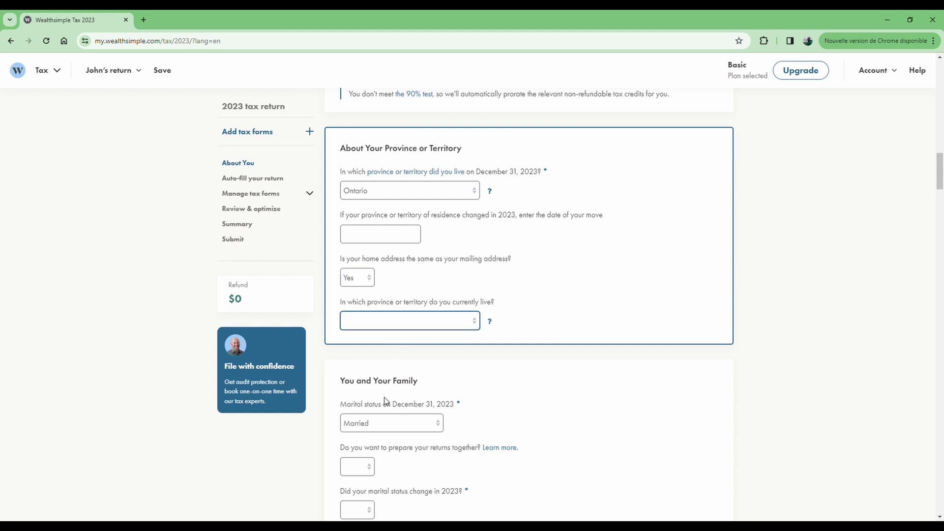
pyautogui.write('o')
pyautogui.scroll(-1, 530, 364)
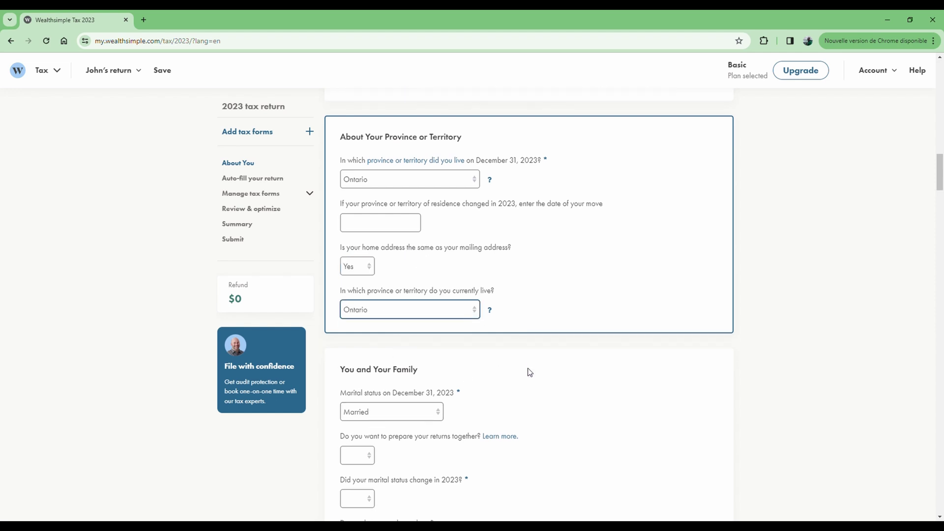
pyautogui.scroll(-3, 529, 372)
pyautogui.click(493, 216)
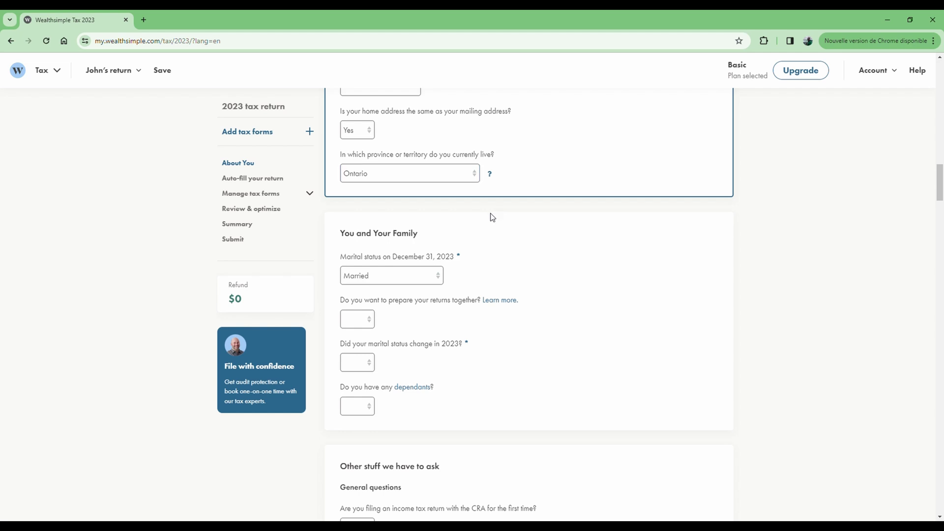
pyautogui.scroll(-1, 464, 272)
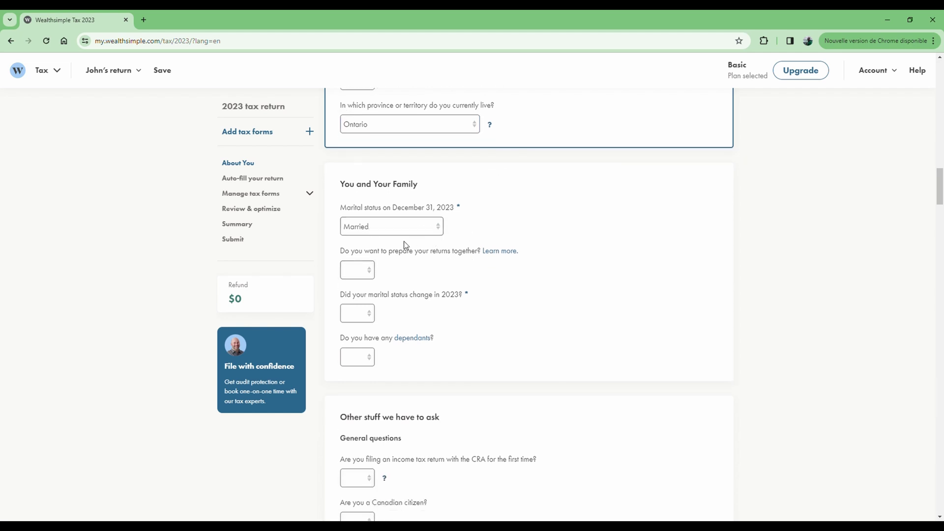
pyautogui.click(356, 271)
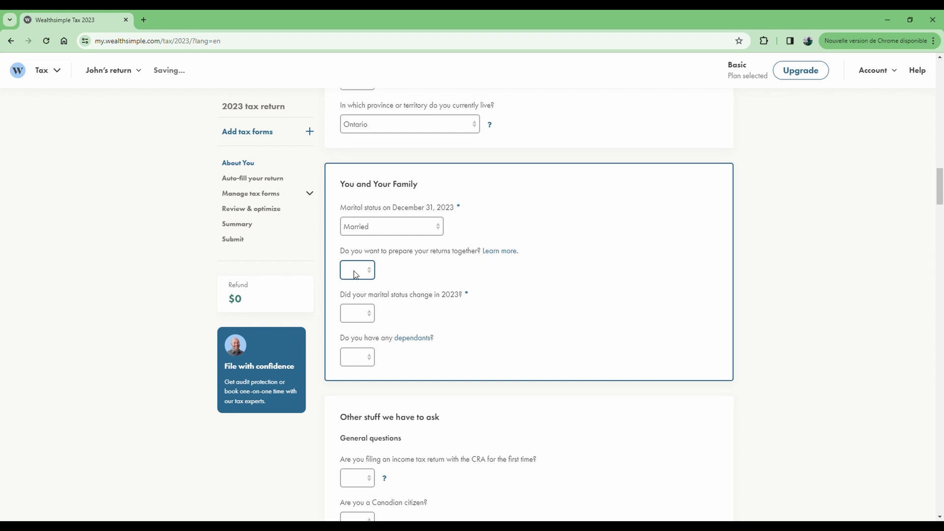
# Answer Yes to preparing returns together, then create and link the partner's return
pyautogui.click(361, 295)
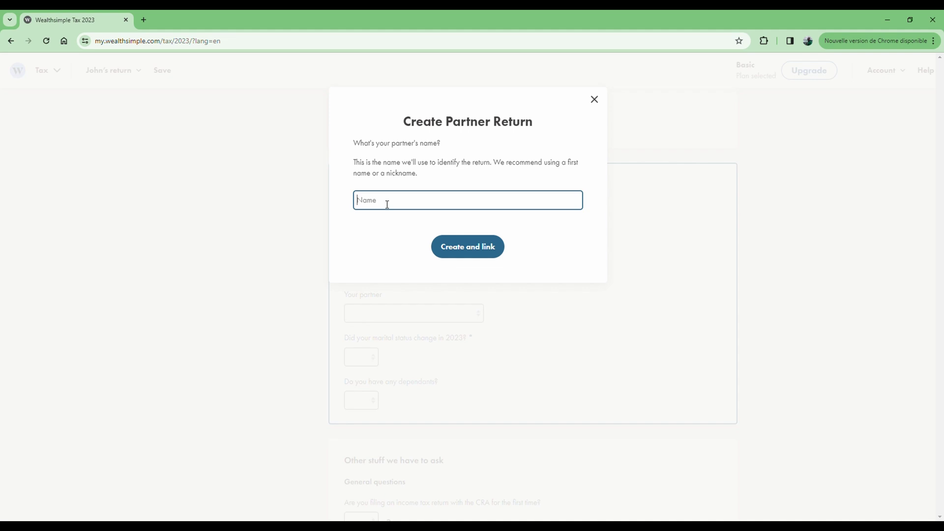
pyautogui.write('Aicha')
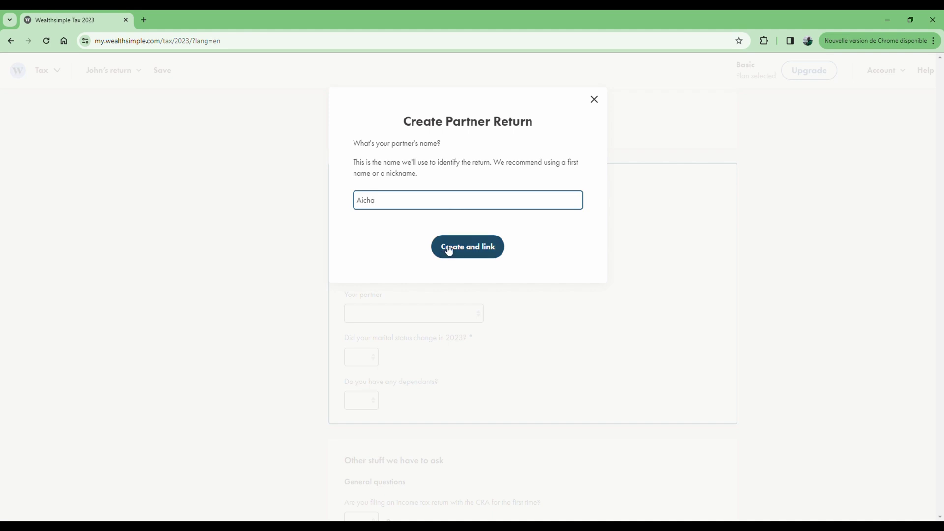
pyautogui.click(470, 248)
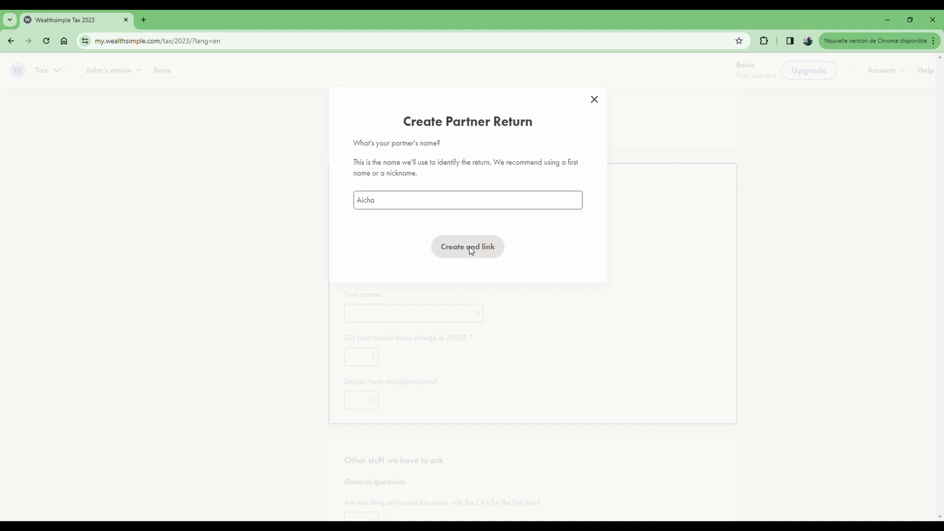
pyautogui.click(482, 220)
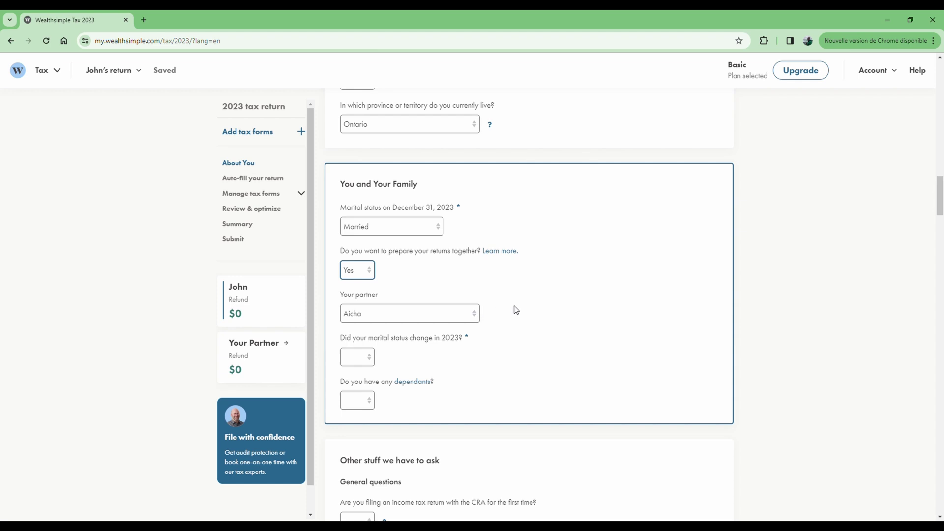
# Answer No to a 2023 marital status change, Yes to dependants, and No to shared custody
pyautogui.scroll(-1, 520, 310)
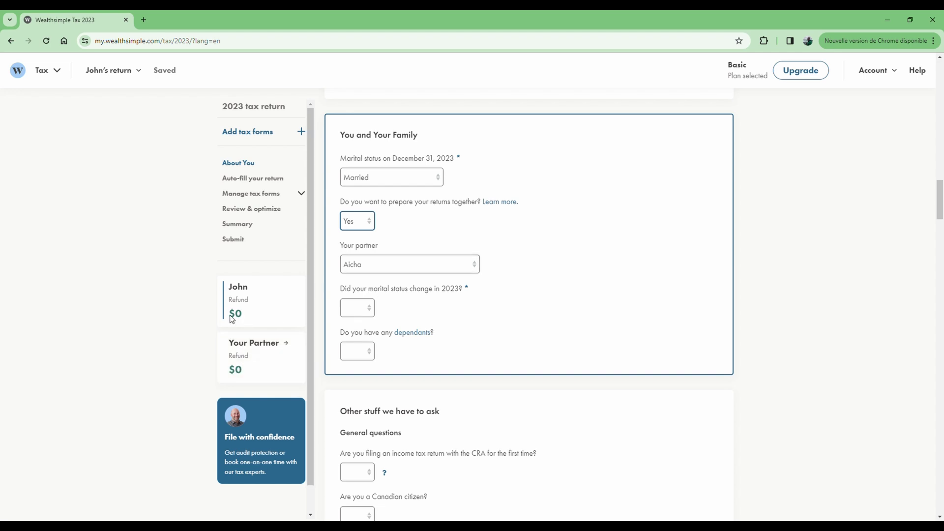
pyautogui.click(368, 309)
pyautogui.click(356, 344)
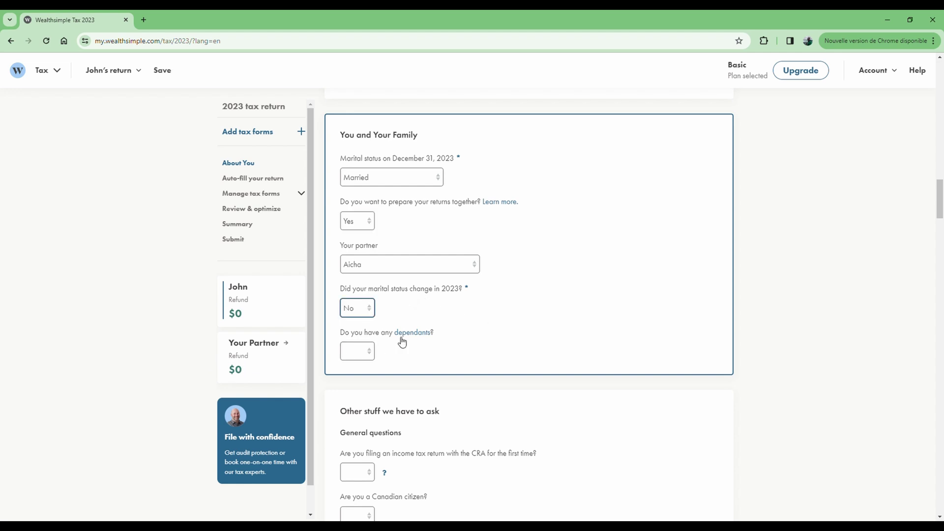
pyautogui.click(439, 301)
pyautogui.click(369, 352)
pyautogui.scroll(-2, 503, 339)
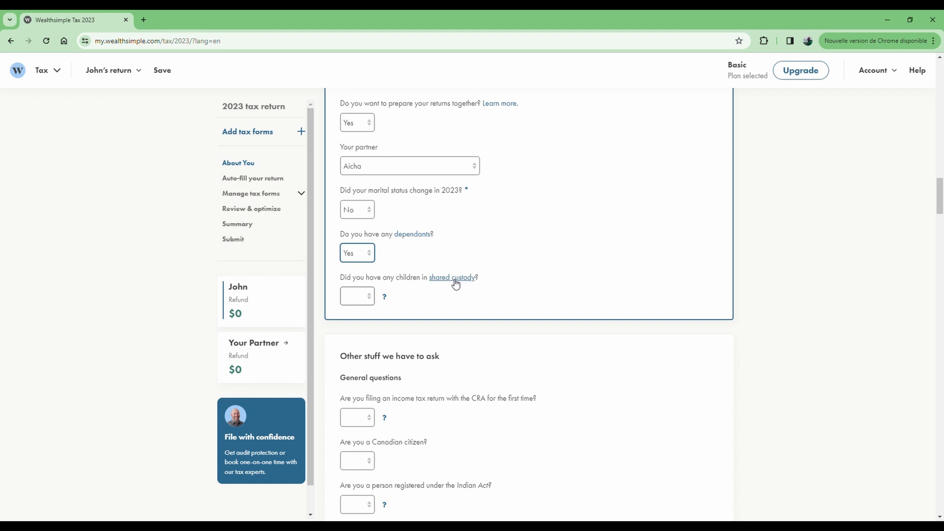
pyautogui.click(371, 299)
pyautogui.scroll(-3, 417, 302)
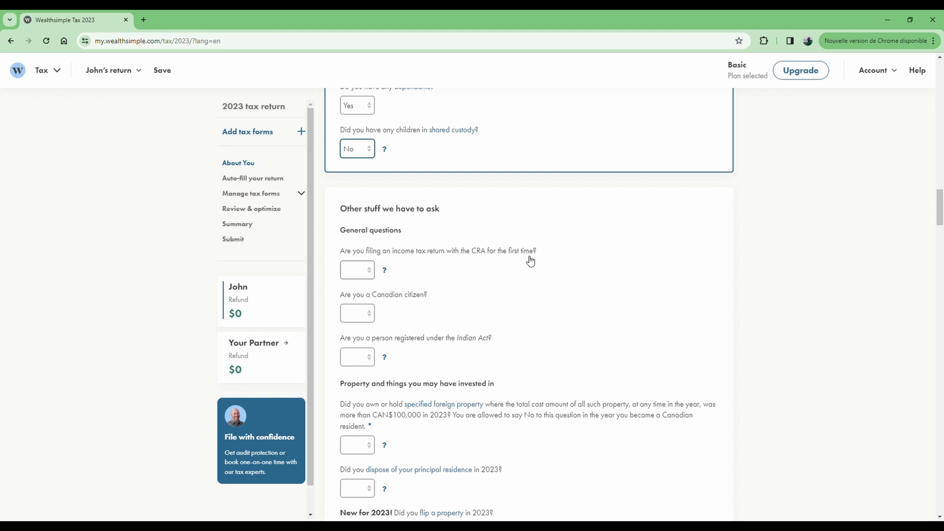
# Answer Yes to first-time CRA filing, and No to Canadian citizenship and Indian Act registration
pyautogui.click(359, 272)
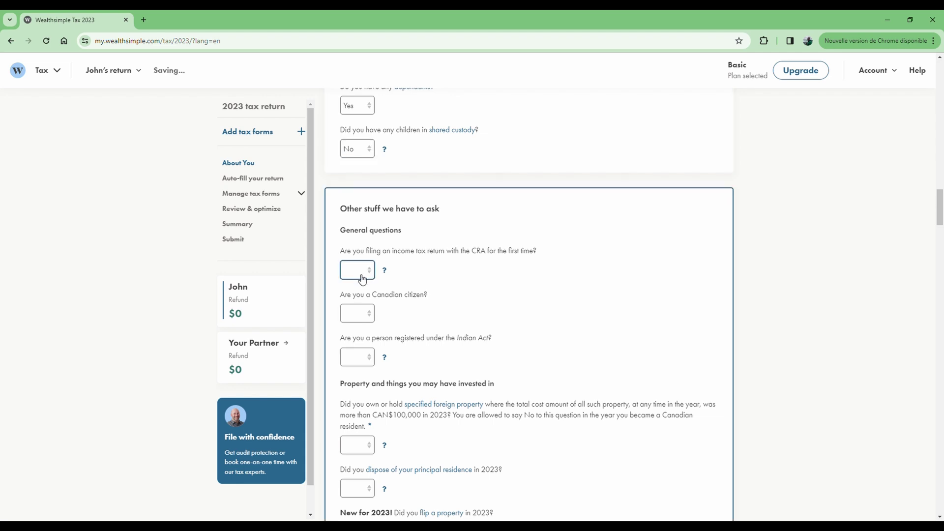
pyautogui.click(354, 298)
pyautogui.click(370, 319)
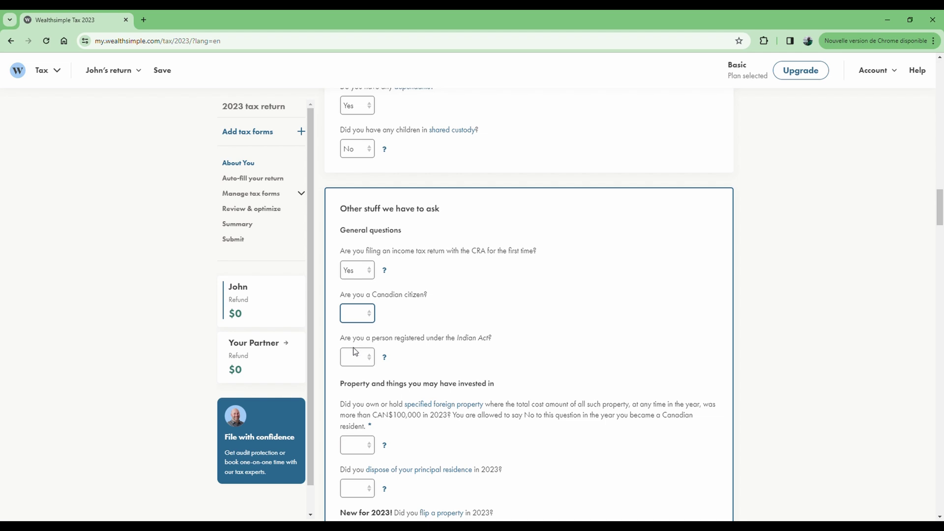
pyautogui.press('n')
pyautogui.click(408, 321)
pyautogui.click(364, 361)
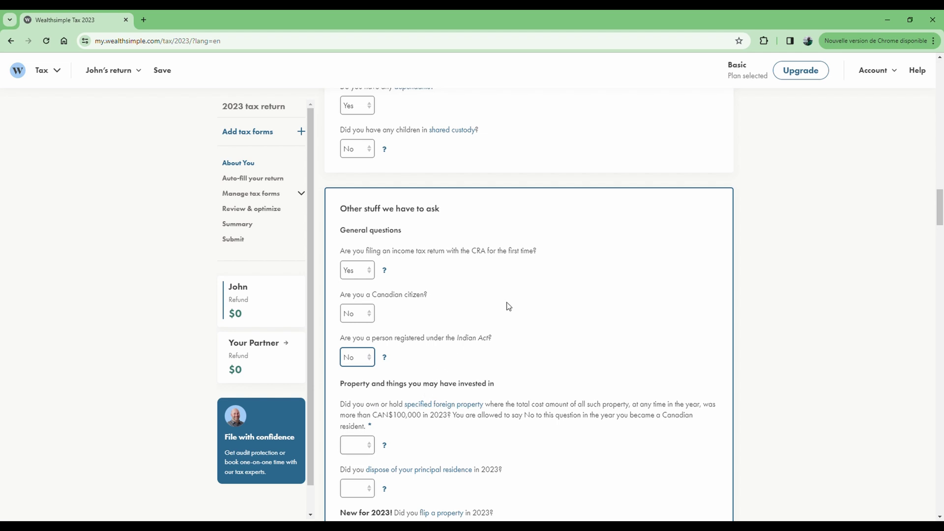
pyautogui.scroll(-3, 507, 302)
pyautogui.scroll(-1, 404, 287)
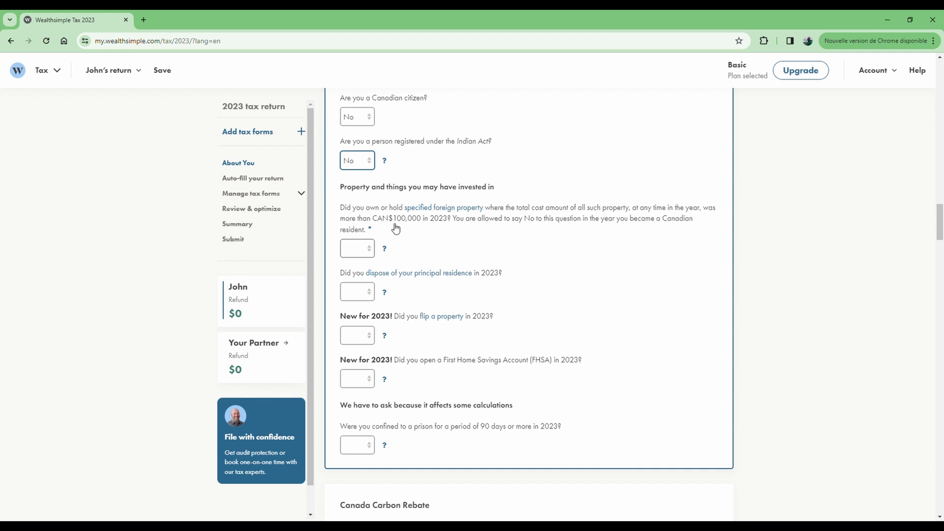
# Answer No to specified foreign property, principal residence disposal, and flipping a property
pyautogui.click(364, 250)
pyautogui.click(358, 285)
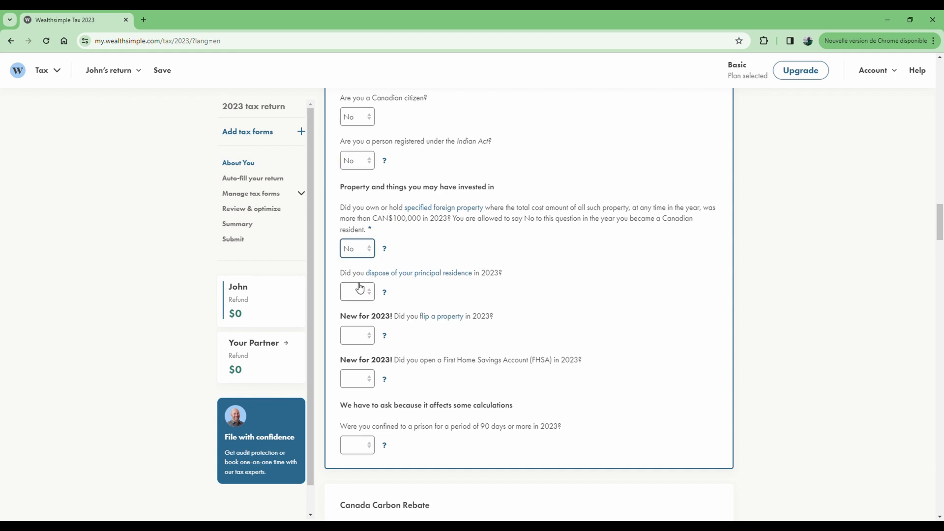
pyautogui.scroll(-1, 431, 245)
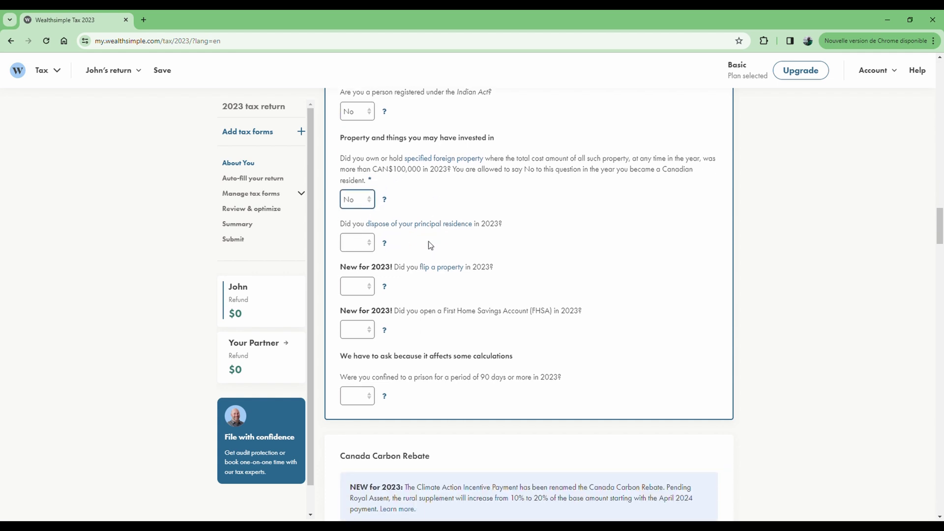
pyautogui.click(369, 246)
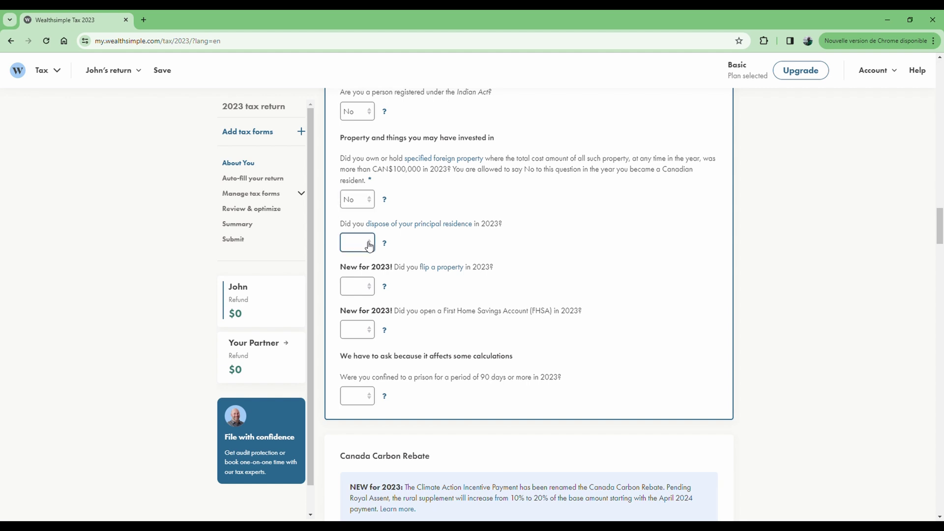
pyautogui.click(358, 278)
pyautogui.click(373, 289)
pyautogui.click(362, 322)
# Answer No to opening an FHSA and to being confined to prison
pyautogui.scroll(-1, 413, 290)
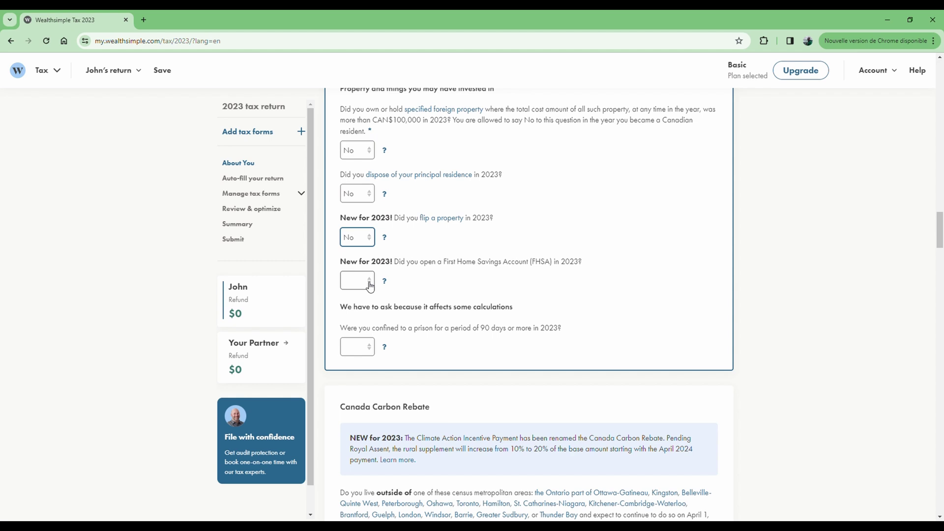
pyautogui.click(370, 285)
pyautogui.scroll(-1, 442, 289)
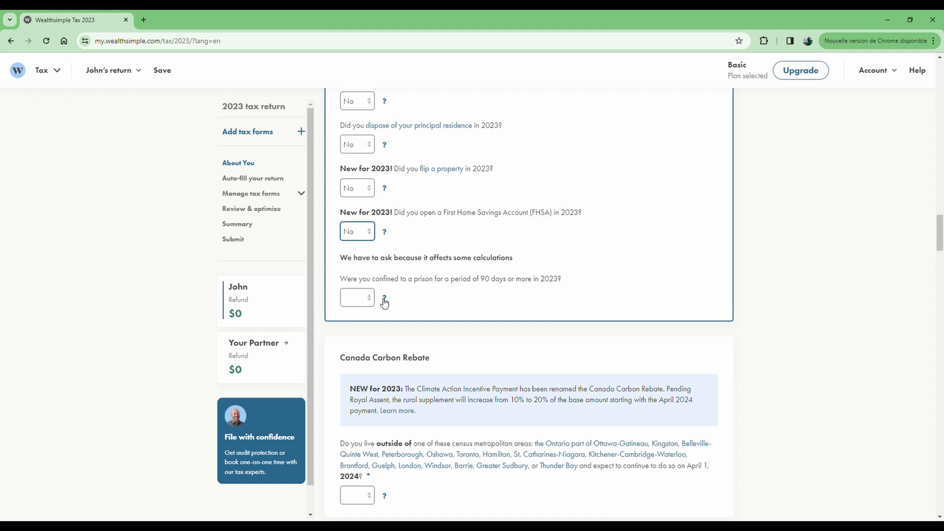
pyautogui.click(366, 303)
pyautogui.press('n')
pyautogui.scroll(-4, 502, 227)
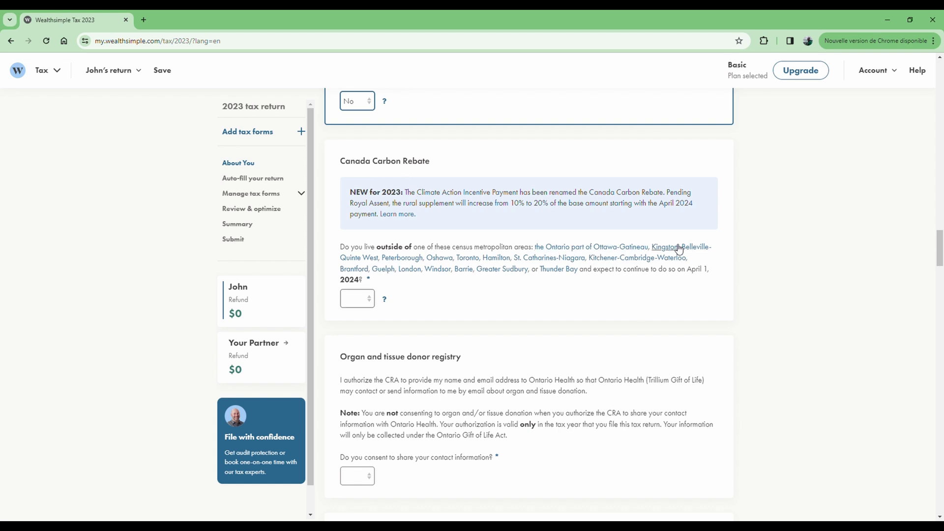
# Answer No to the Canada Carbon Rebate question about living outside the listed areas
pyautogui.click(363, 299)
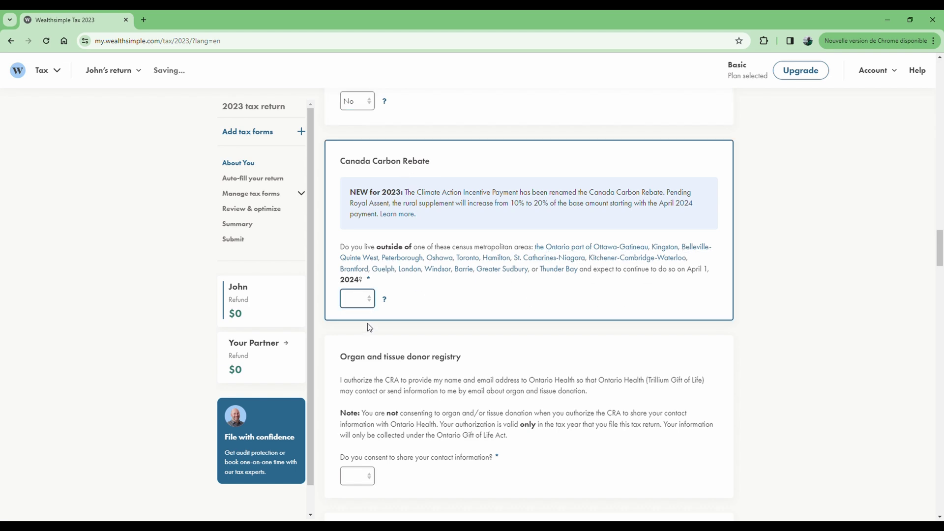
pyautogui.click(362, 333)
pyautogui.scroll(-1, 384, 279)
pyautogui.scroll(-3, 385, 278)
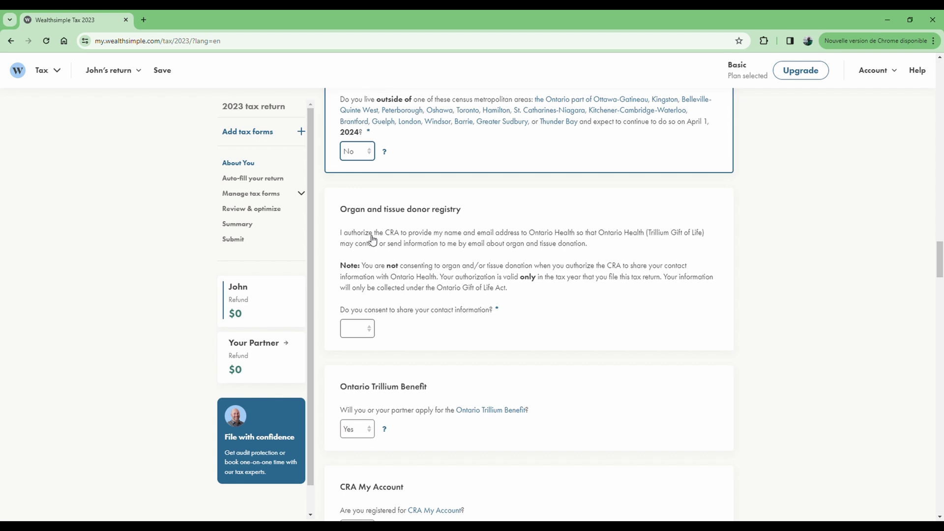
# Answer No to sharing contact information with the organ donor registry
pyautogui.click(364, 334)
pyautogui.click(356, 363)
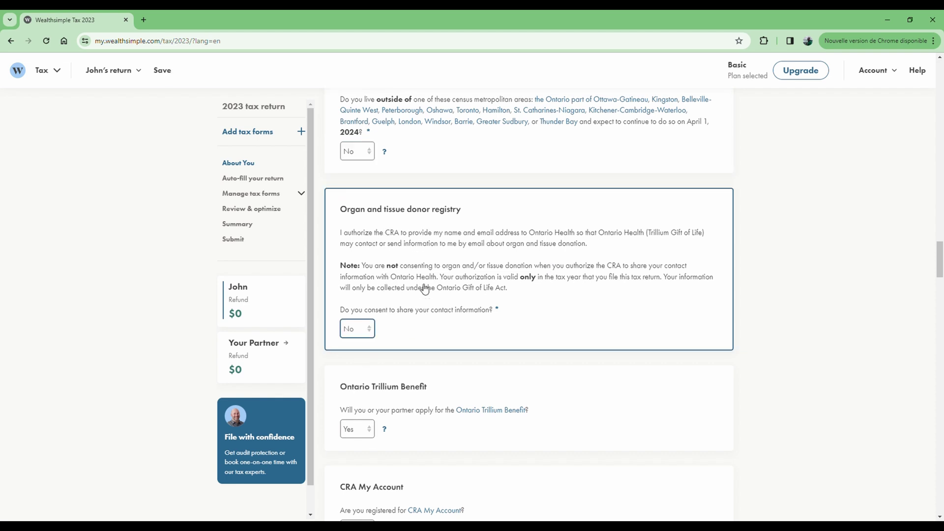
pyautogui.scroll(-3, 385, 307)
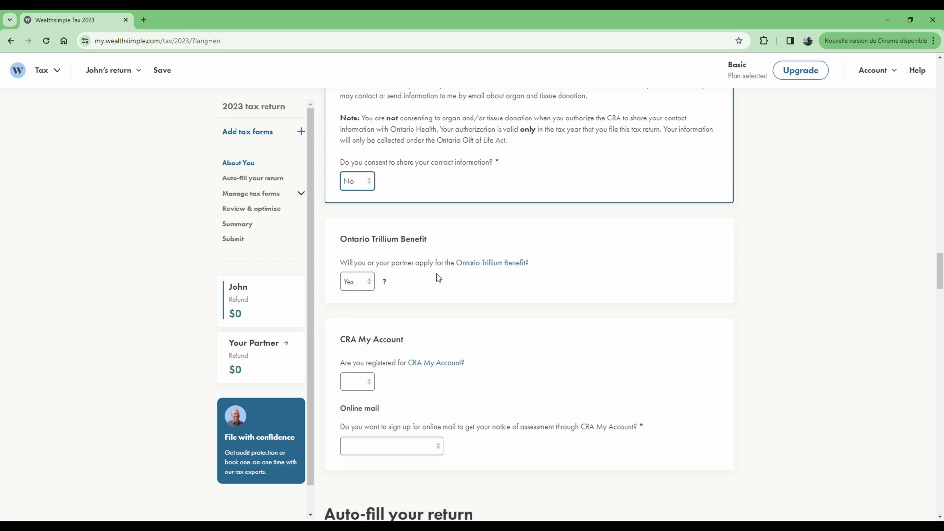
pyautogui.scroll(-2, 448, 302)
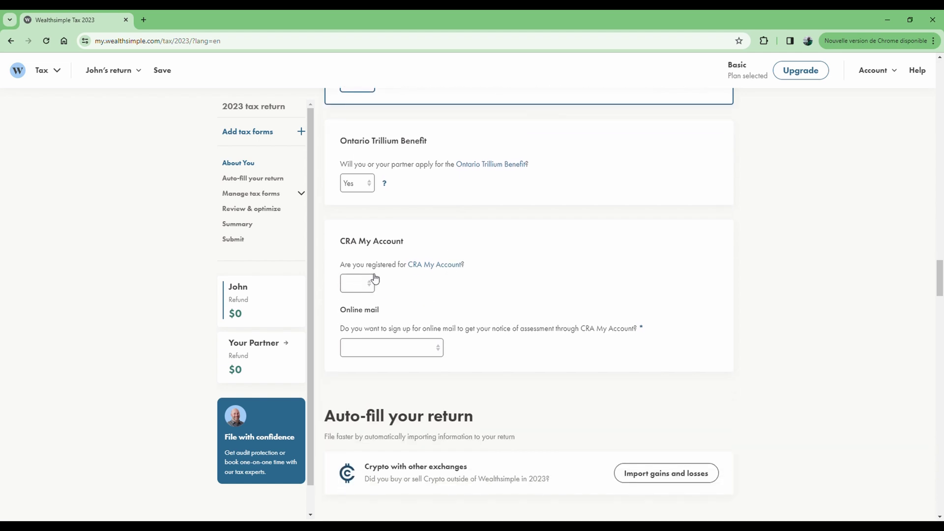
# Answer No to CRA My Account registration, choose 'Yes, sign me up' for online mail, and accept the terms
pyautogui.click(365, 290)
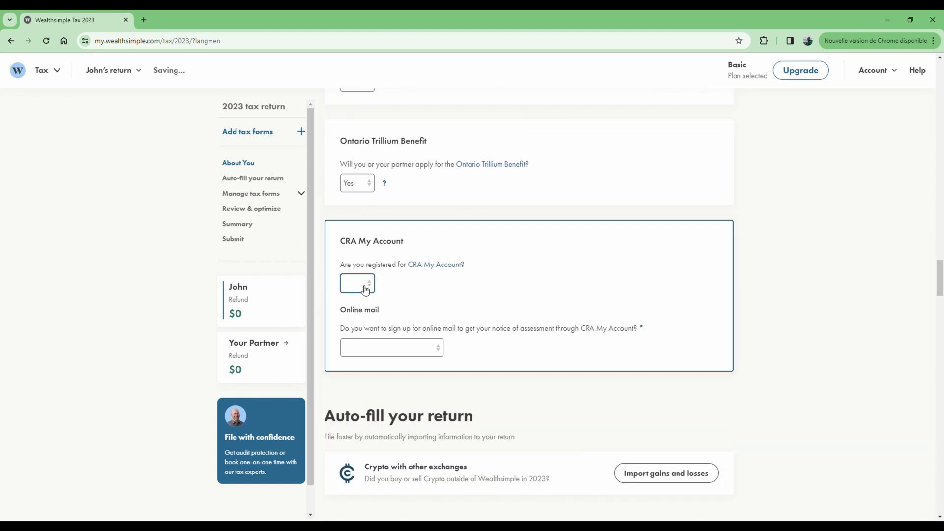
pyautogui.click(401, 291)
pyautogui.click(364, 290)
pyautogui.scroll(-1, 416, 289)
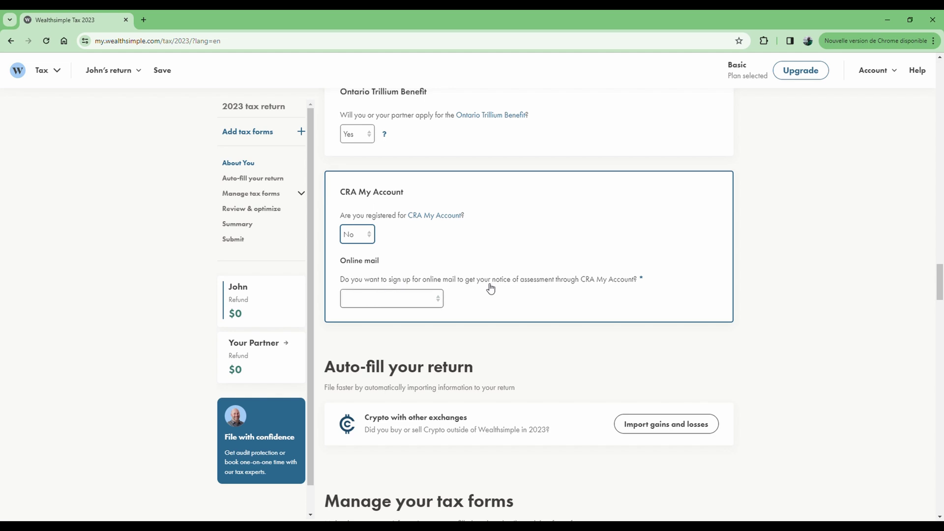
pyautogui.click(428, 305)
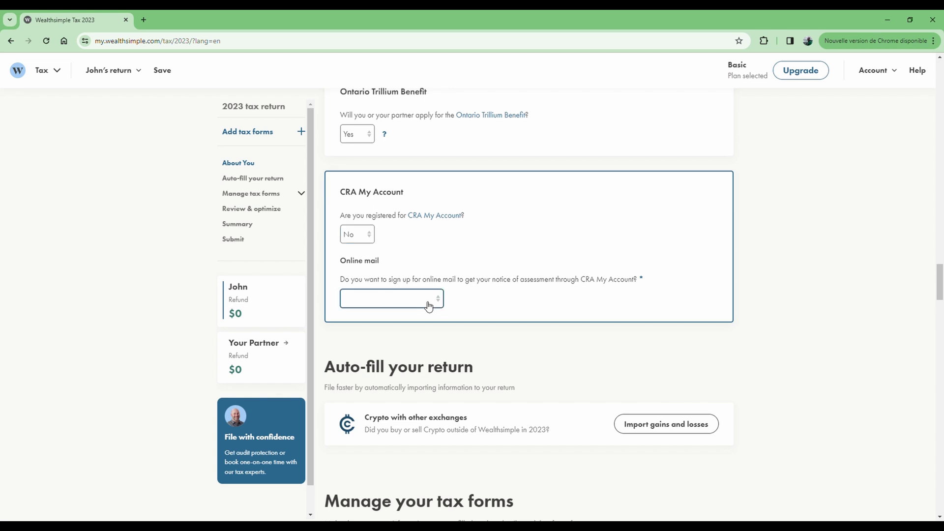
pyautogui.click(388, 323)
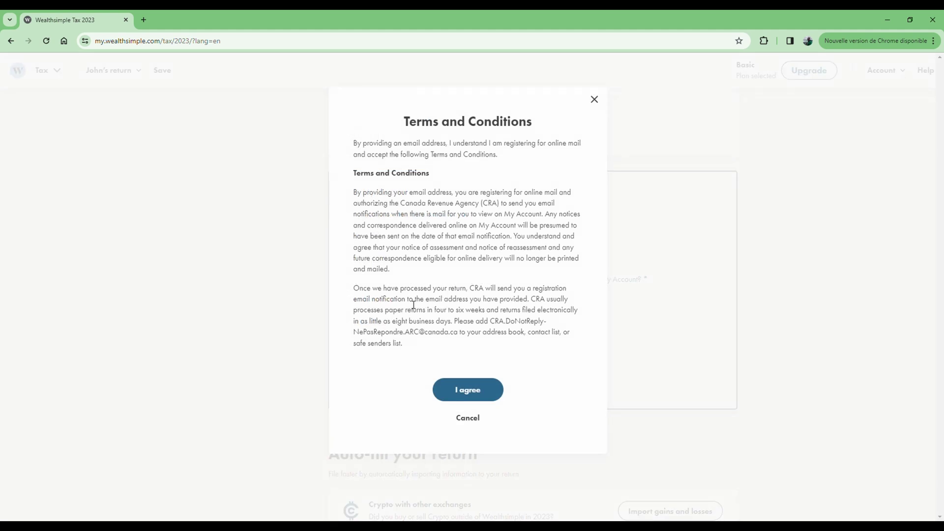
pyautogui.click(477, 389)
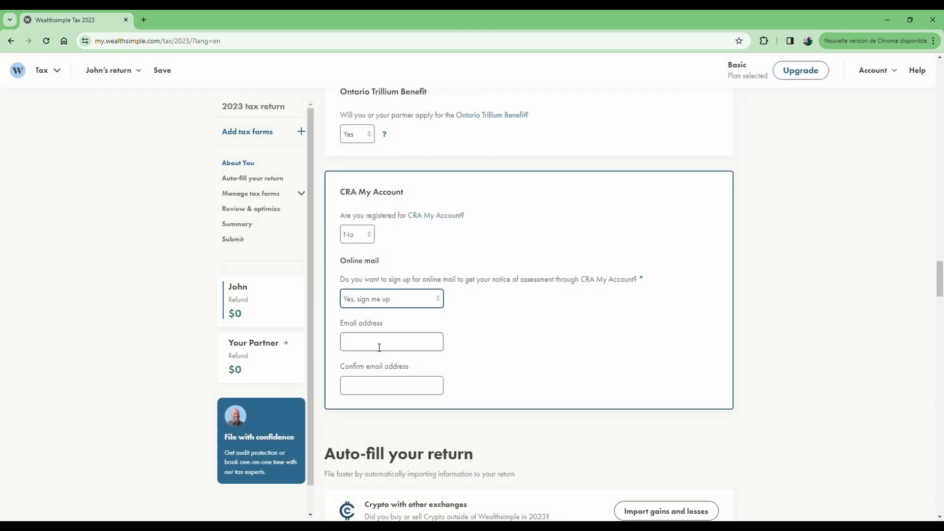
# Enter the e-mail address for online mail and confirm it in the second field
pyautogui.click(378, 344)
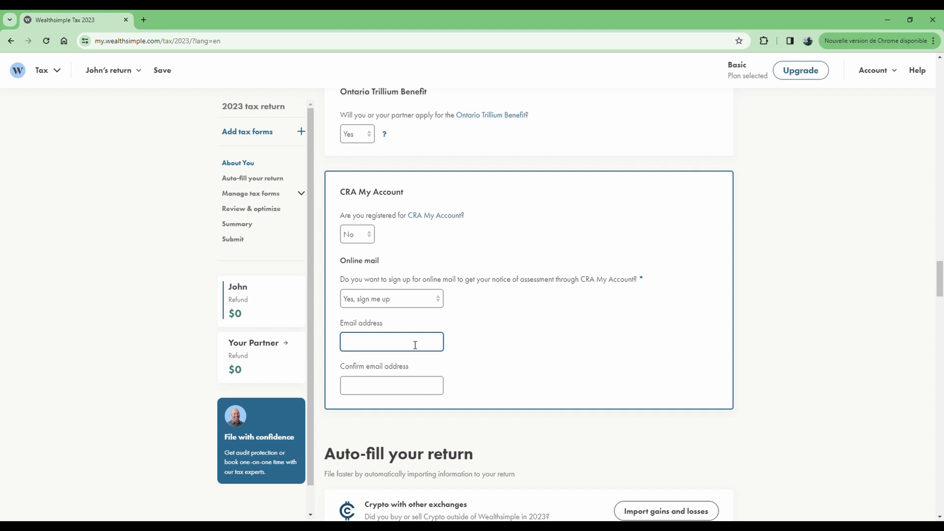
pyautogui.hotkey('ctrl', 'a')
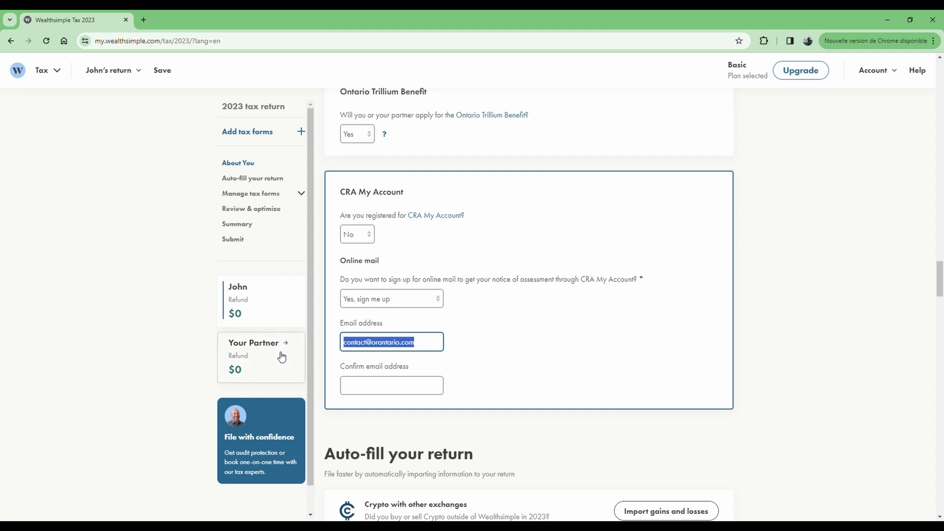
pyautogui.click(385, 389)
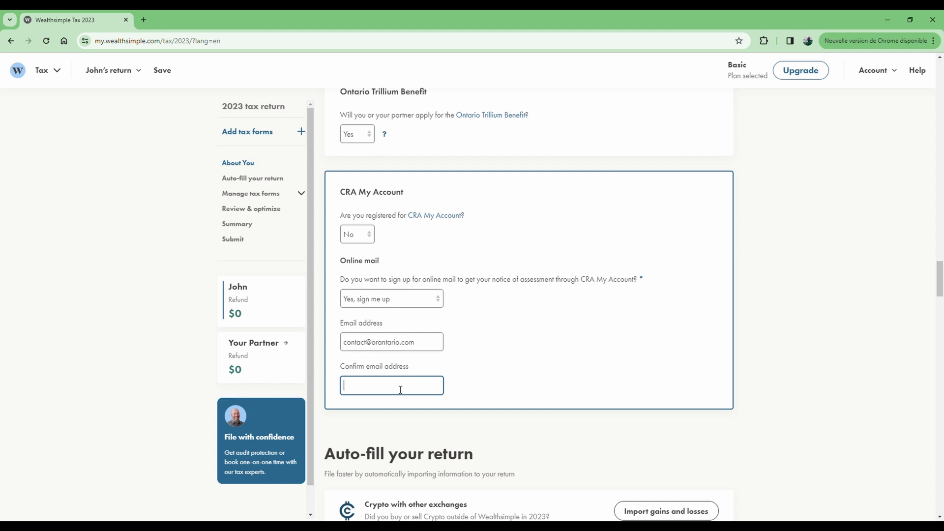
pyautogui.hotkey('shift', 'Tab')
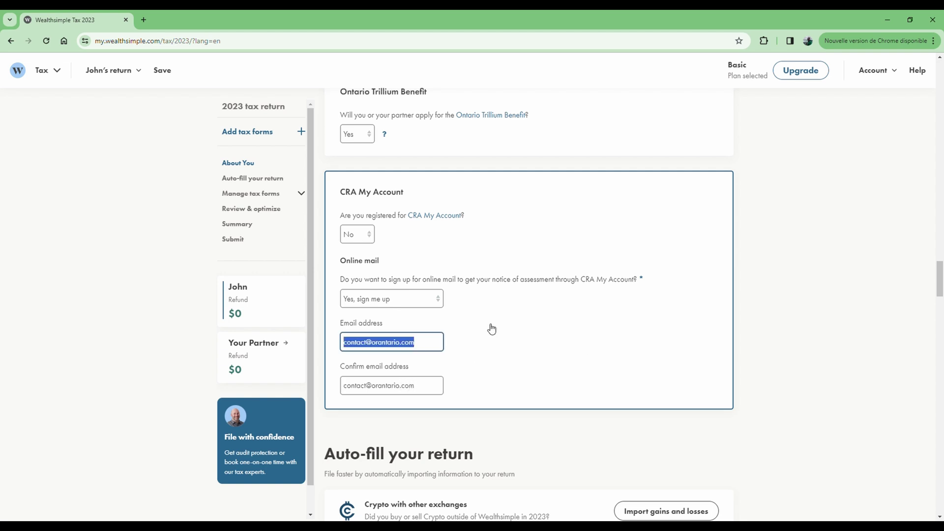
pyautogui.scroll(-1, 492, 332)
pyautogui.scroll(-2, 487, 327)
pyautogui.click(484, 321)
# Leave the partner's income before June 6 blank, clearing the 00.00 that was typed
pyautogui.scroll(-4, 529, 256)
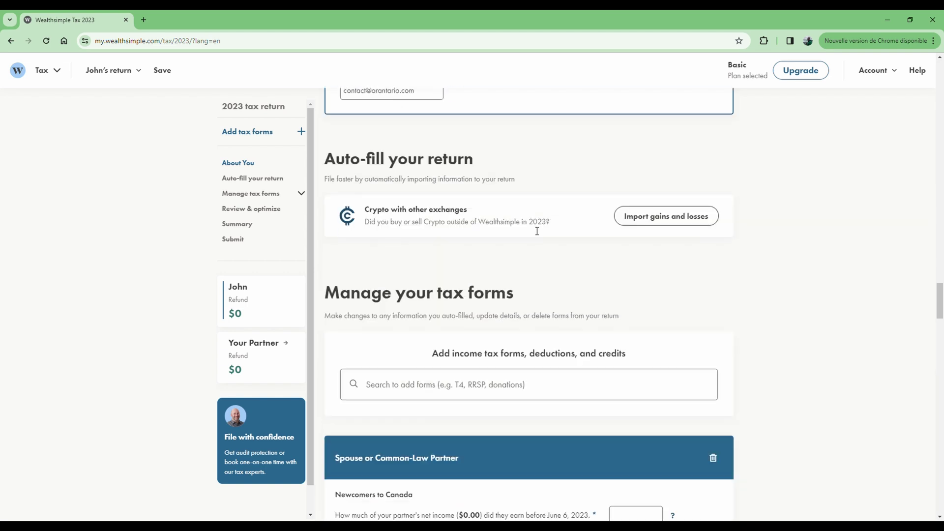
pyautogui.scroll(-4, 542, 140)
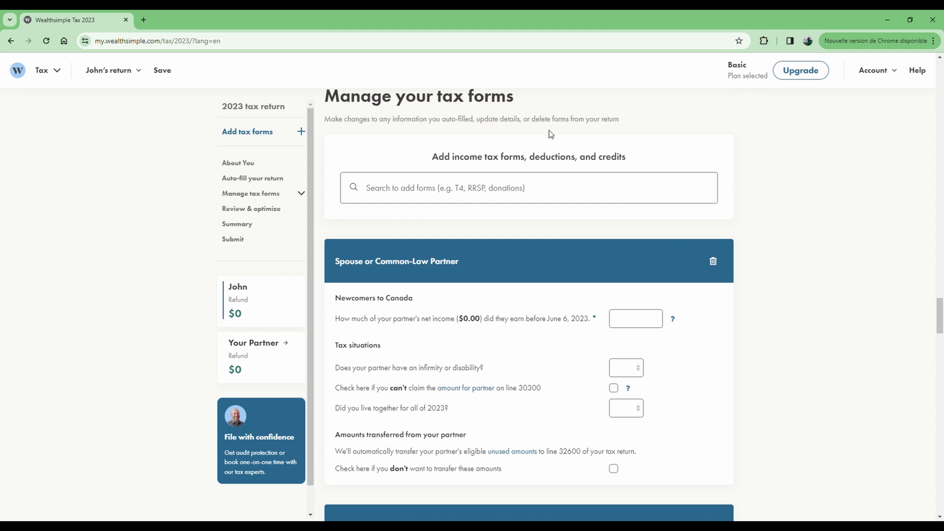
pyautogui.scroll(-2, 549, 143)
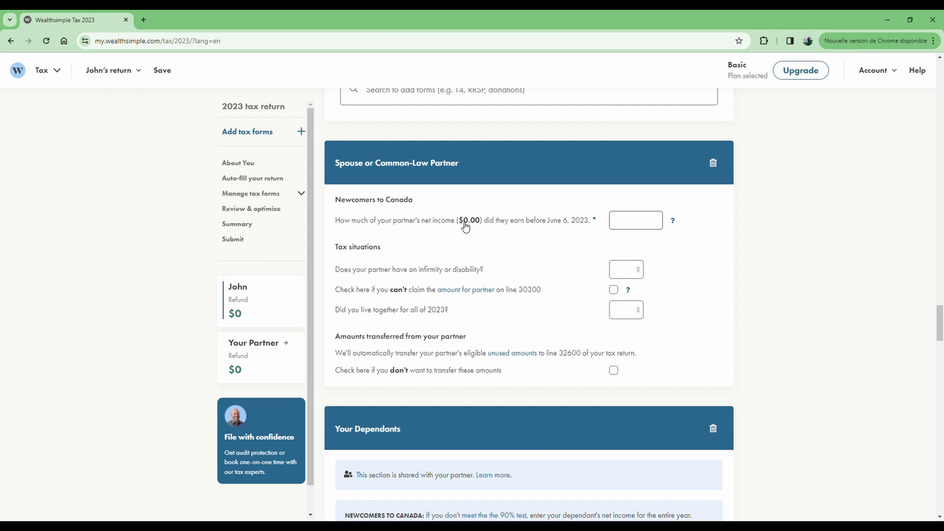
pyautogui.click(636, 226)
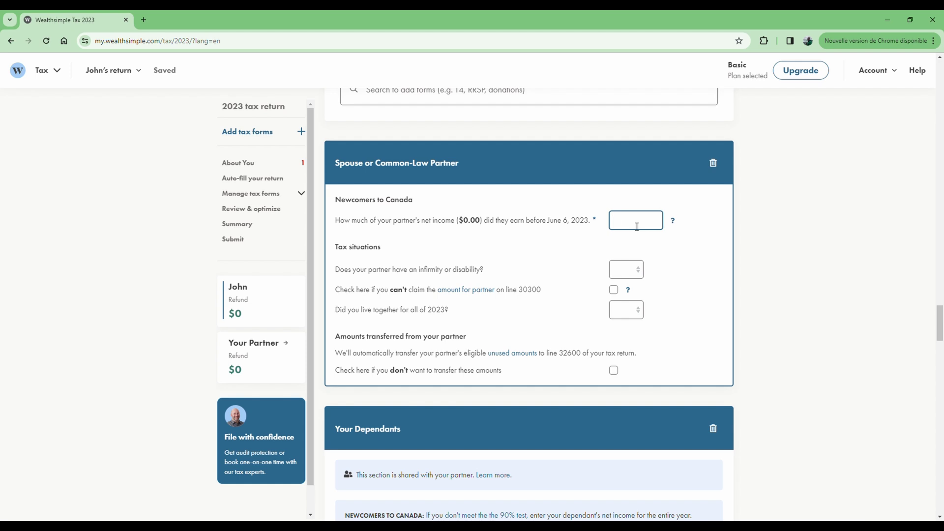
pyautogui.write('000.00')
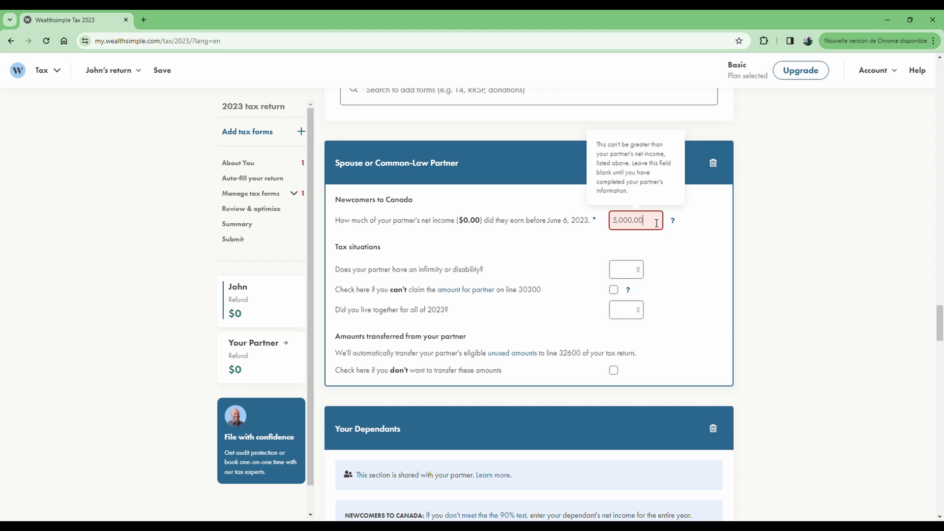
pyautogui.moveTo(656, 223); pyautogui.dragTo(606, 225)
pyautogui.press('BackSpace')
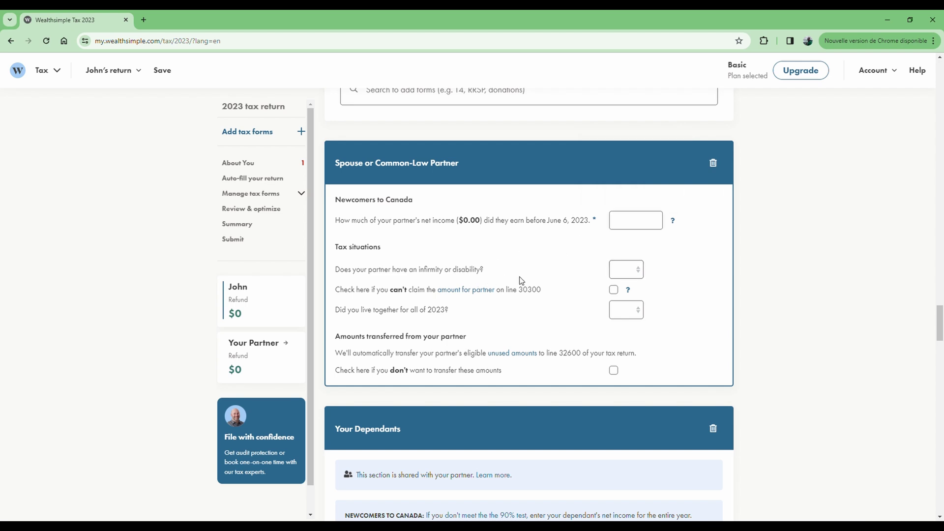
# Answer No to partner infirmity and Yes to living together all of 2023
pyautogui.click(635, 275)
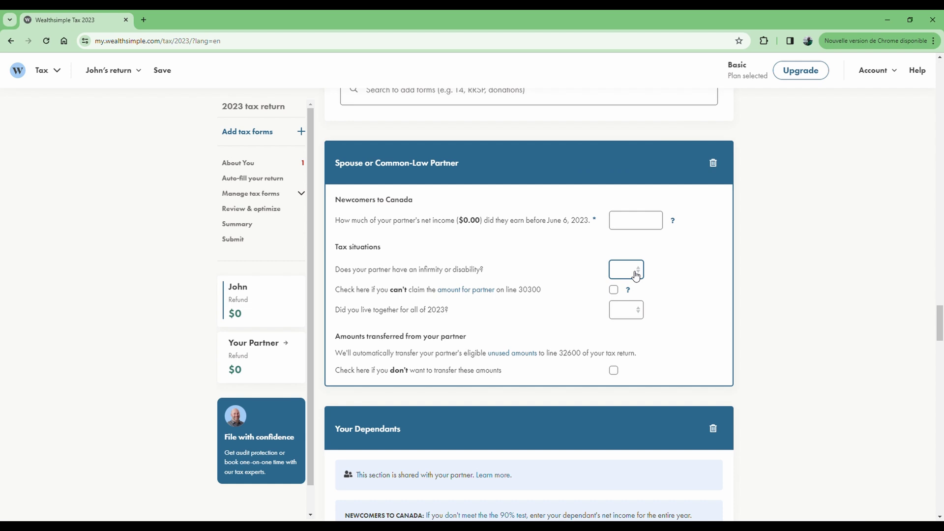
pyautogui.click(628, 309)
pyautogui.click(628, 315)
pyautogui.click(621, 334)
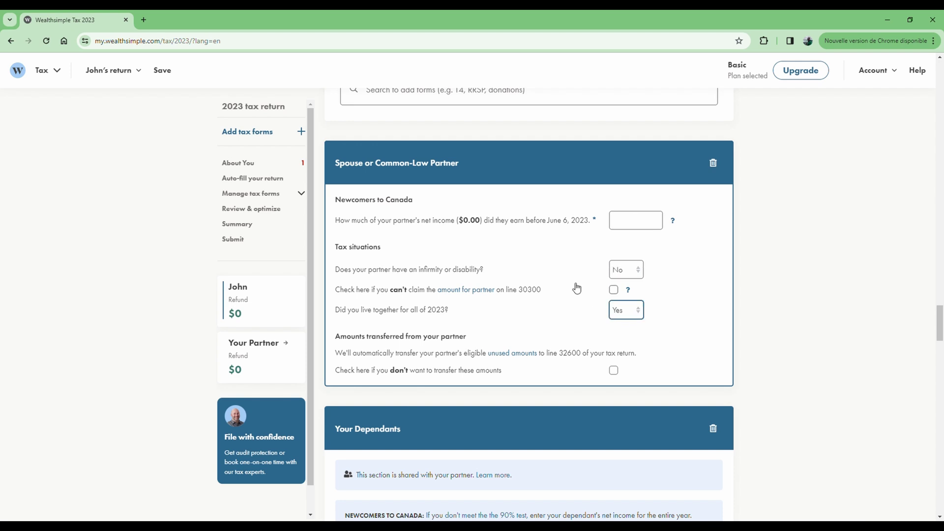
pyautogui.scroll(-1, 567, 266)
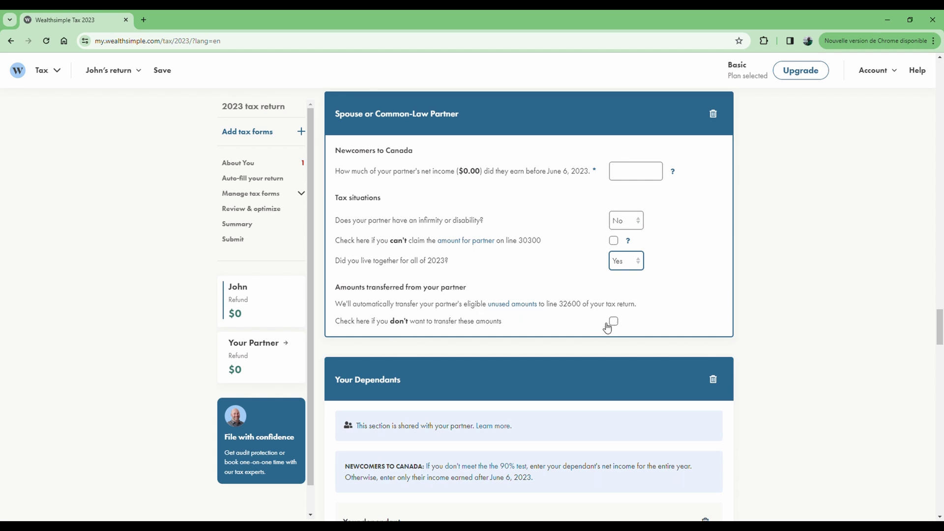
# Set the dependant's relationship to Child and answer No to infirmity or disability
pyautogui.scroll(-4, 562, 318)
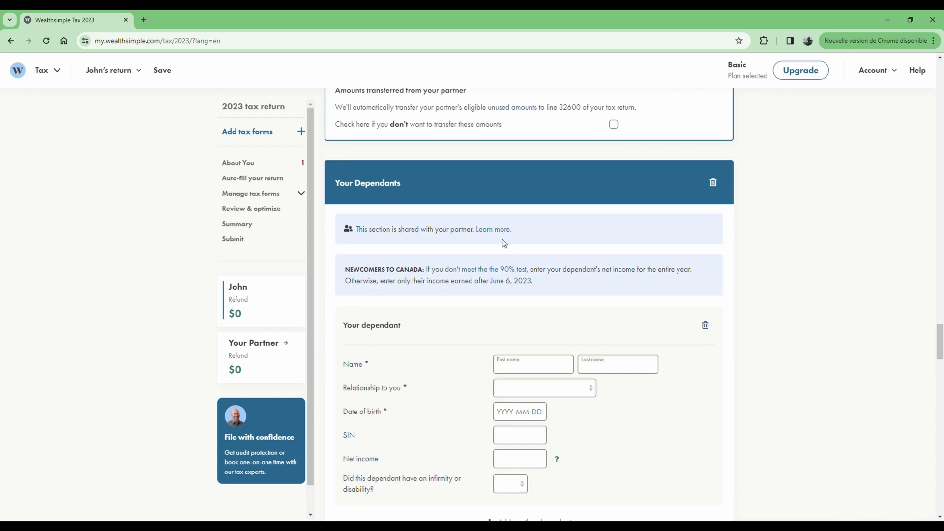
pyautogui.scroll(-2, 491, 237)
pyautogui.scroll(-1, 447, 253)
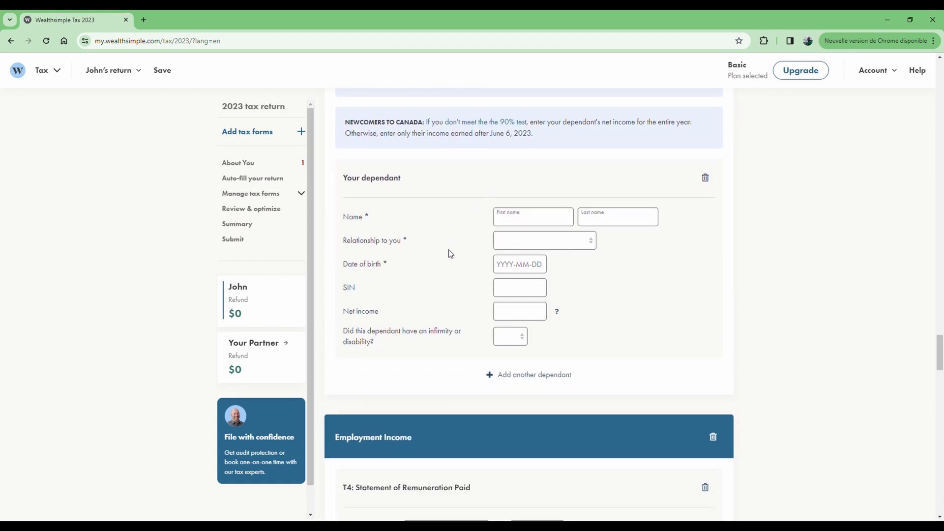
pyautogui.click(509, 223)
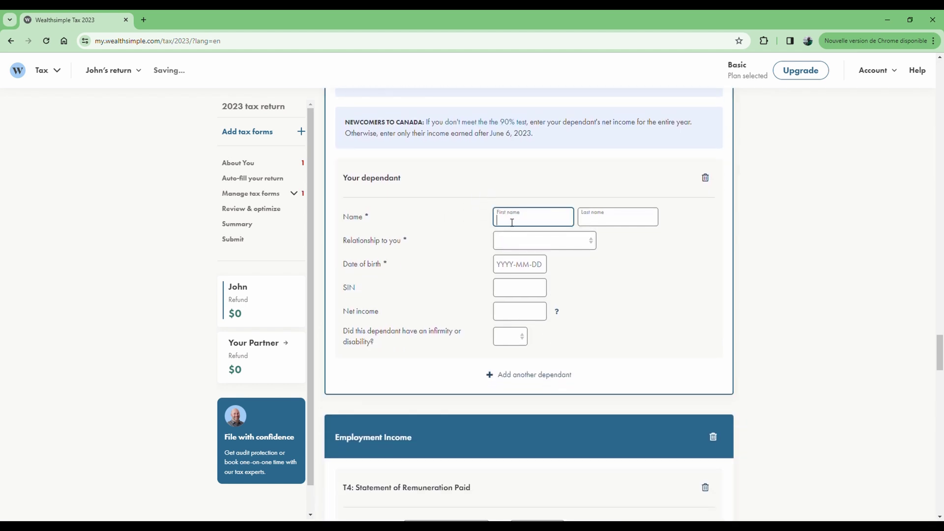
pyautogui.click(544, 244)
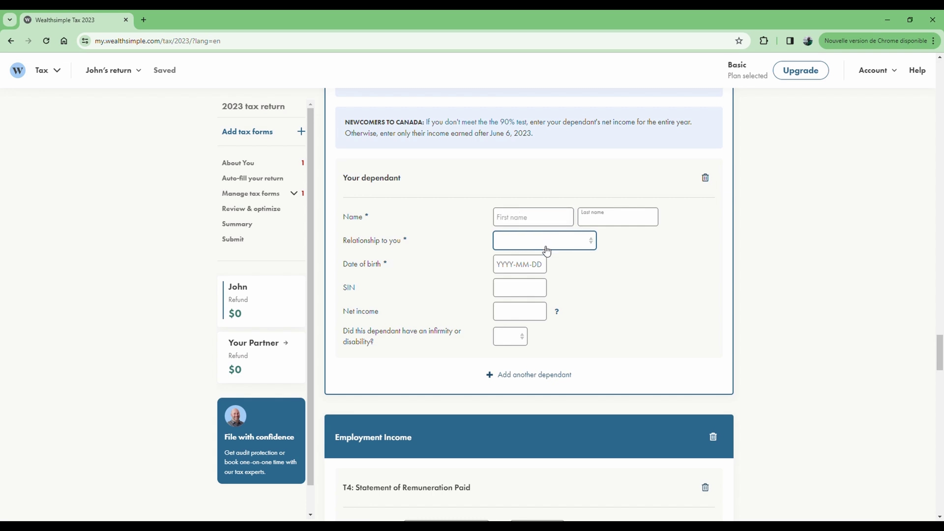
pyautogui.click(518, 270)
pyautogui.click(513, 269)
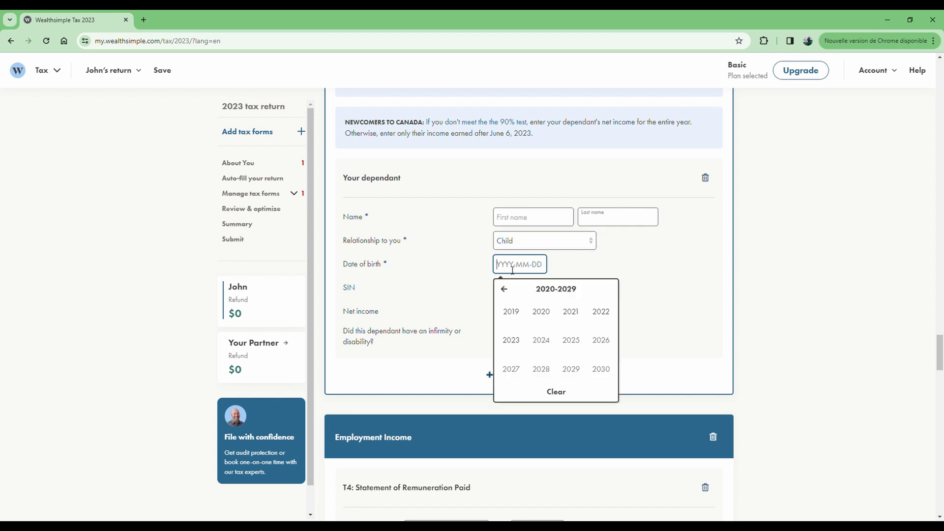
pyautogui.click(591, 261)
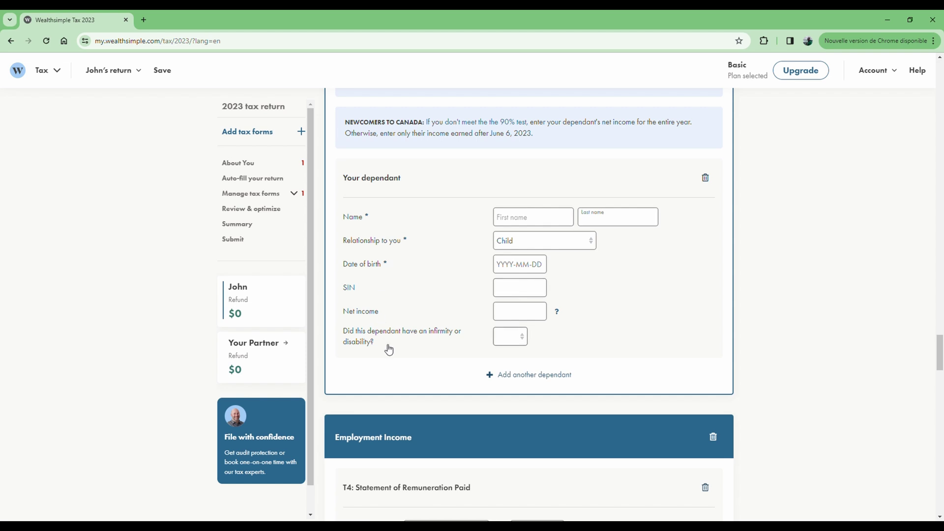
pyautogui.click(520, 340)
pyautogui.click(509, 371)
pyautogui.scroll(-2, 628, 266)
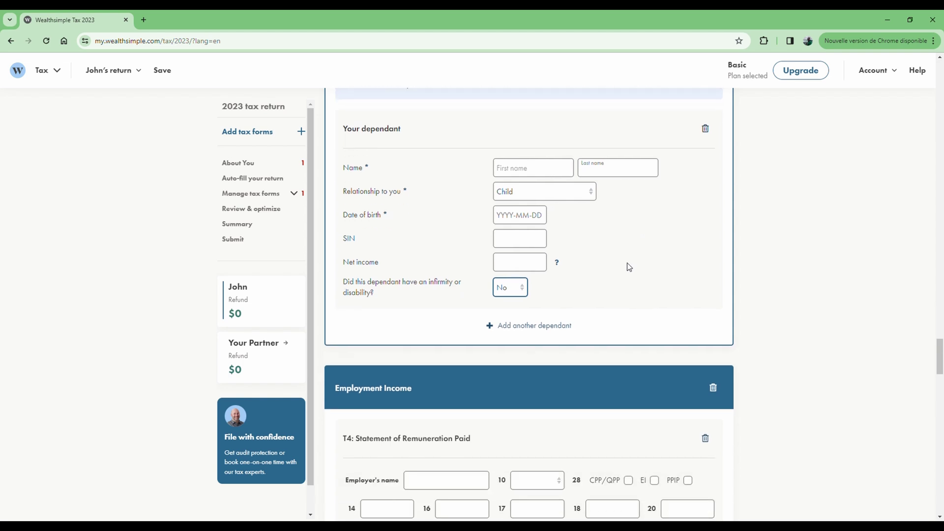
pyautogui.click(528, 170)
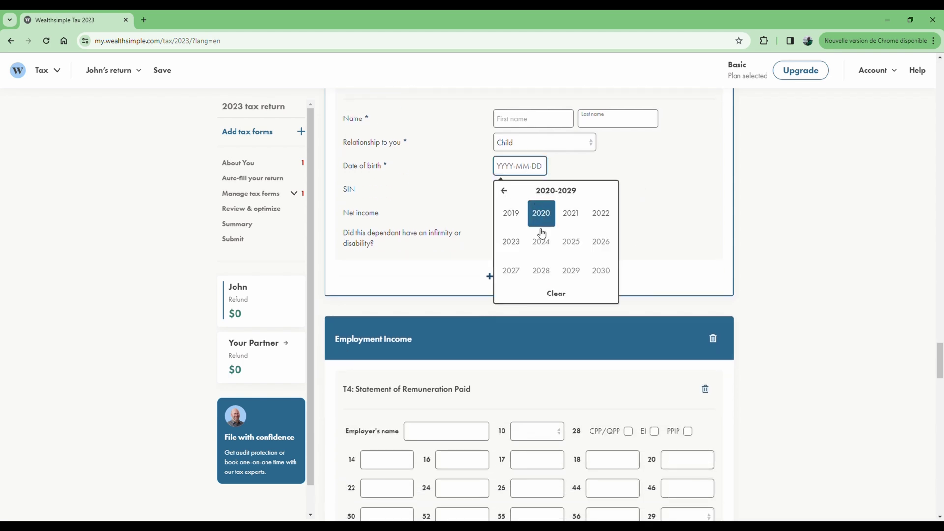
pyautogui.click(576, 217)
pyautogui.click(512, 215)
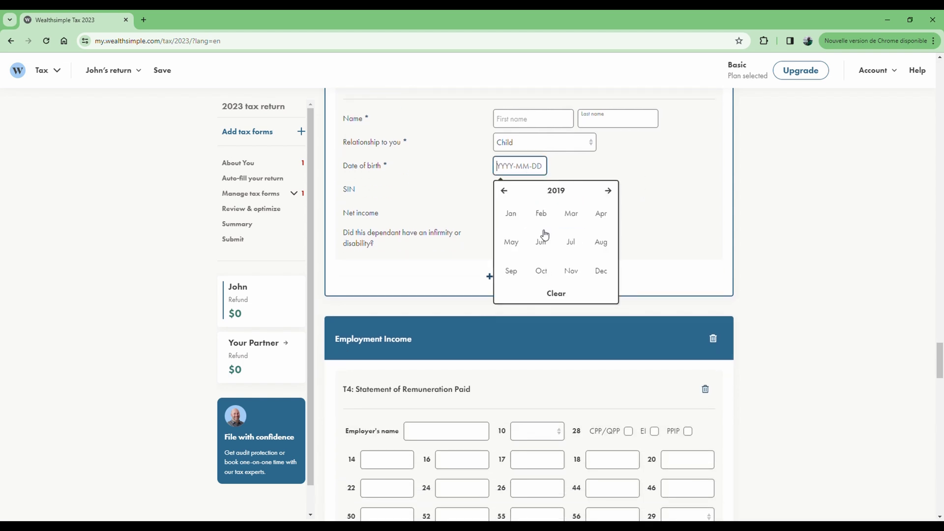
pyautogui.click(575, 245)
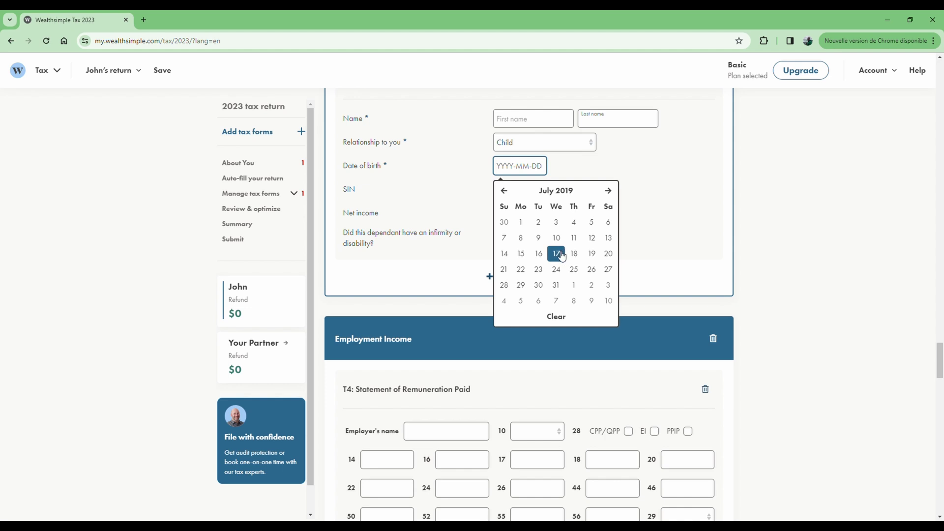
pyautogui.click(554, 254)
# Enter the child's first and last name
pyautogui.scroll(1, 607, 210)
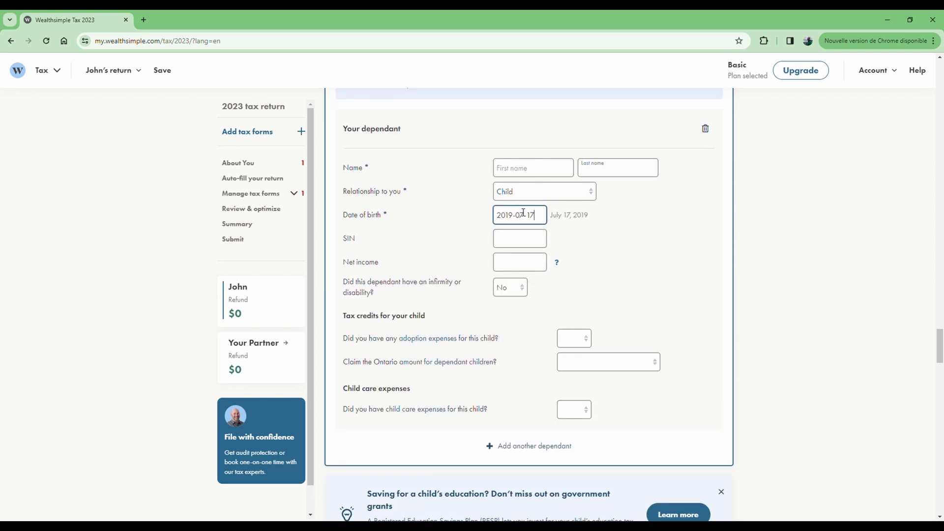
pyautogui.click(531, 169)
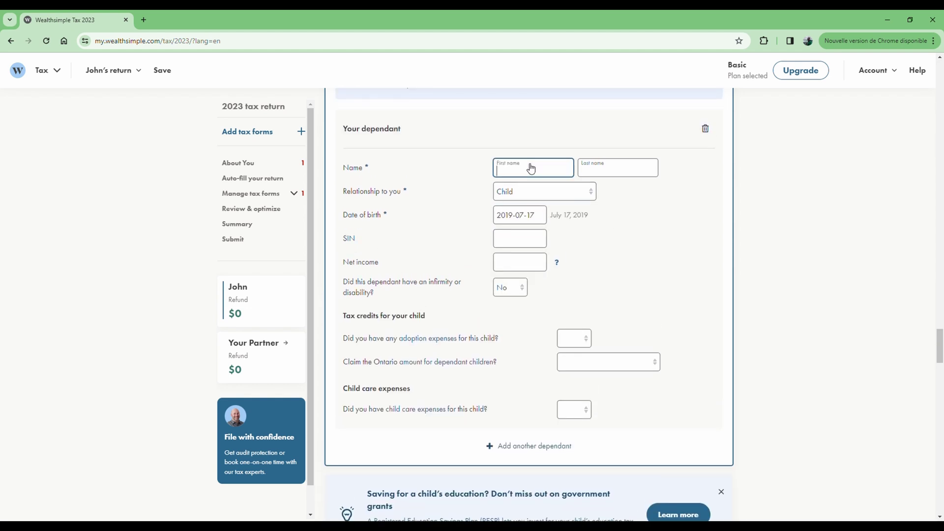
pyautogui.write('Adam')
pyautogui.click(607, 176)
pyautogui.write('Doe')
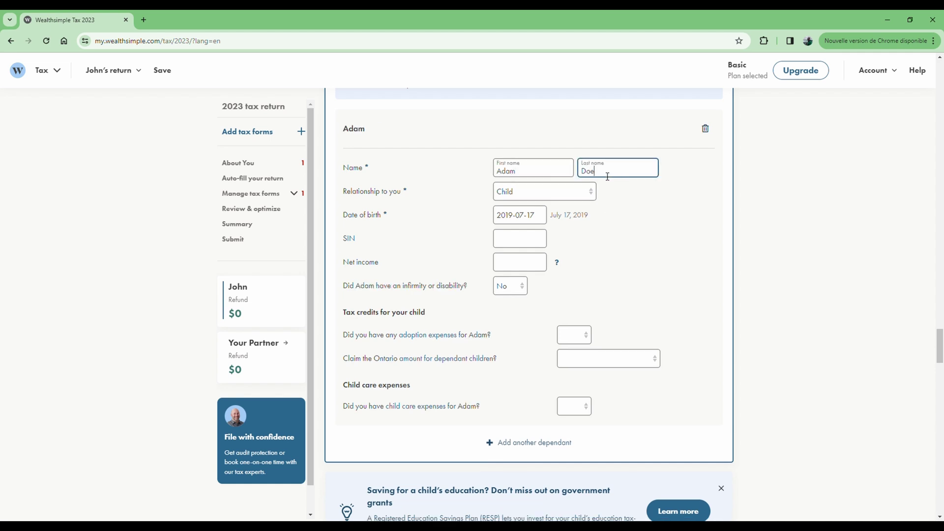
pyautogui.click(615, 193)
# Answer No to adoption expenses and claim the Ontario dependant-children amount if eligible
pyautogui.scroll(-2, 589, 226)
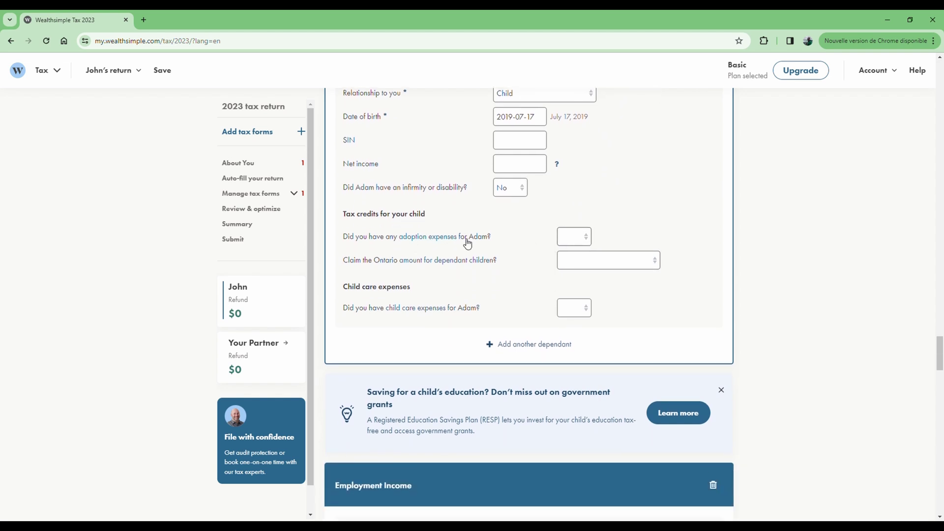
pyautogui.click(583, 242)
pyautogui.click(578, 276)
pyautogui.click(600, 266)
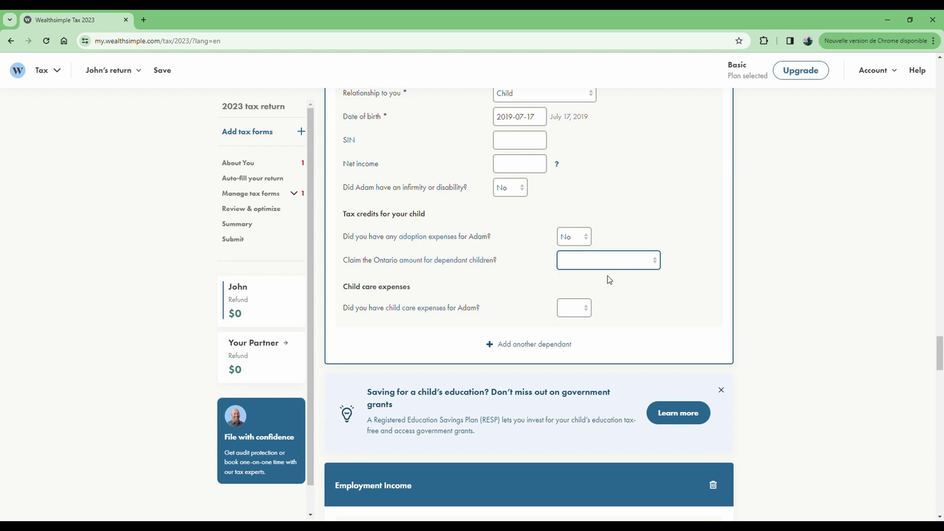
pyautogui.click(610, 280)
# Set the child care expenses answer to No
pyautogui.click(582, 317)
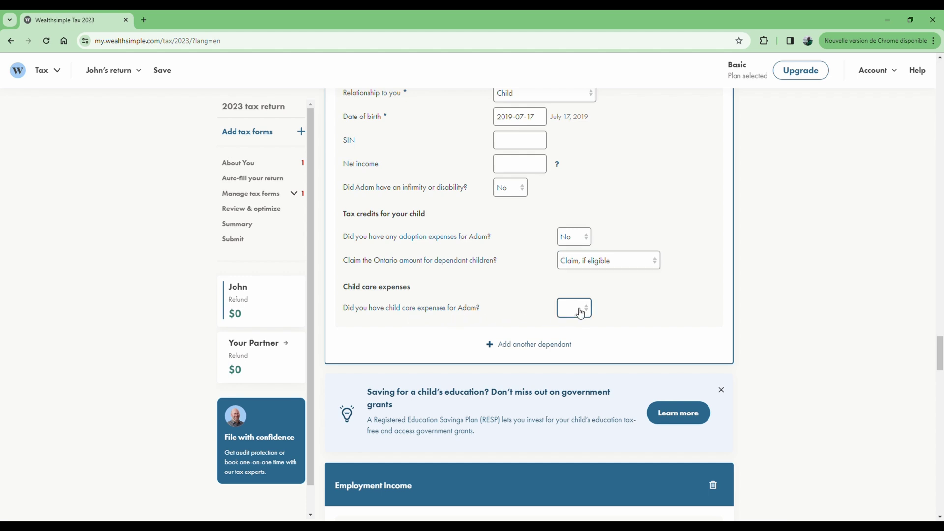
pyautogui.click(568, 332)
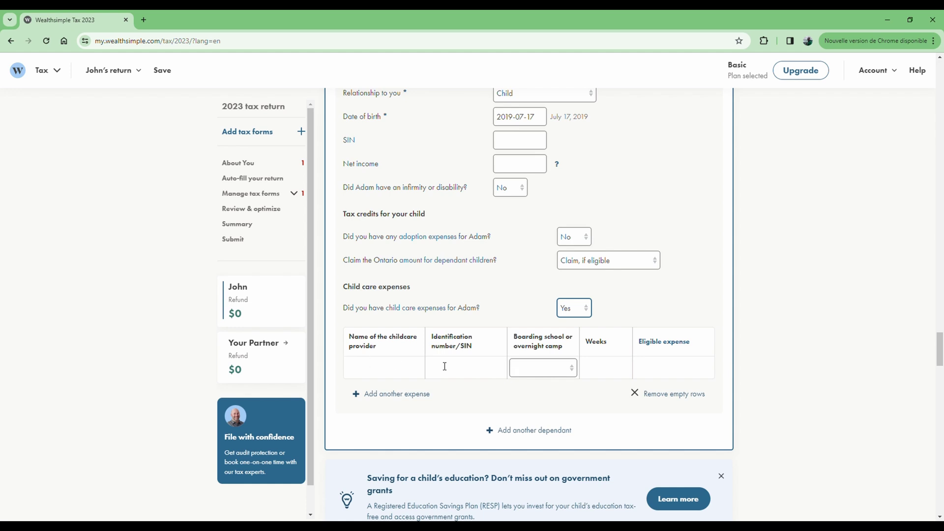
pyautogui.click(683, 371)
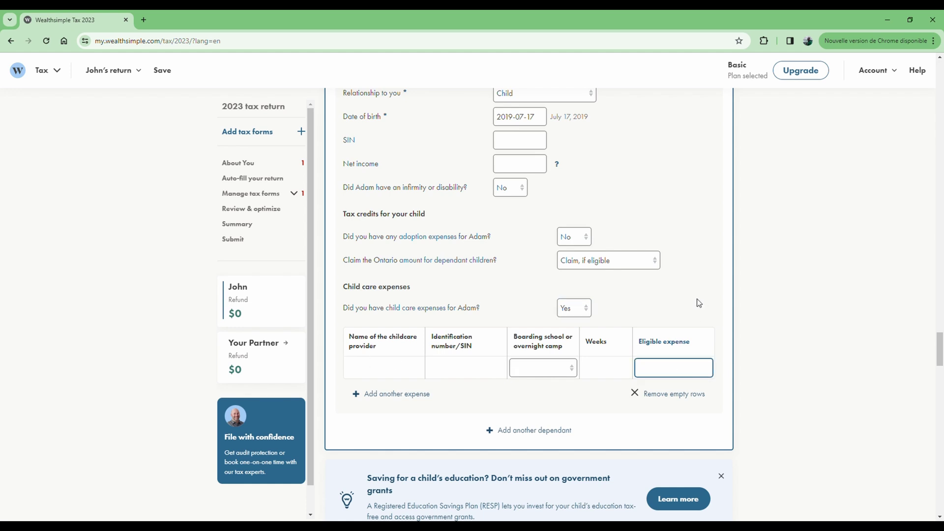
pyautogui.click(573, 308)
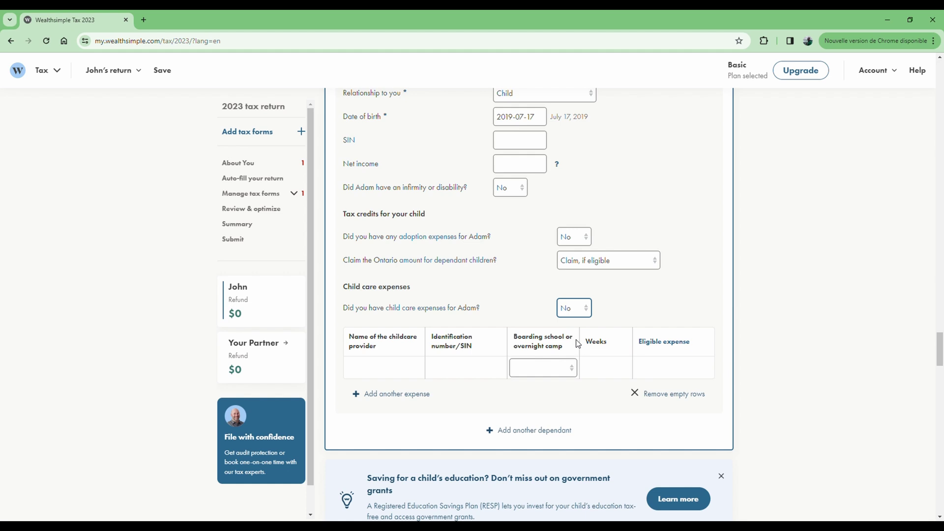
pyautogui.scroll(-3, 631, 306)
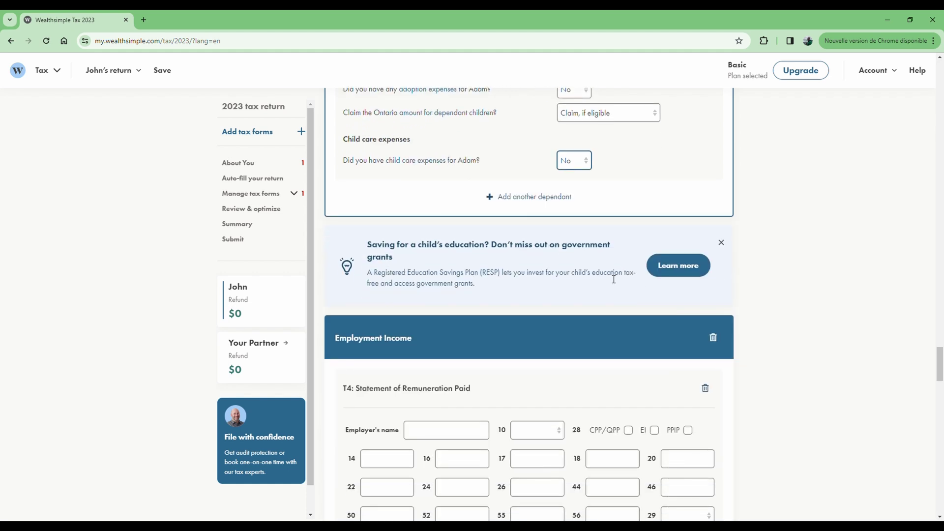
# Fill the T4 with employer ABC, 50,000.00 in box 14, and ON as box 10 province
pyautogui.scroll(-3, 613, 279)
pyautogui.scroll(-1, 585, 256)
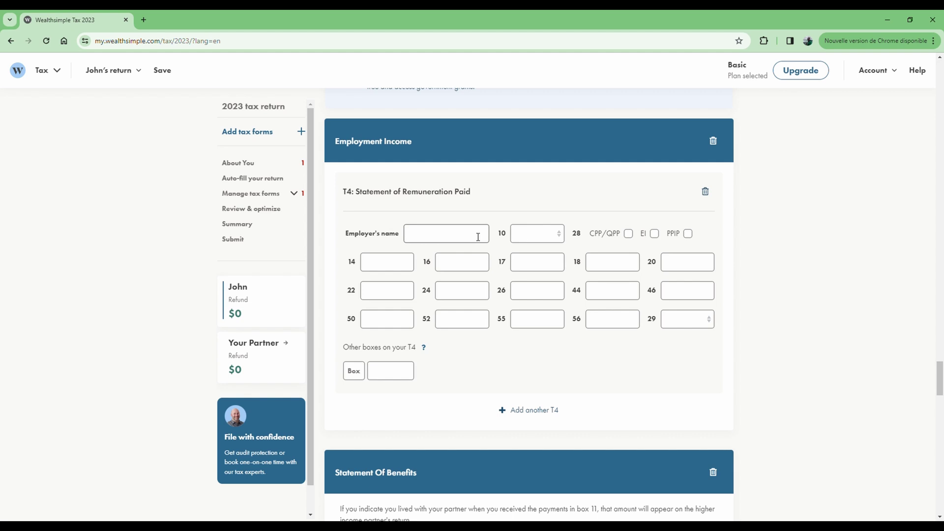
pyautogui.click(451, 239)
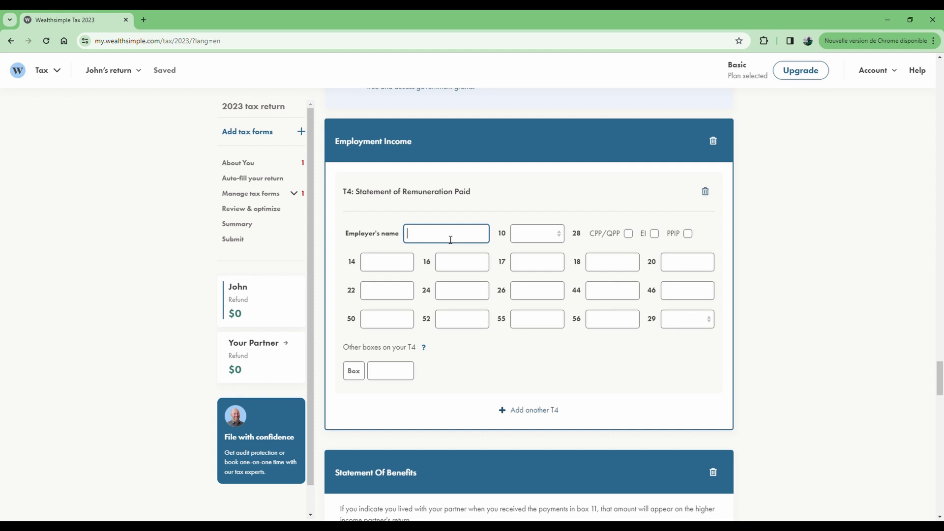
pyautogui.write('ABC')
pyautogui.click(386, 269)
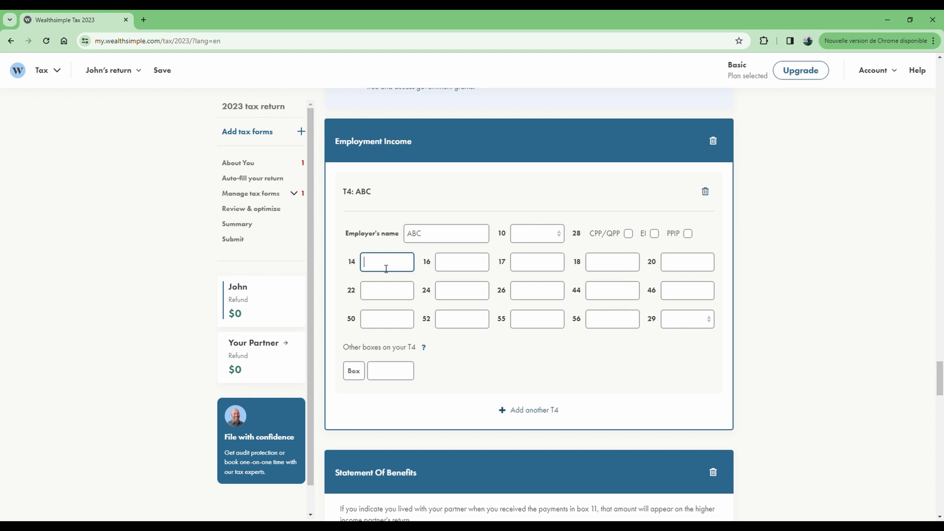
pyautogui.write('500000')
pyautogui.write('.00')
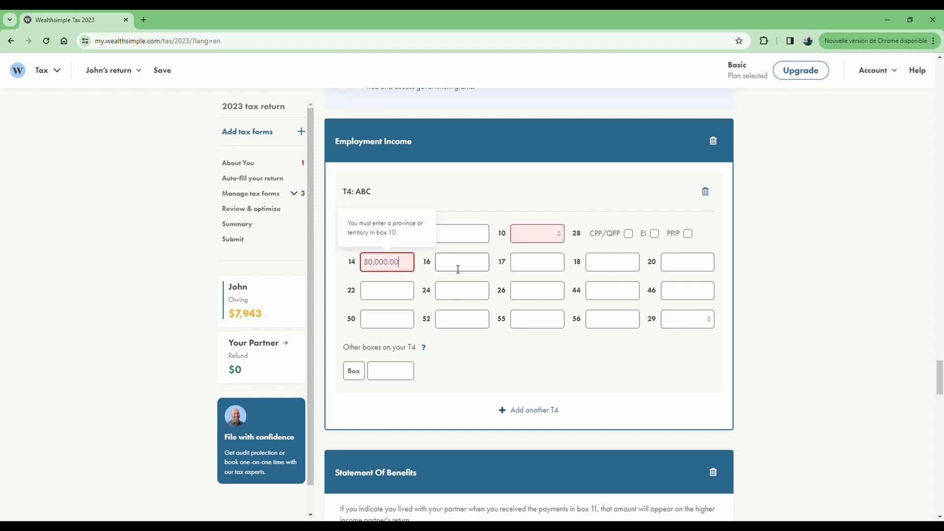
pyautogui.click(534, 237)
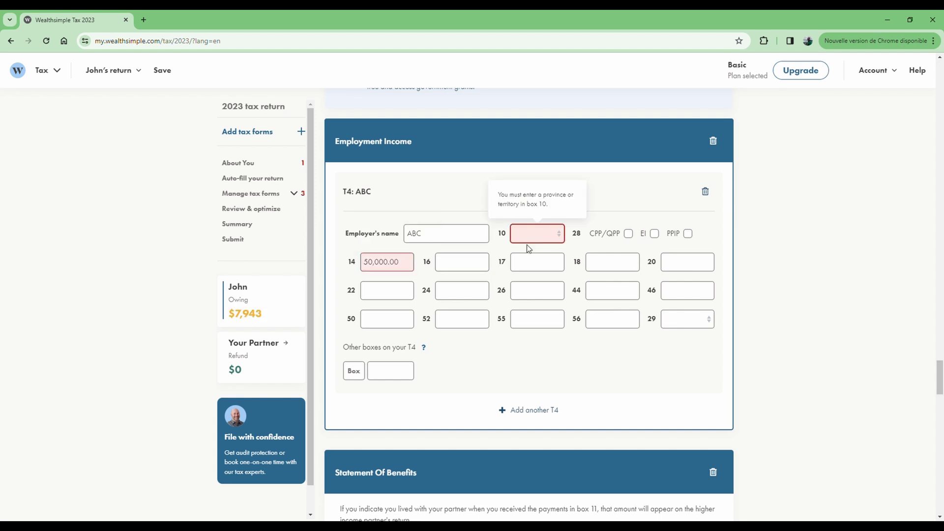
pyautogui.press('o')
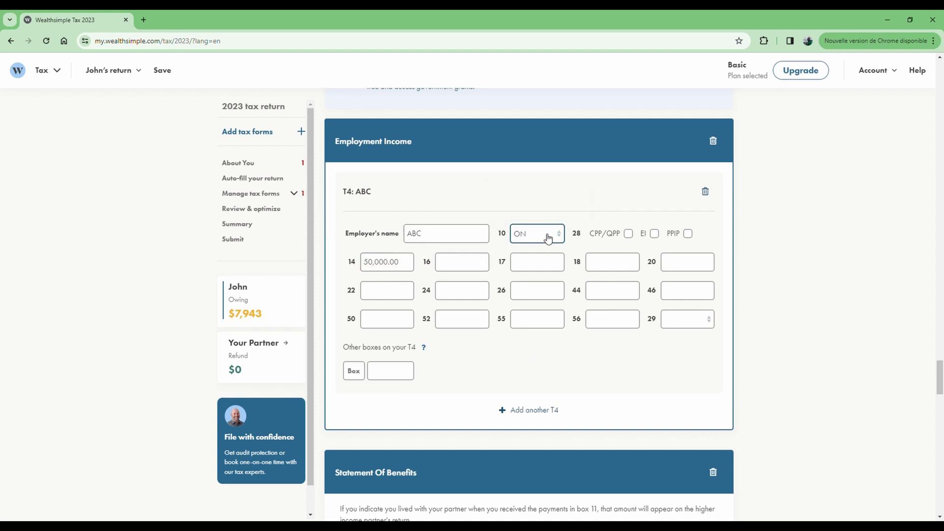
# Enter 3,000.00 in T4 box 16 and 8,000.00 tax deducted in box 22
pyautogui.click(265, 317)
pyautogui.moveTo(406, 265); pyautogui.dragTo(363, 265)
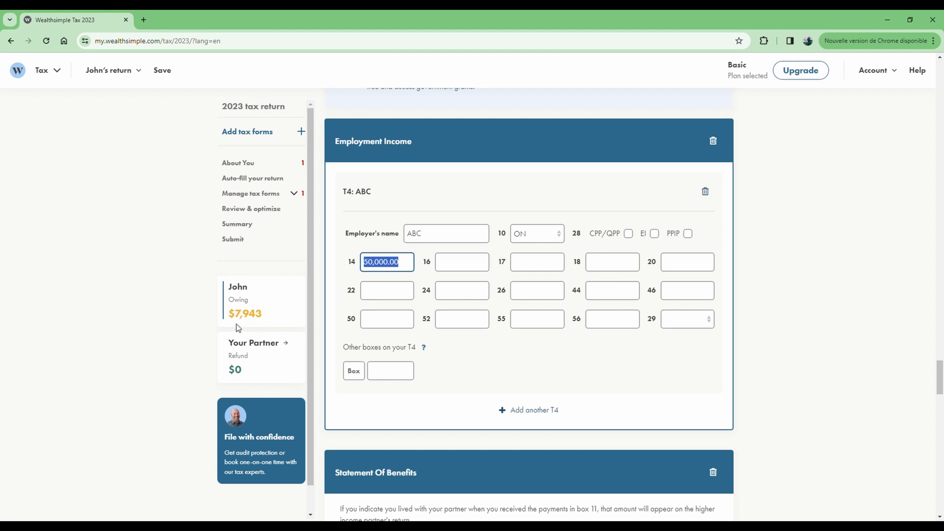
pyautogui.click(459, 262)
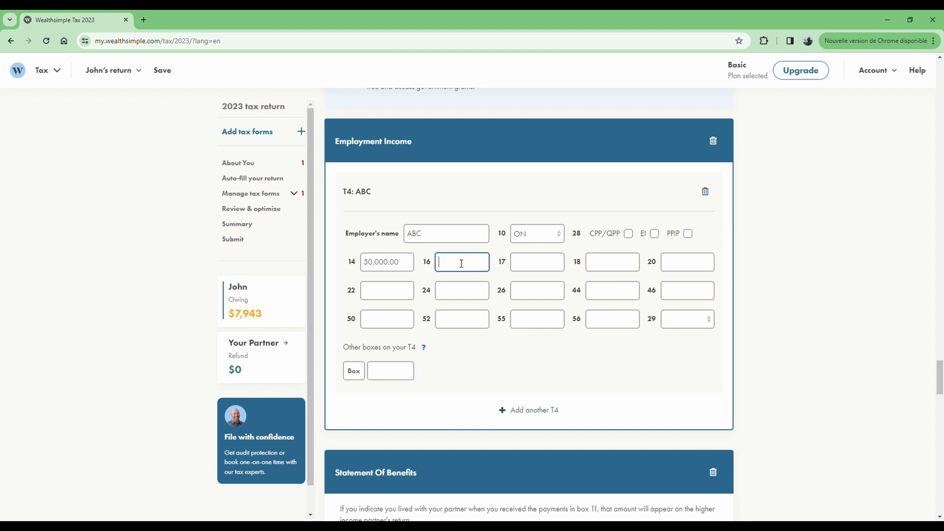
pyautogui.write('3,000')
pyautogui.click(404, 345)
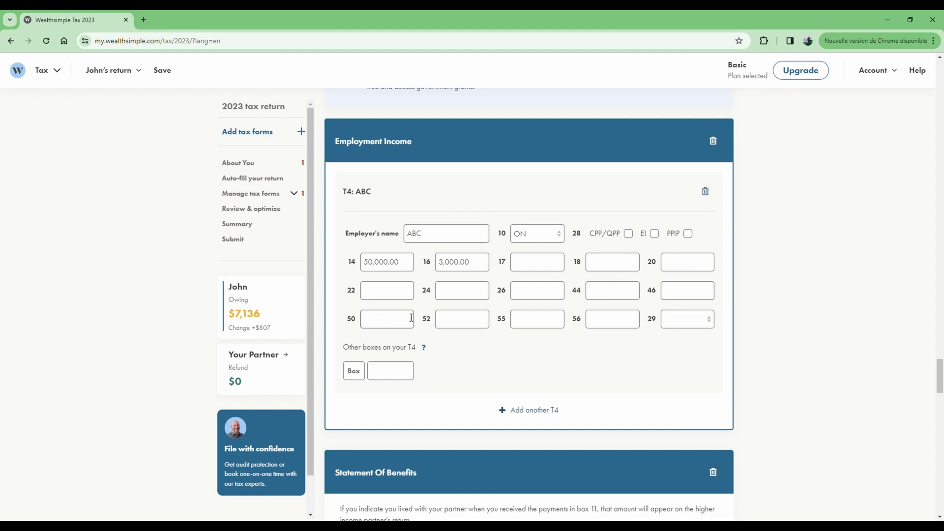
pyautogui.moveTo(585, 290)
pyautogui.click(385, 297)
pyautogui.write('8000')
pyautogui.click(463, 340)
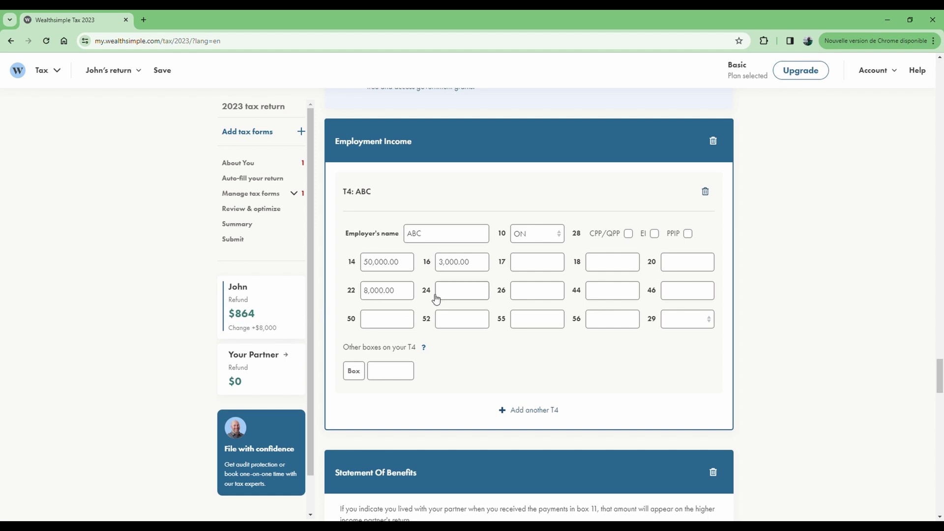
# Enter 50,000.00 in box 24, 800.00 in box 18, and 50,000.00 in box 26
pyautogui.click(461, 295)
pyautogui.write('50,000')
pyautogui.click(492, 347)
pyautogui.write('800')
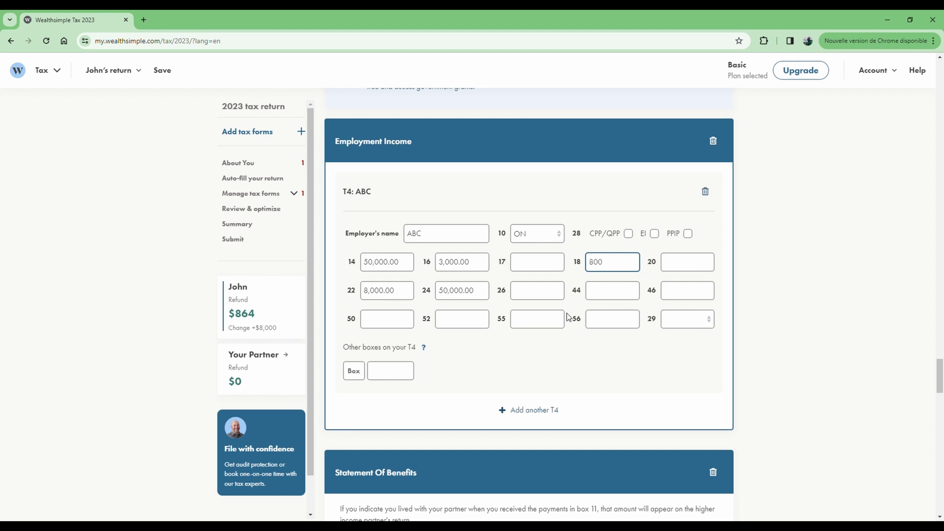
pyautogui.click(582, 346)
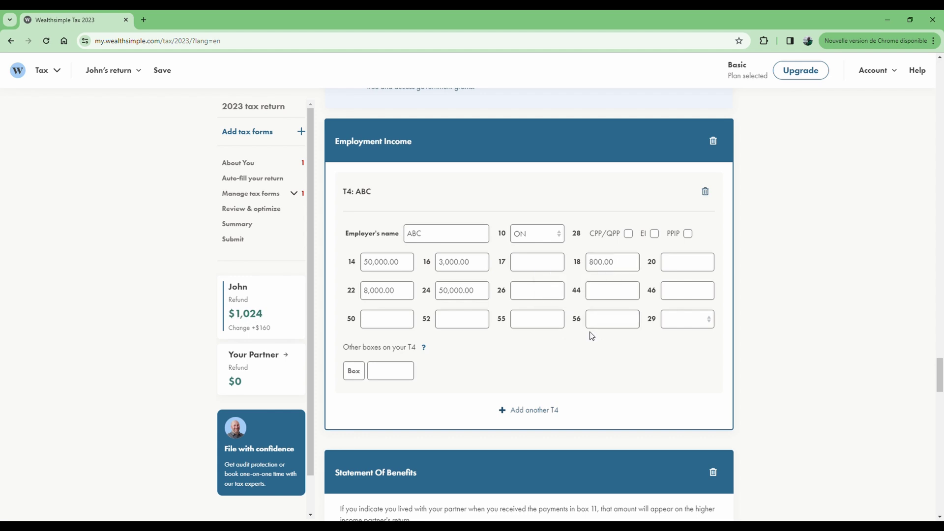
pyautogui.click(549, 297)
pyautogui.write('500000')
pyautogui.click(593, 359)
# Add other box 45 with value 1, leaving the next extra box entry empty
pyautogui.click(360, 375)
pyautogui.write('45')
pyautogui.press('Tab')
pyautogui.write('1')
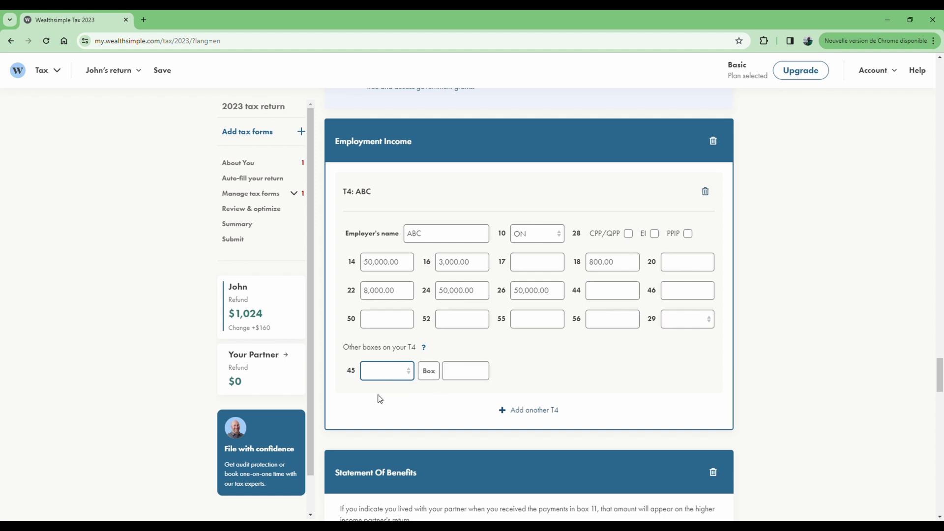
pyautogui.click(543, 355)
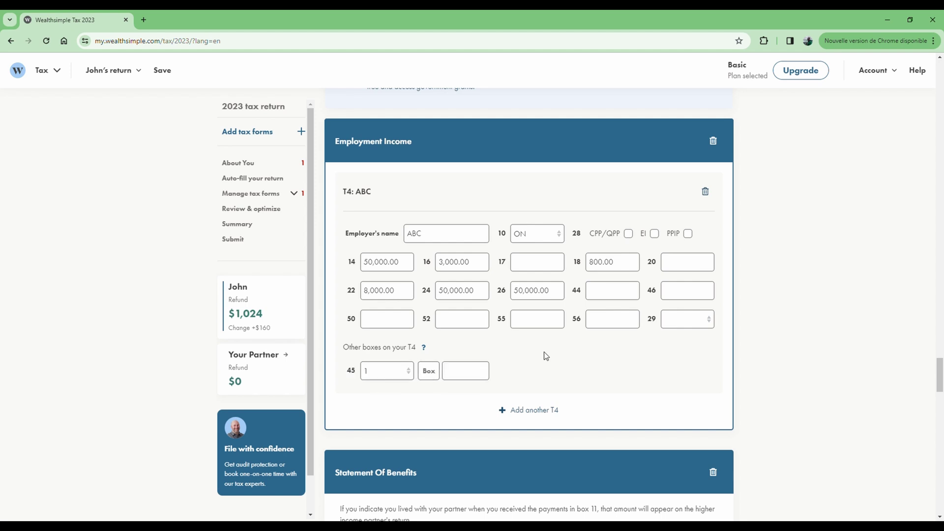
pyautogui.click(431, 373)
pyautogui.write('29')
pyautogui.click(562, 375)
pyautogui.click(428, 376)
pyautogui.click(474, 377)
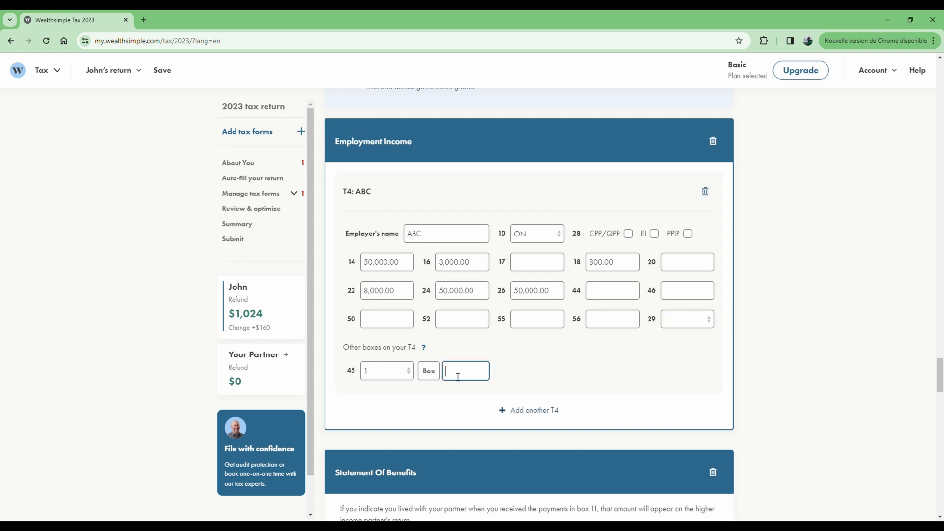
pyautogui.click(535, 363)
# Enter Ville d'Ottawa as the T5007 payer and check what boxes 11 and 14 mean
pyautogui.scroll(-2, 499, 232)
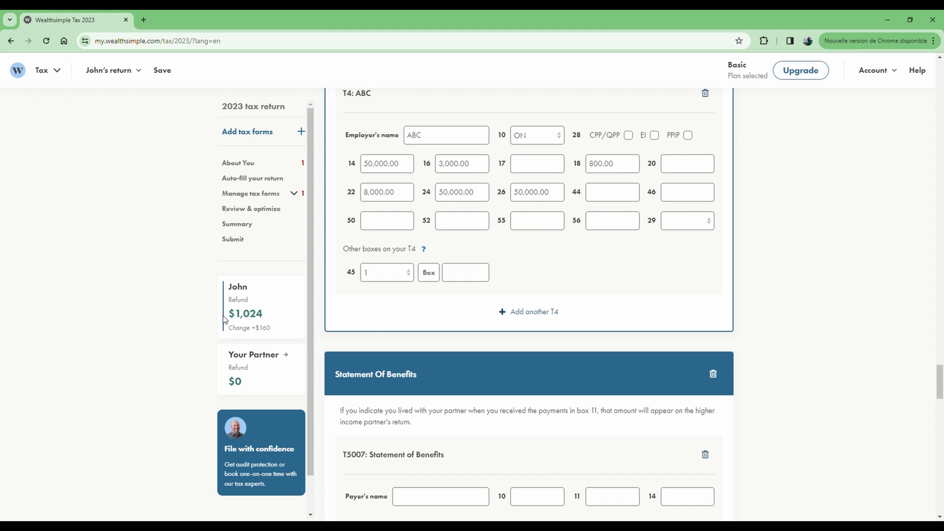
pyautogui.scroll(-3, 581, 308)
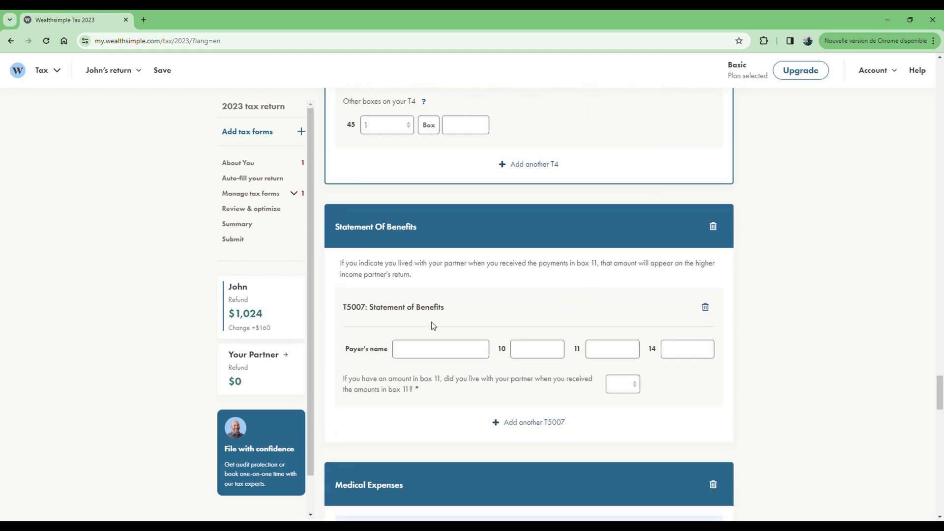
pyautogui.click(450, 357)
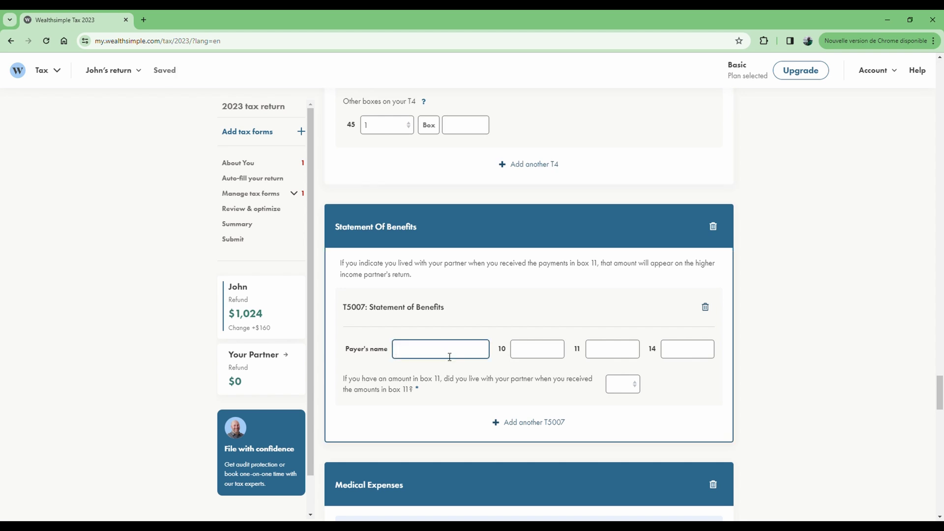
pyautogui.write("Ville d'Ottawa")
pyautogui.click(533, 352)
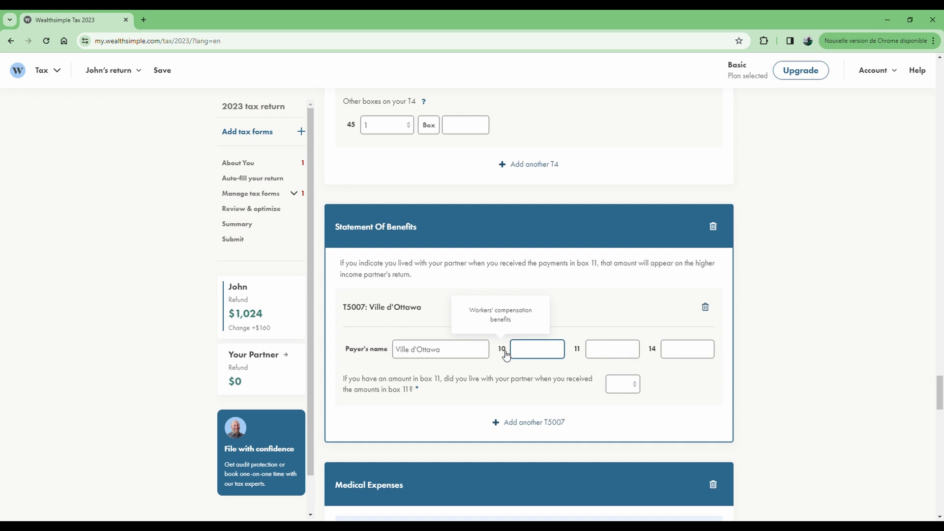
pyautogui.click(578, 350)
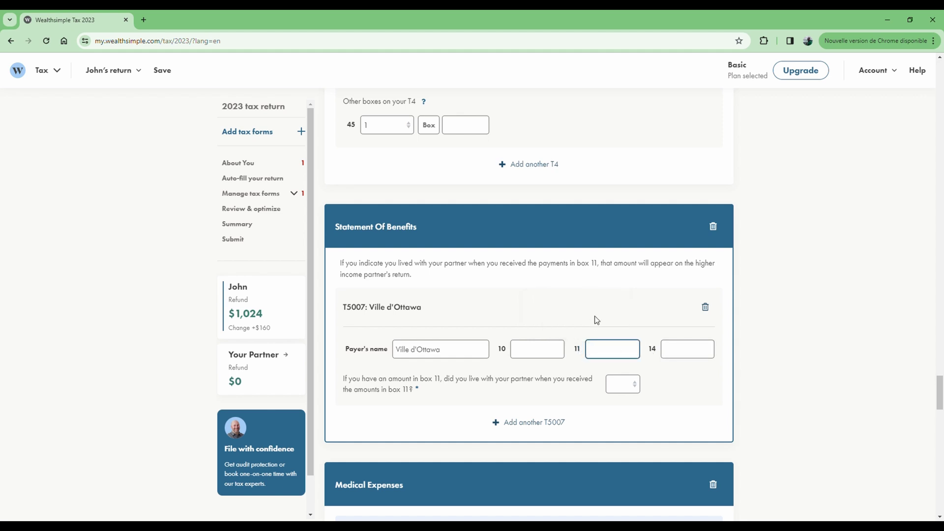
pyautogui.click(655, 353)
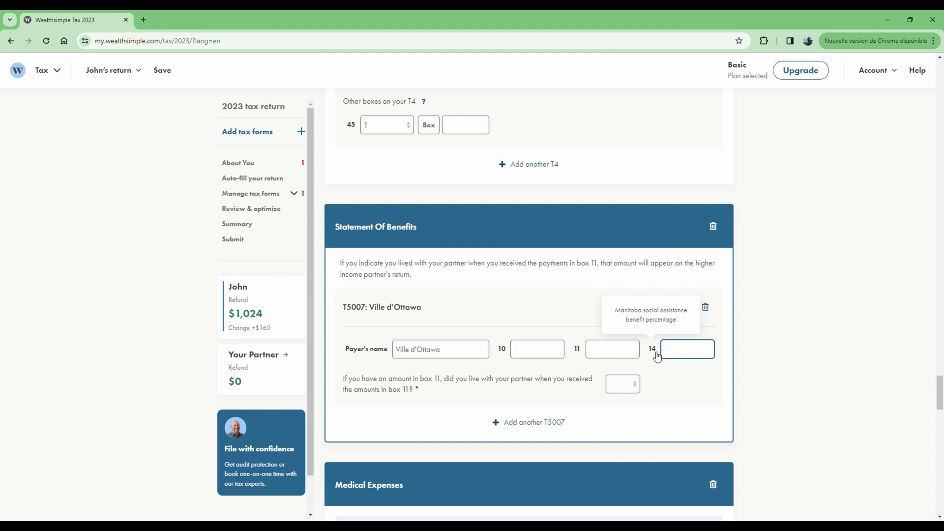
pyautogui.click(612, 350)
# Enter 5,000.00 in T5007 box 10 and 2,500.00 in box 11
pyautogui.click(542, 351)
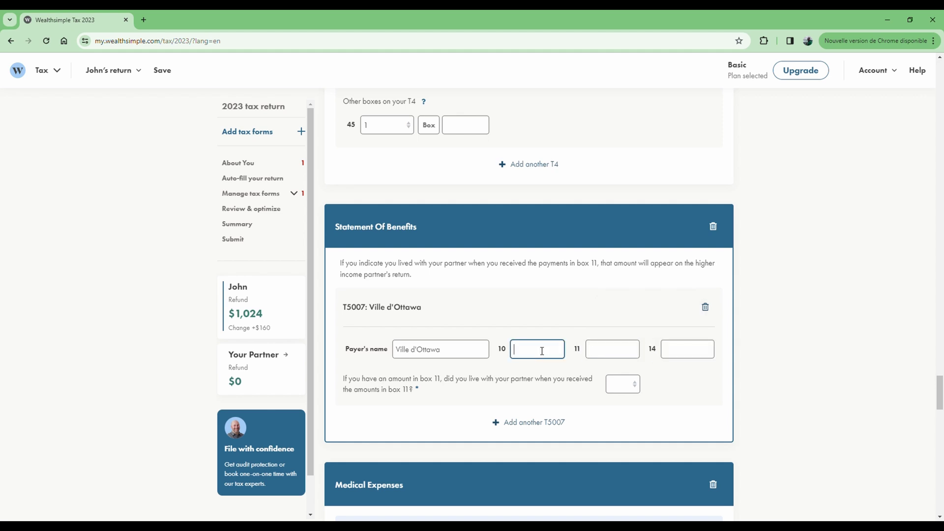
pyautogui.write('5,000')
pyautogui.click(529, 331)
pyautogui.click(607, 350)
pyautogui.write('2500')
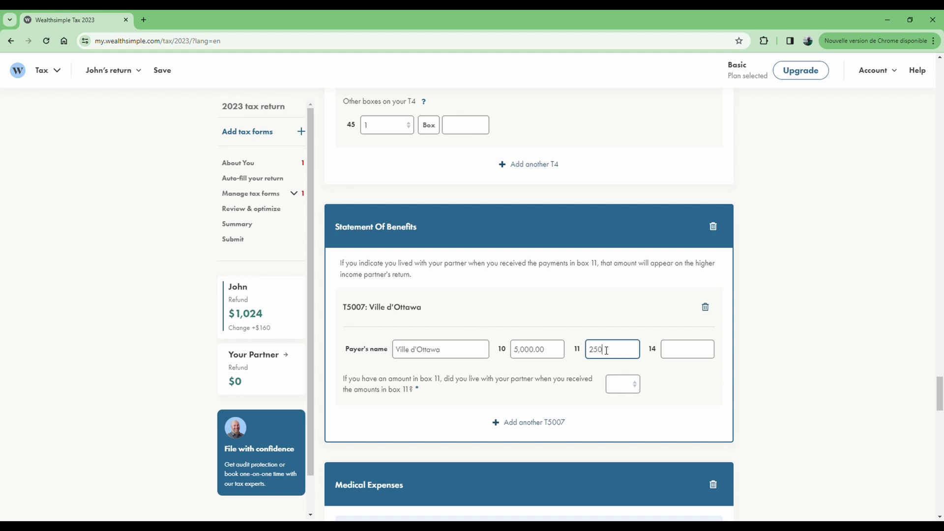
pyautogui.click(609, 317)
# Answer Yes to living with the partner on the T5007
pyautogui.click(615, 384)
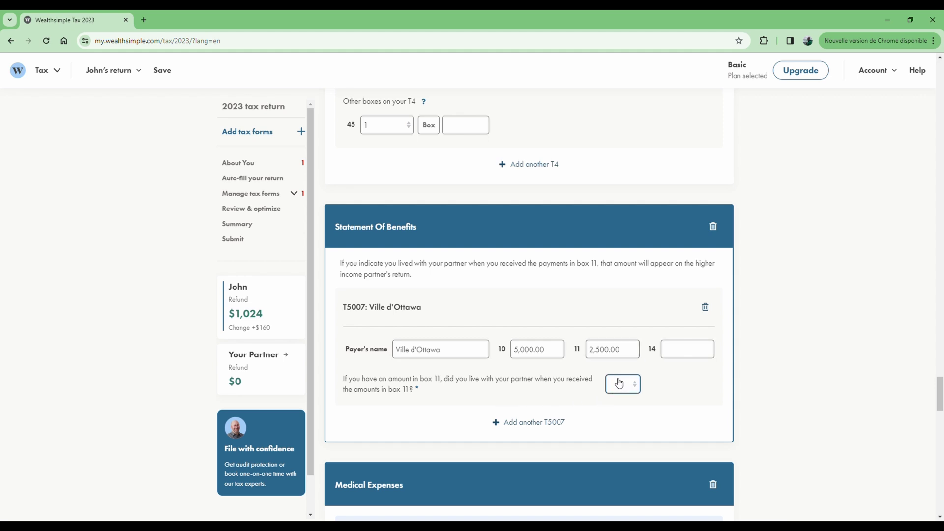
pyautogui.click(617, 420)
pyautogui.press('Up')
pyautogui.click(633, 355)
pyautogui.moveTo(633, 355); pyautogui.dragTo(581, 354)
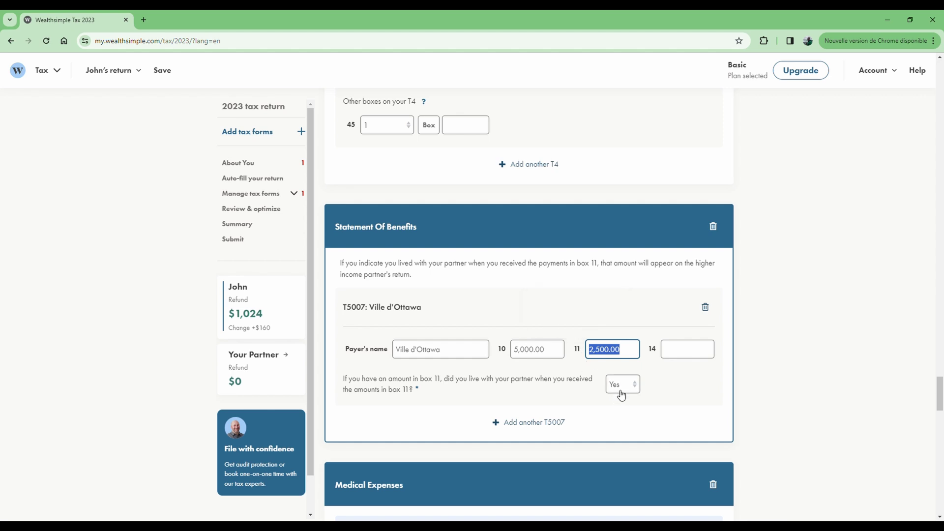
pyautogui.click(670, 383)
# Mark the medical expense slip as belonging to 'Me or my partner'
pyautogui.scroll(-2, 527, 315)
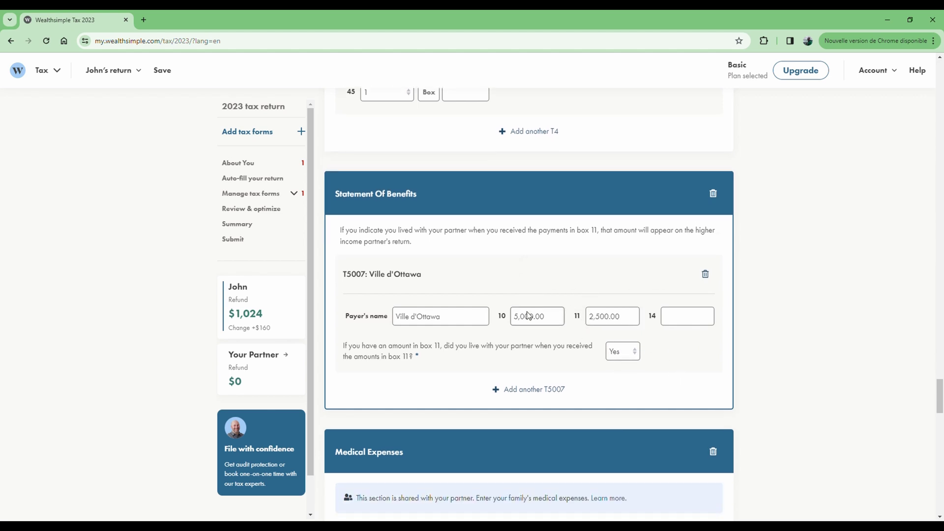
pyautogui.scroll(-5, 528, 315)
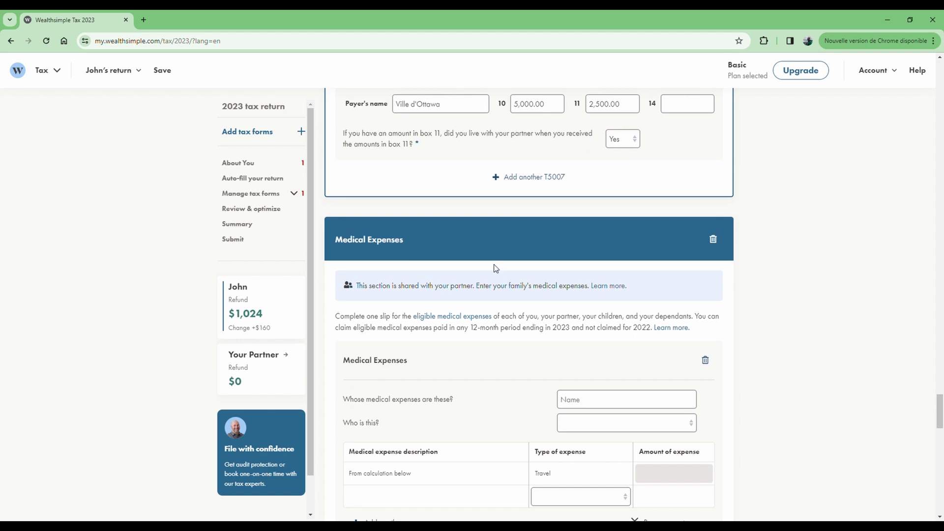
pyautogui.scroll(4, 509, 277)
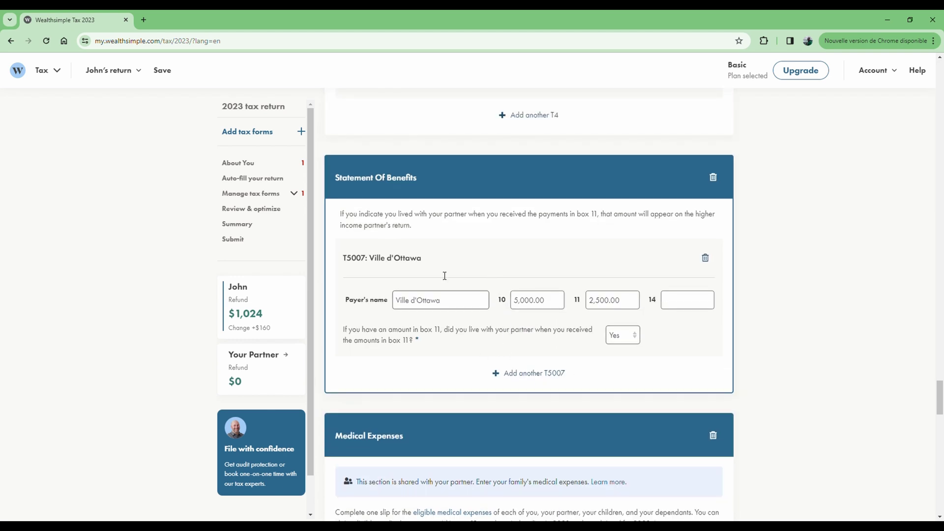
pyautogui.scroll(12, 469, 275)
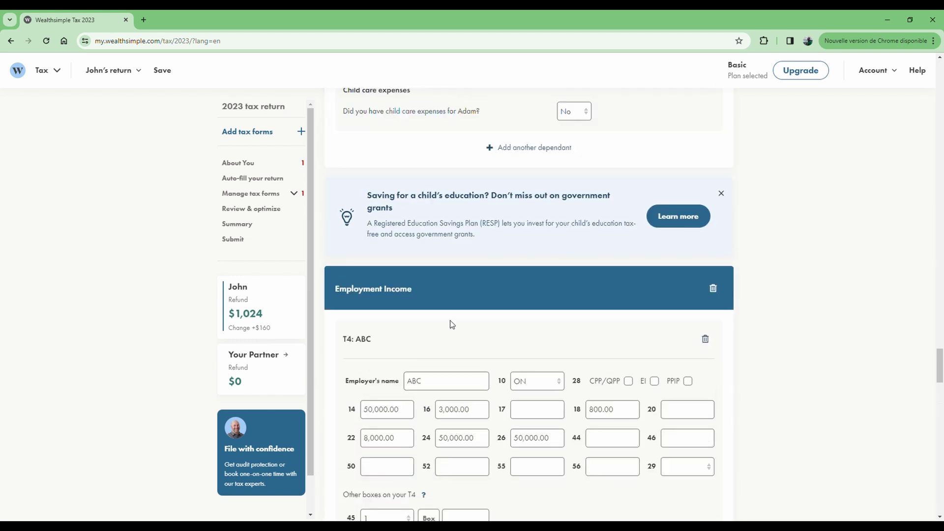
pyautogui.scroll(-15, 454, 314)
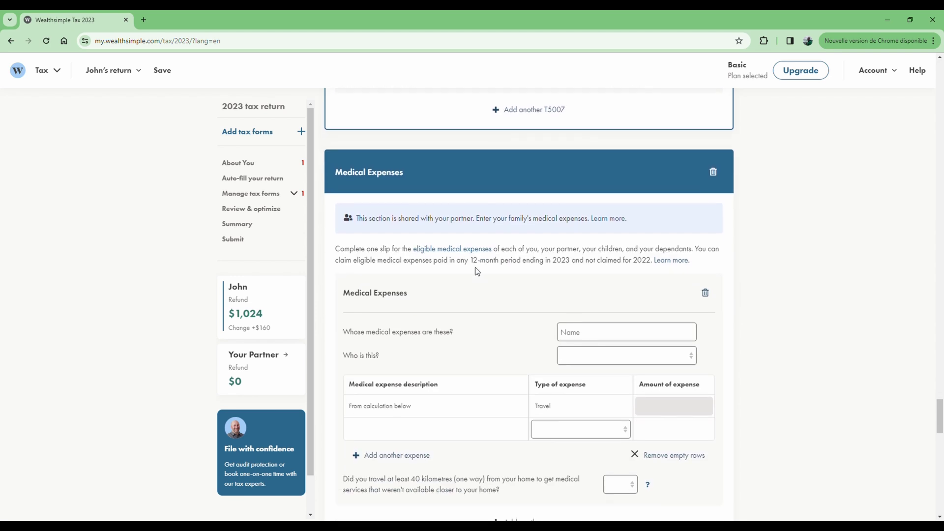
pyautogui.scroll(-2, 477, 271)
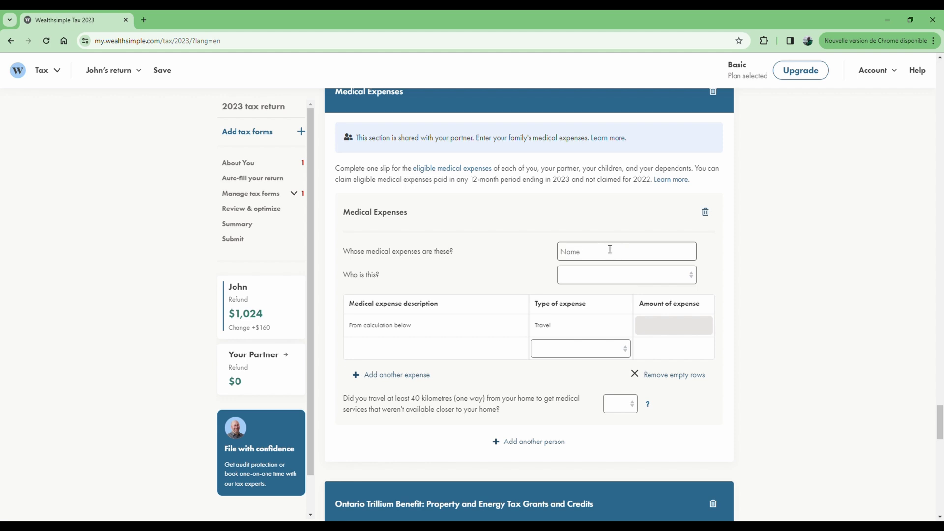
pyautogui.click(590, 254)
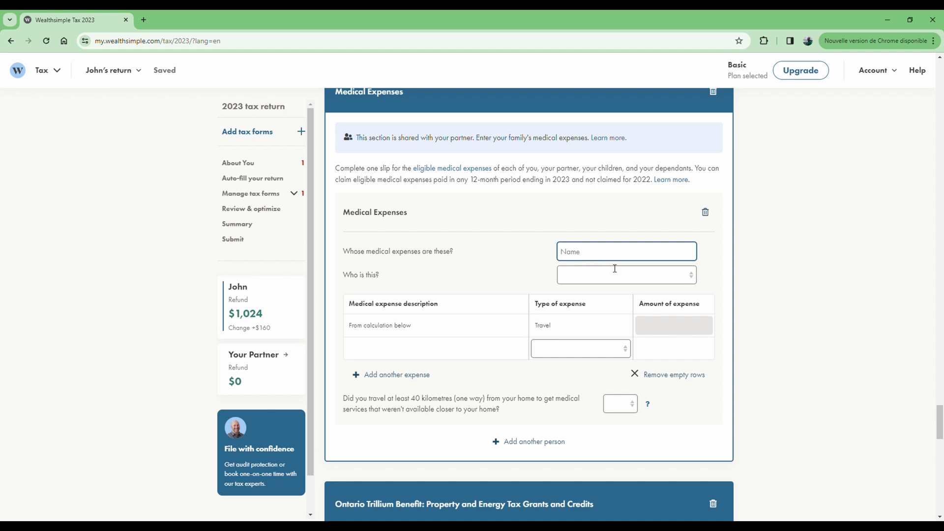
pyautogui.click(629, 279)
pyautogui.click(596, 300)
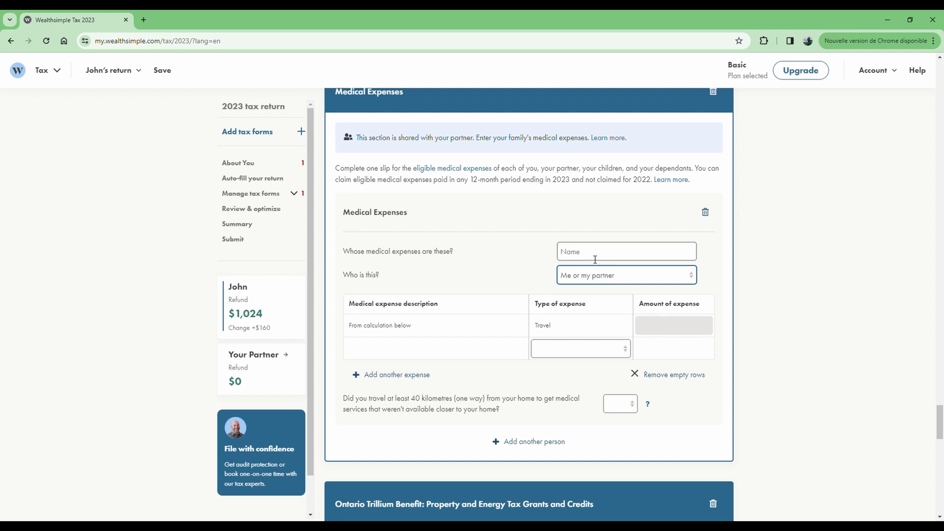
# Type 'Medications' into the whose-expenses field and commit it
pyautogui.click(596, 253)
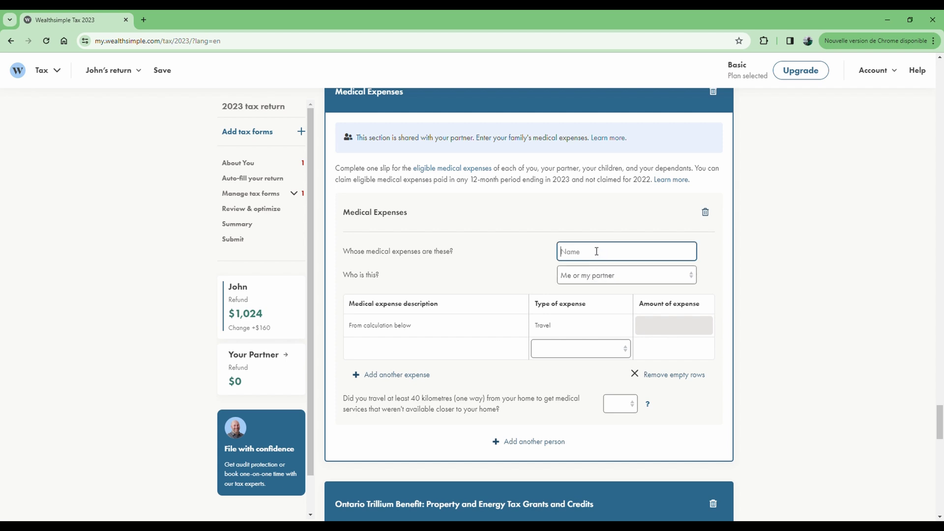
pyautogui.write('Medications')
pyautogui.click(520, 244)
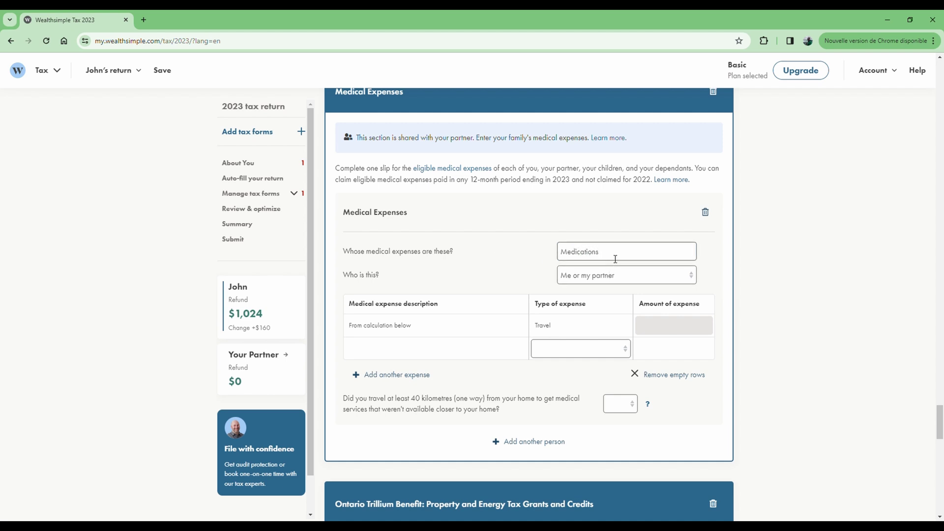
# Add a new Regular medical expense described as 'Medication' with an amount of 150
pyautogui.scroll(-1, 526, 270)
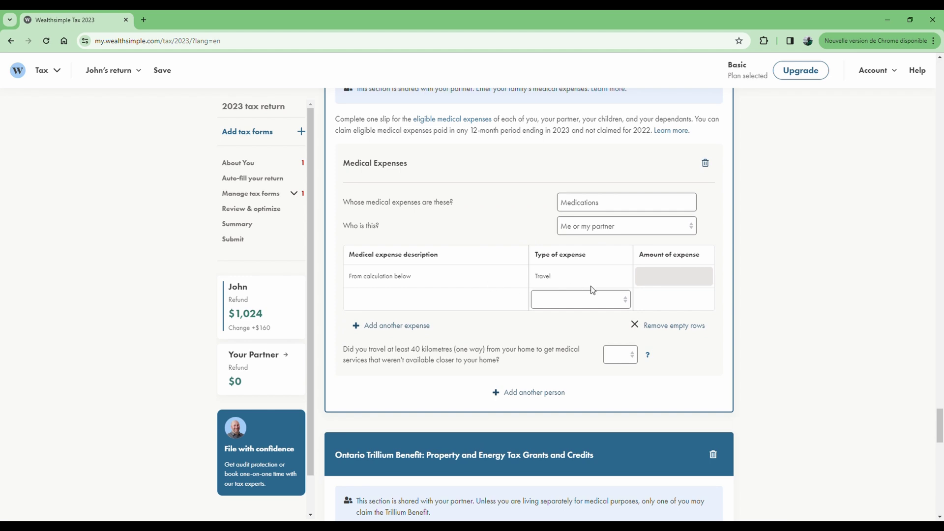
pyautogui.click(469, 304)
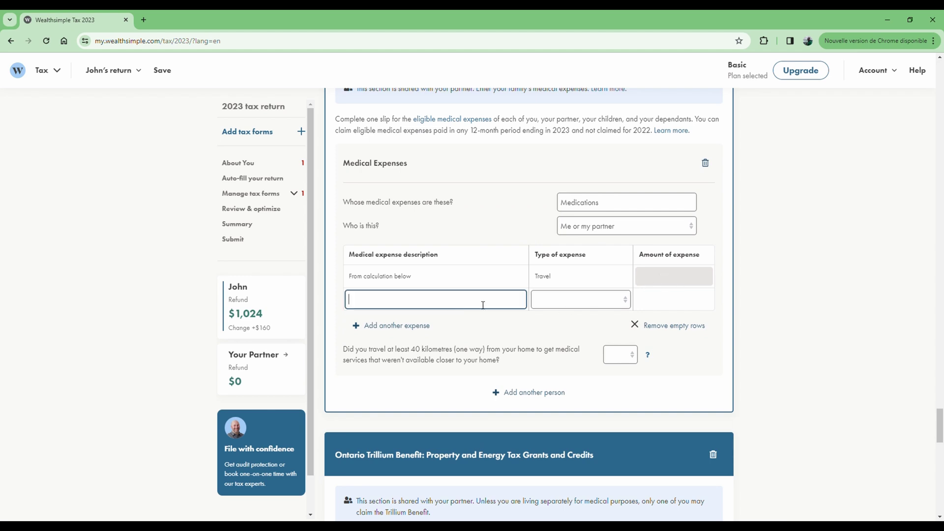
pyautogui.click(565, 301)
pyautogui.click(568, 326)
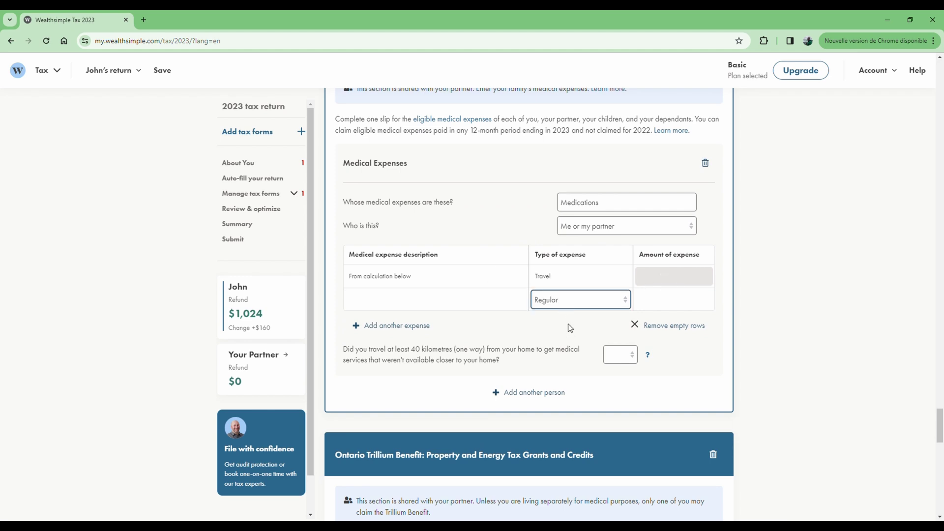
pyautogui.click(666, 303)
pyautogui.write('150')
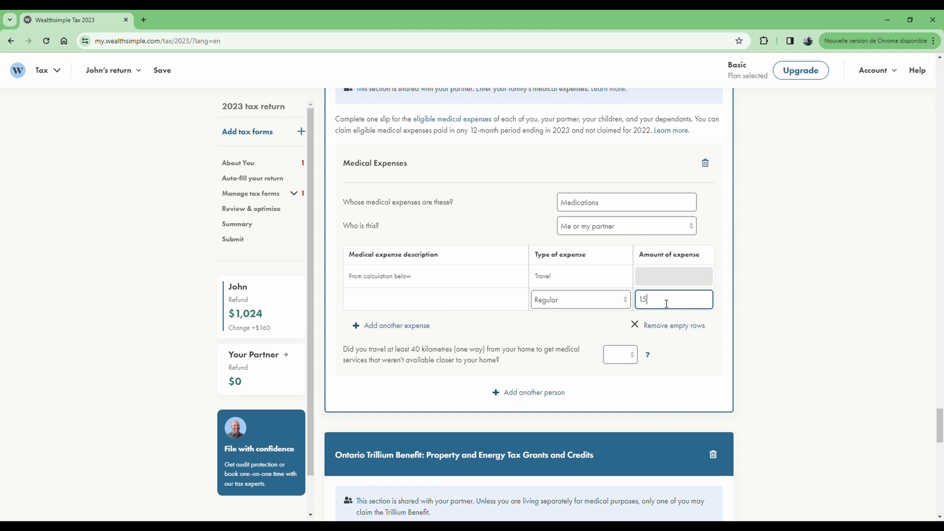
pyautogui.click(403, 305)
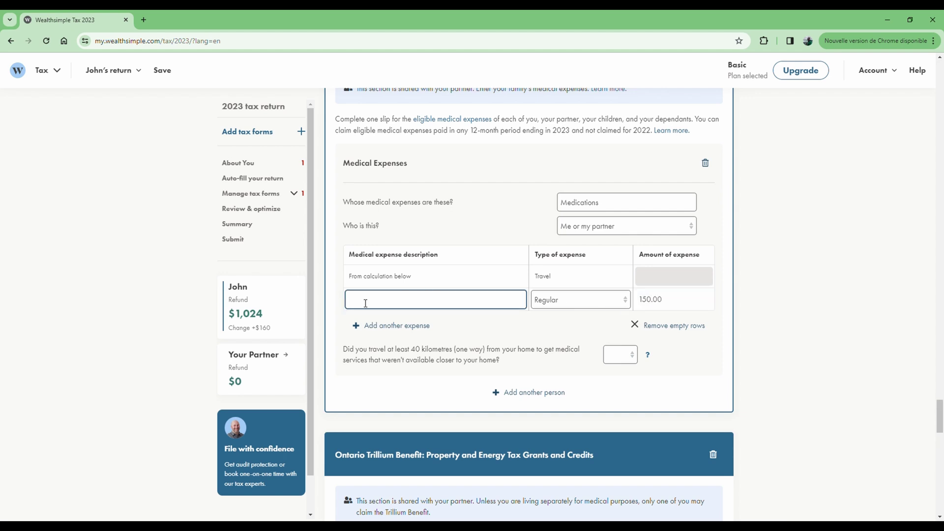
pyautogui.write('Medication')
pyautogui.click(525, 322)
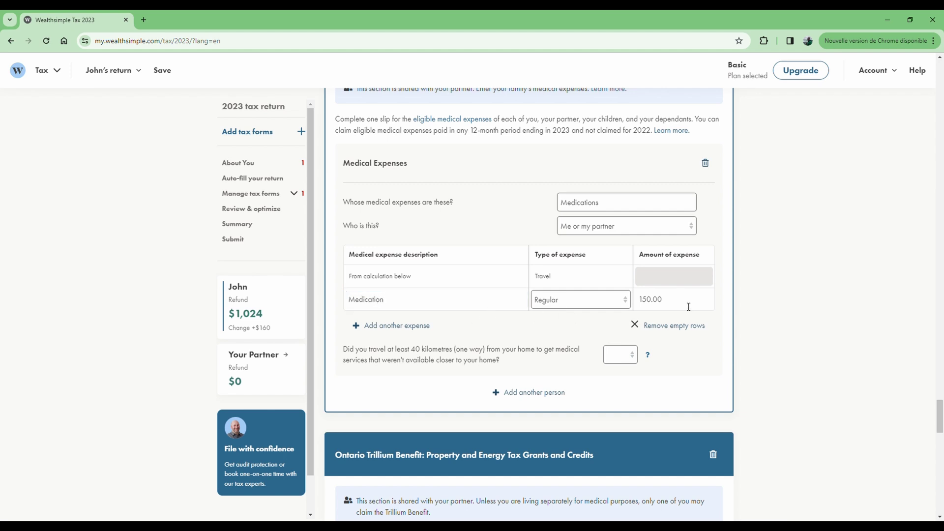
# Confirm the 150.00 amount and answer No to the 40-kilometre travel question
pyautogui.moveTo(664, 306); pyautogui.dragTo(639, 305)
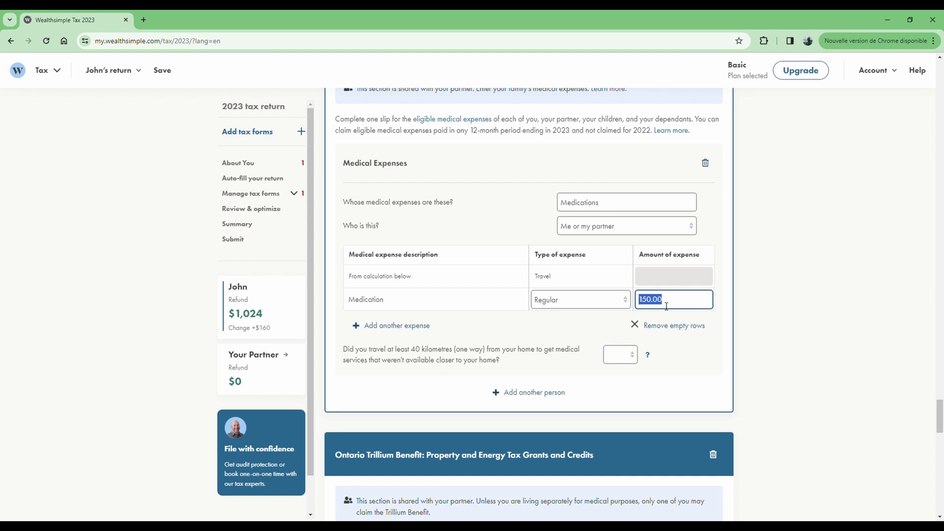
pyautogui.click(687, 395)
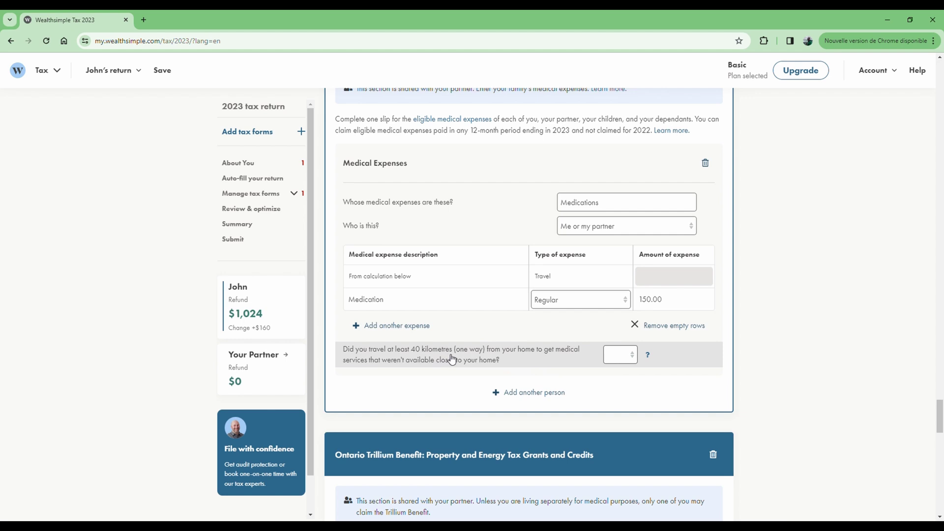
pyautogui.click(628, 360)
pyautogui.click(618, 393)
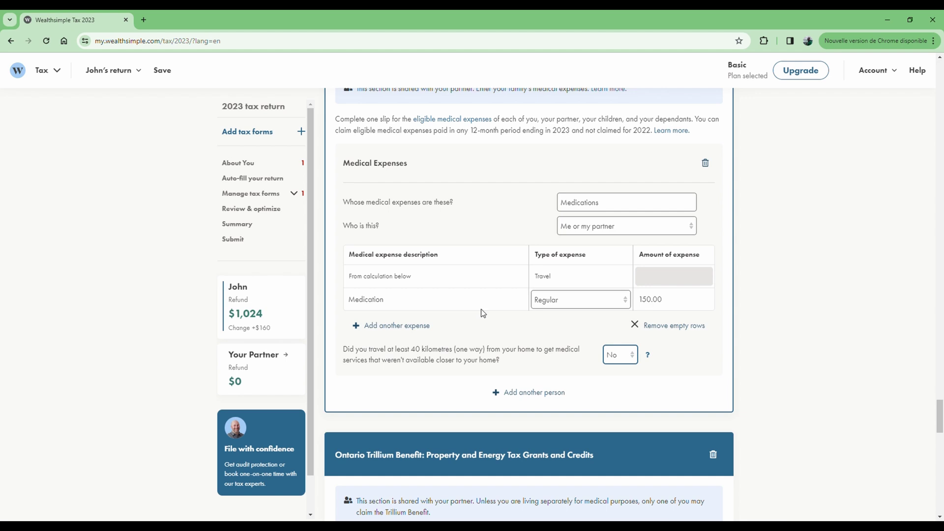
pyautogui.scroll(-3, 483, 315)
pyautogui.scroll(-2, 463, 290)
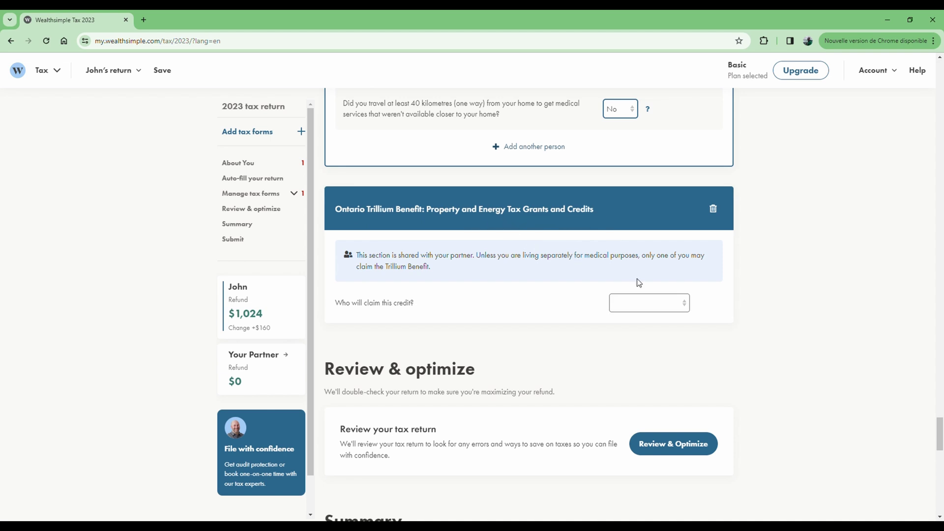
# Set the Trillium claimant to Me, energy and property tax credit Yes, Northern Ontario energy credit No
pyautogui.click(652, 302)
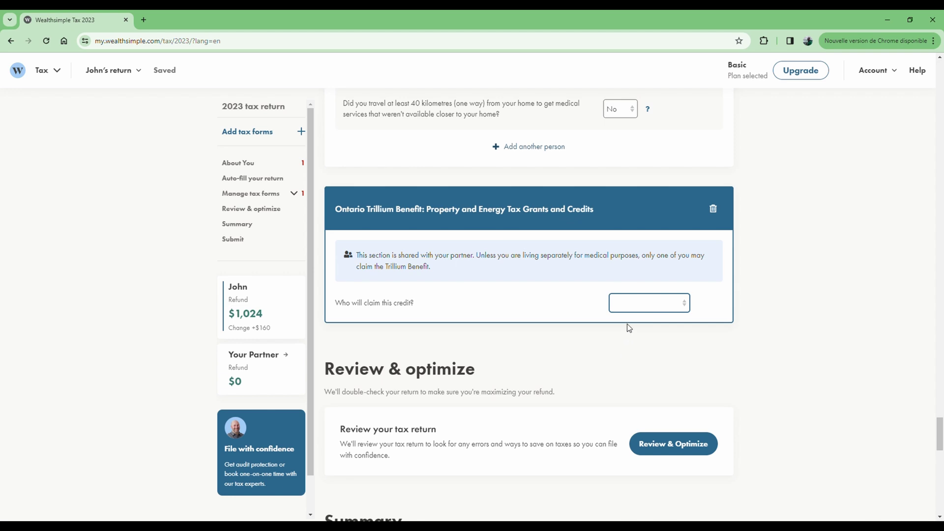
pyautogui.press('Down')
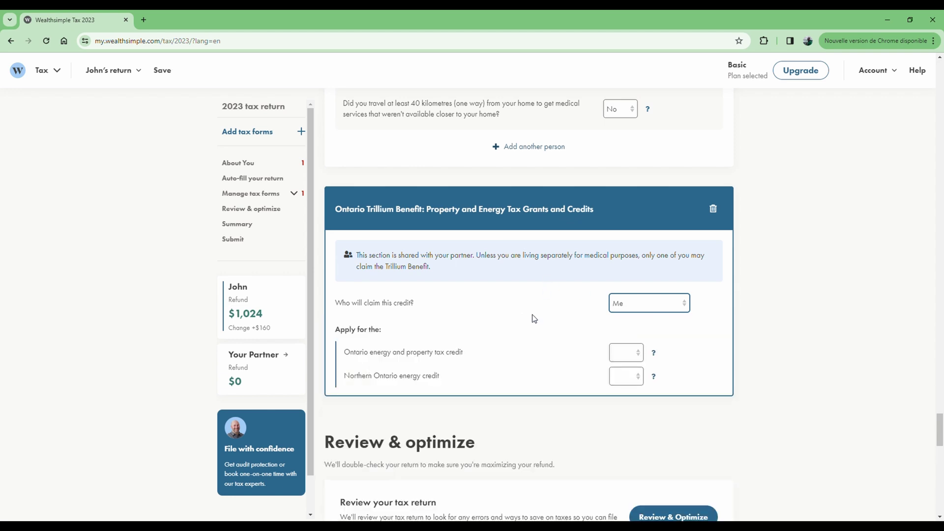
pyautogui.scroll(-1, 531, 318)
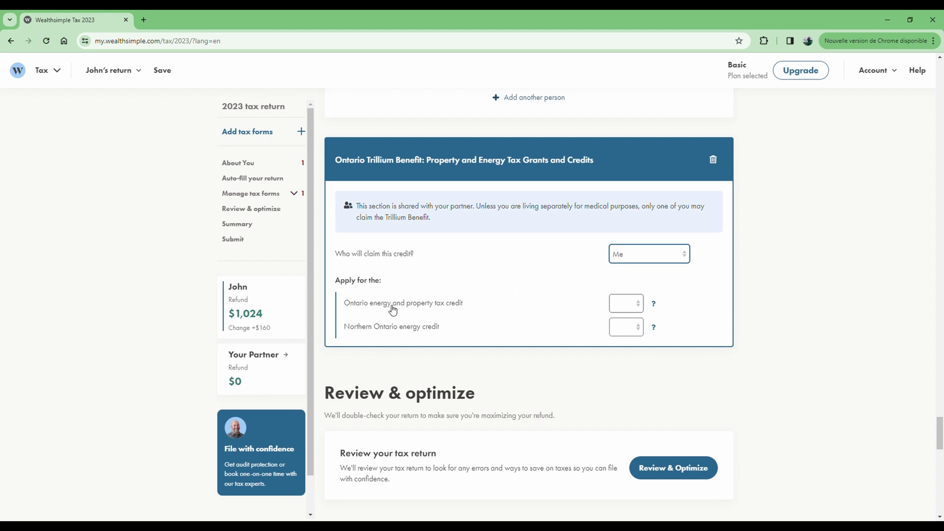
pyautogui.click(635, 307)
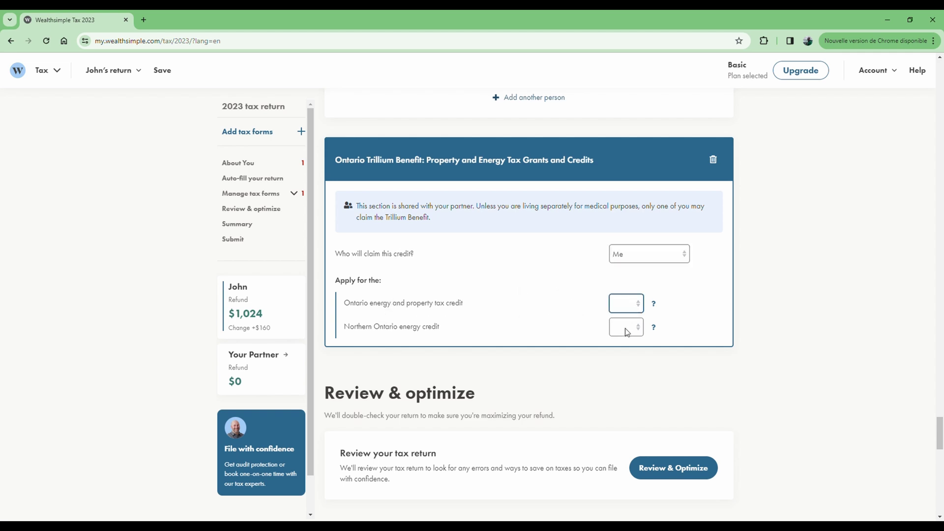
pyautogui.press('Down')
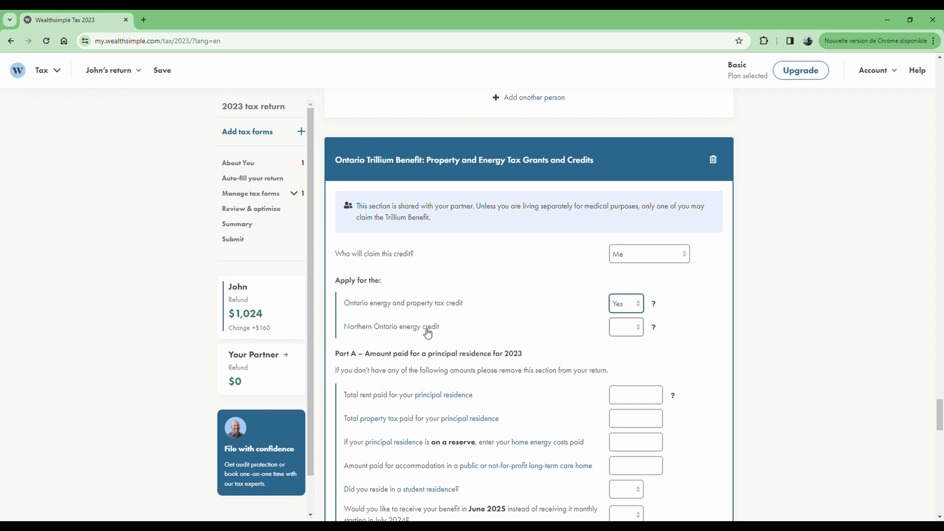
pyautogui.click(629, 339)
pyautogui.press('n')
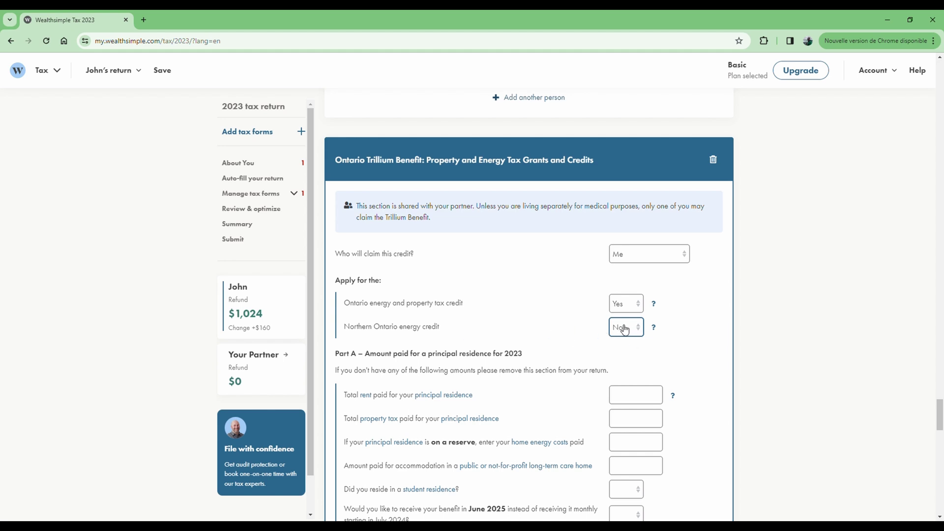
# Enter 12,000.00 as the total rent paid for the principal residence
pyautogui.scroll(-2, 565, 323)
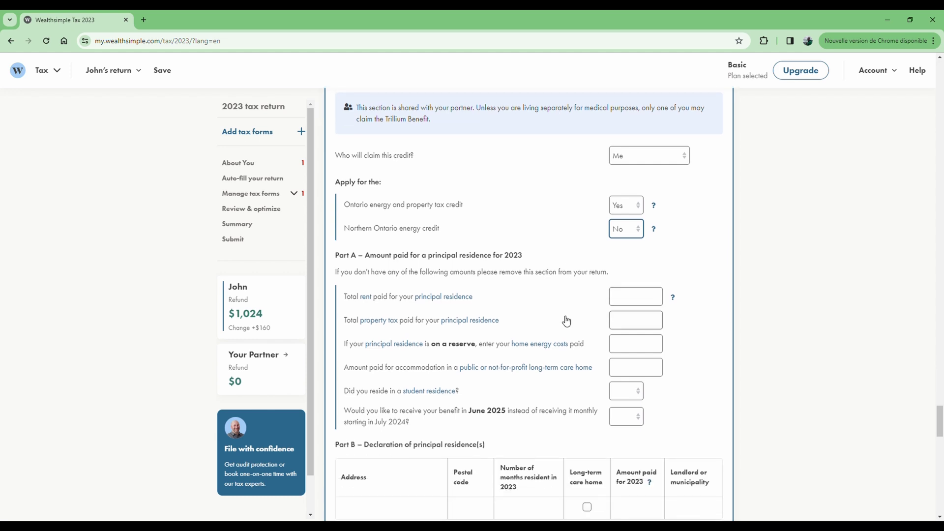
pyautogui.scroll(-1, 557, 311)
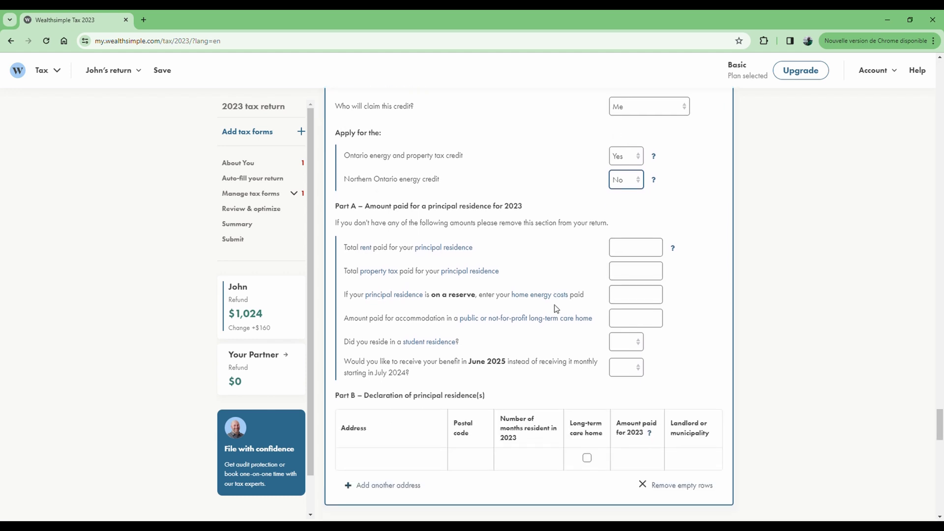
pyautogui.click(640, 253)
pyautogui.write('120000')
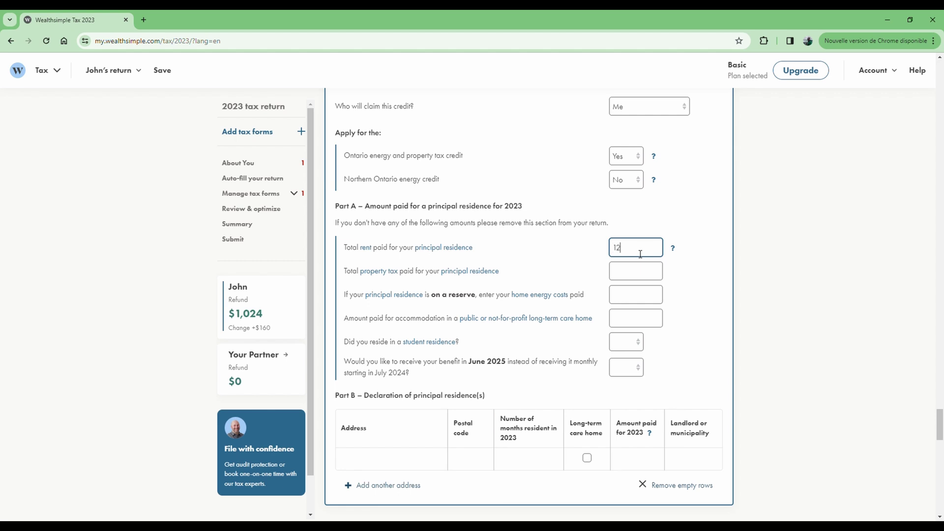
pyautogui.click(545, 242)
pyautogui.click(645, 253)
pyautogui.click(631, 277)
pyautogui.click(646, 248)
# Skip past the property tax, home energy and long-term care amounts and answer No to student residence
pyautogui.click(629, 278)
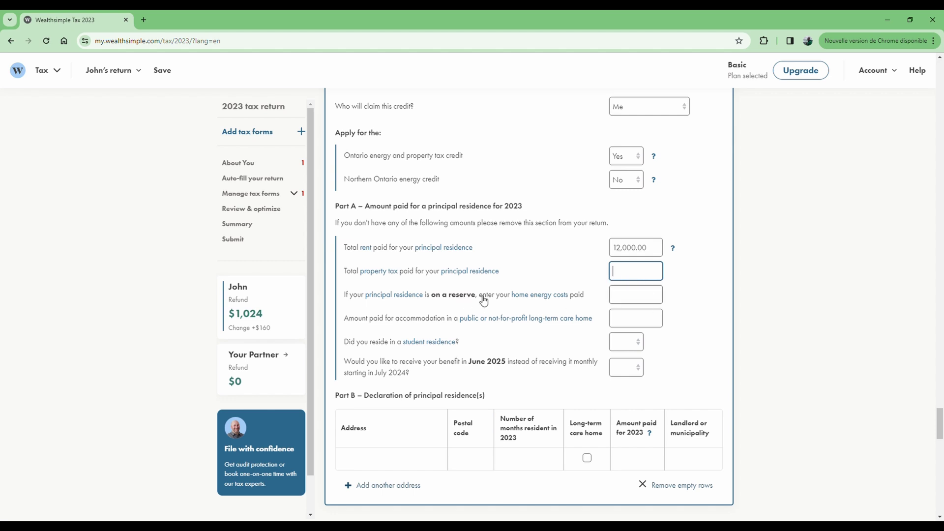
pyautogui.click(628, 299)
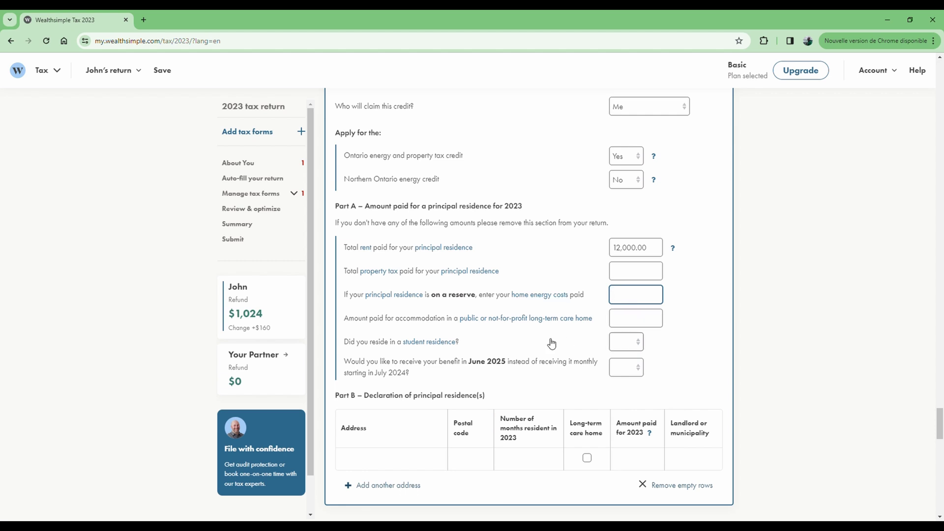
pyautogui.click(636, 320)
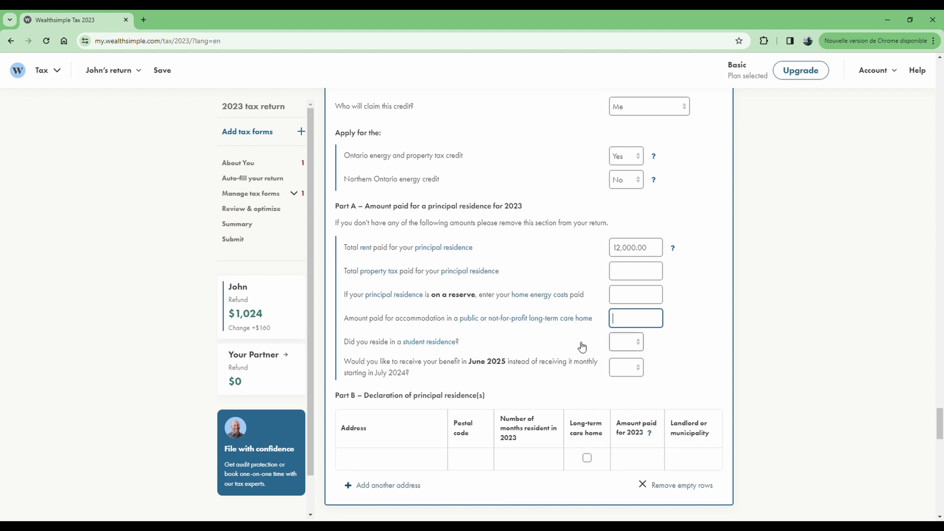
pyautogui.press('Tab')
pyautogui.press('n')
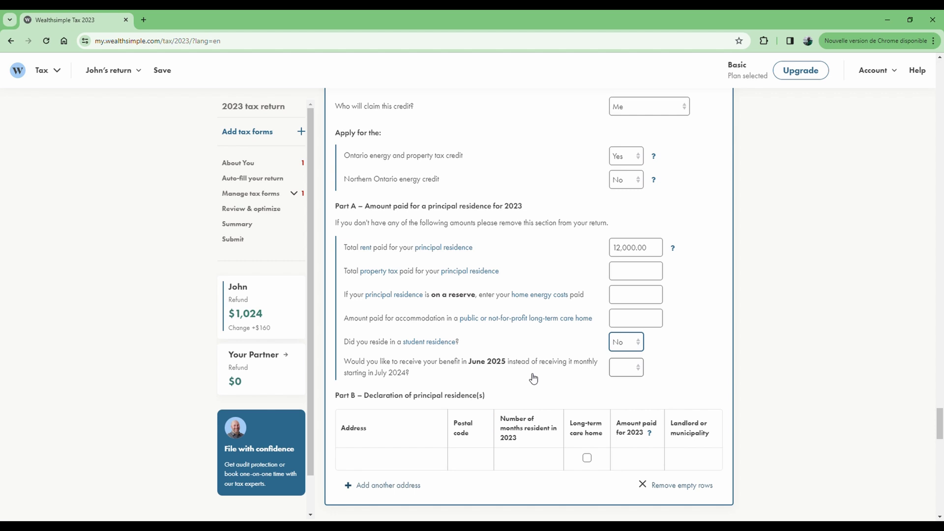
# Answer No to receiving the Trillium benefit as a single June 2025 payment
pyautogui.click(639, 370)
pyautogui.click(625, 401)
pyautogui.click(619, 369)
pyautogui.click(623, 391)
pyautogui.click(631, 370)
pyautogui.click(634, 407)
# Move down to Part B and select the residence address cell
pyautogui.scroll(-1, 545, 381)
pyautogui.scroll(-1, 545, 381)
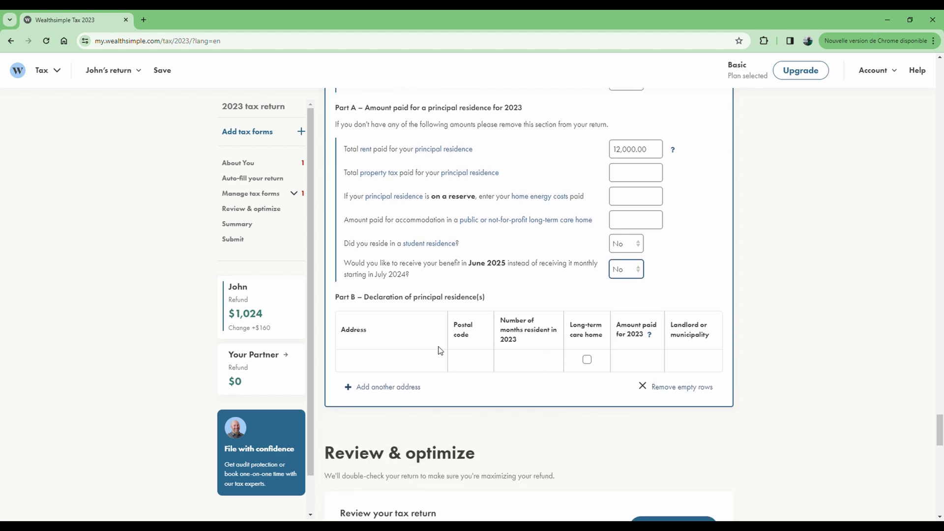
pyautogui.click(381, 361)
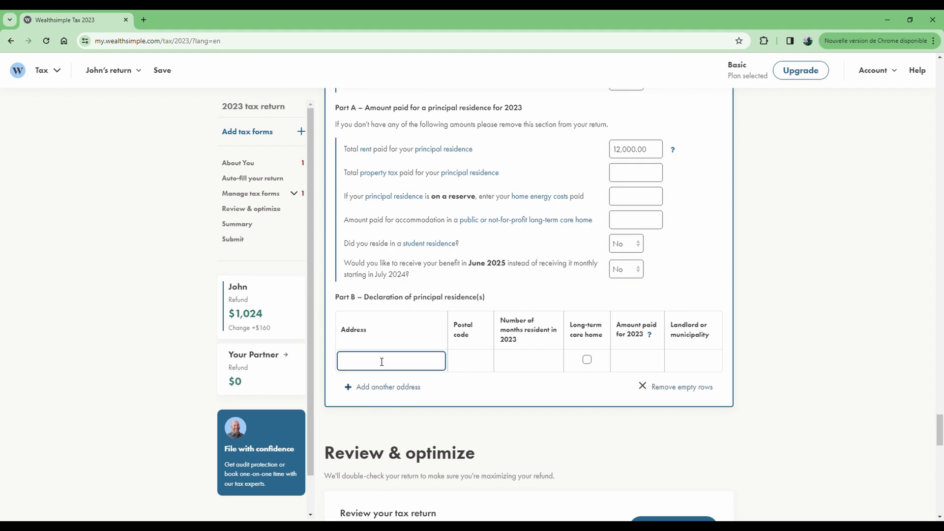
pyautogui.scroll(20, 573, 257)
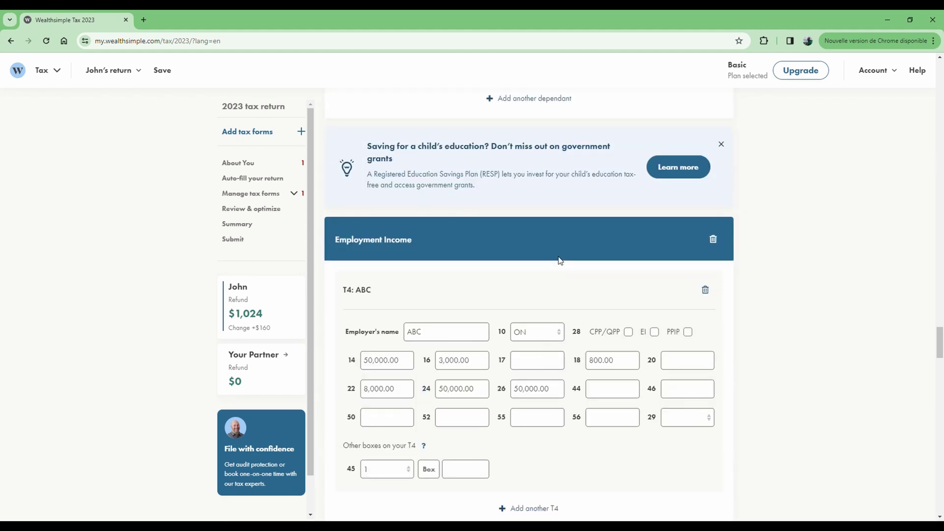
pyautogui.scroll(15, 560, 260)
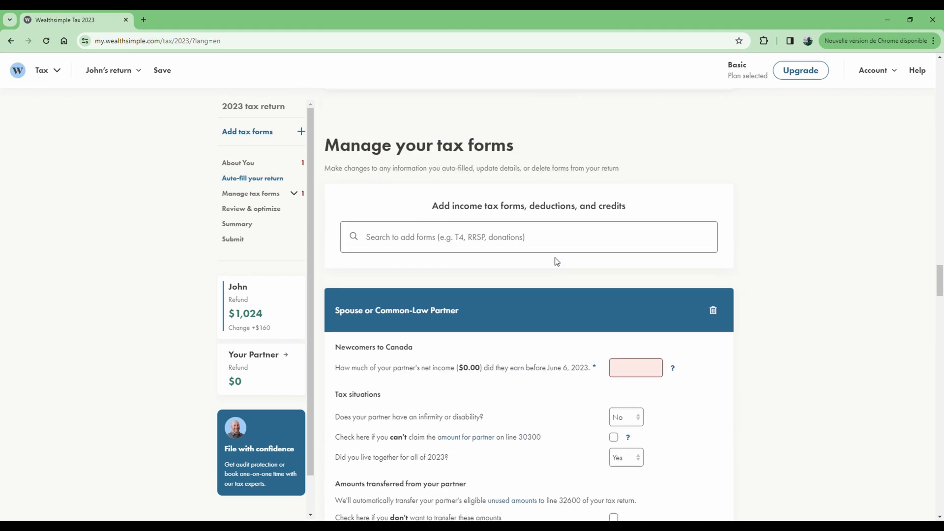
pyautogui.scroll(-5, 556, 261)
pyautogui.scroll(7, 507, 221)
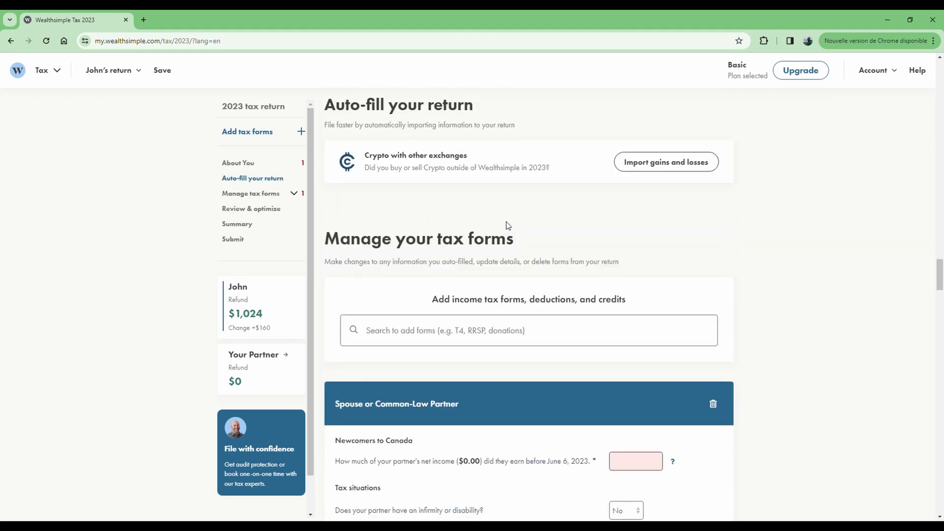
pyautogui.scroll(15, 506, 226)
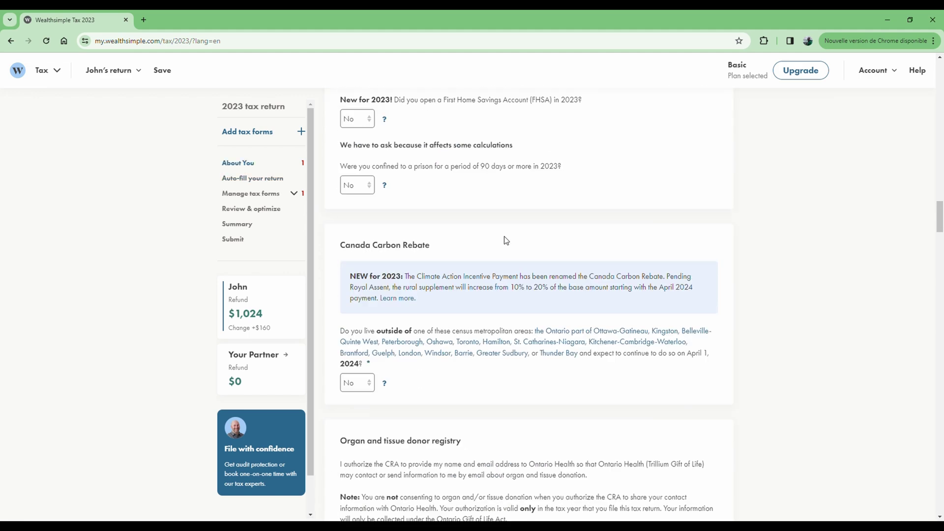
pyautogui.scroll(15, 506, 240)
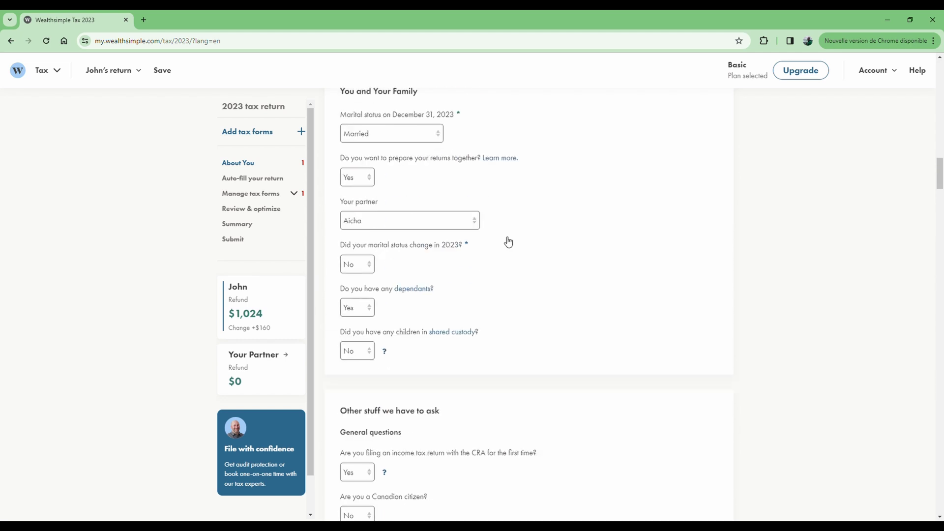
pyautogui.scroll(15, 508, 241)
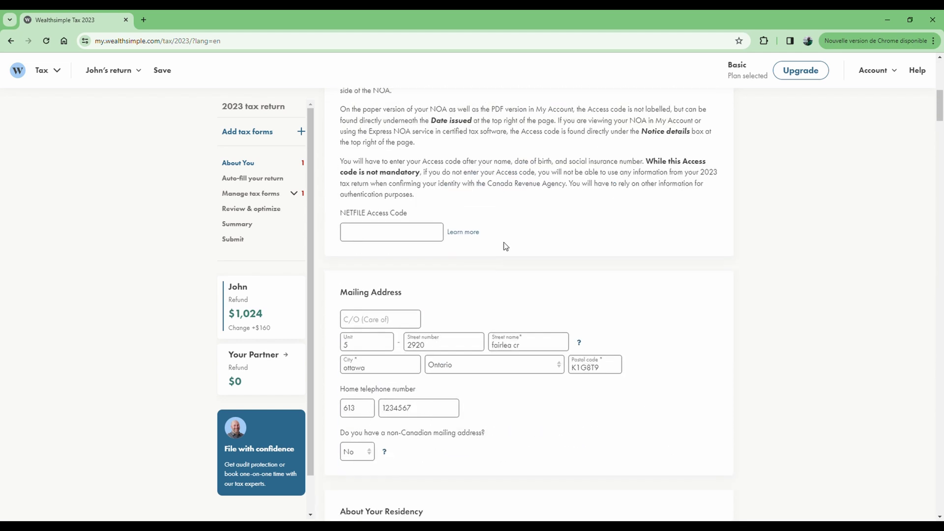
pyautogui.scroll(-10, 498, 253)
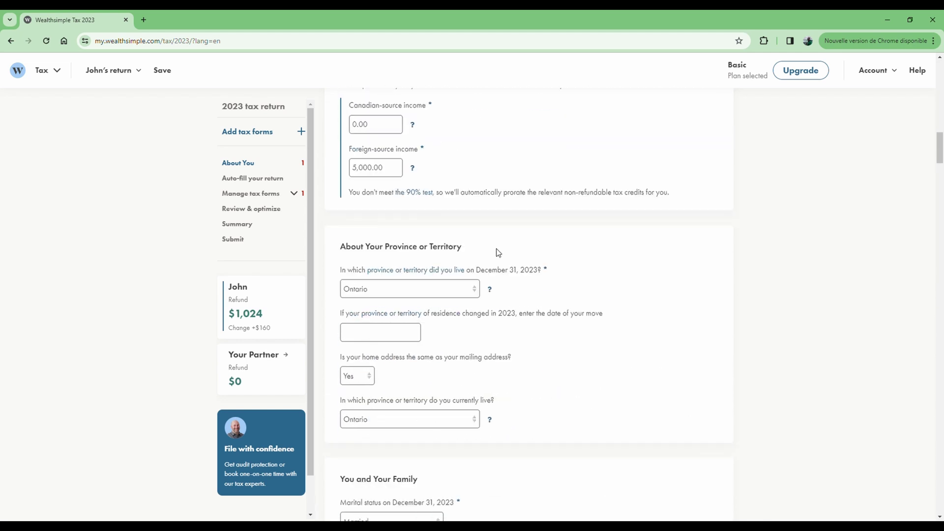
pyautogui.scroll(1, 497, 250)
pyautogui.scroll(-15, 497, 249)
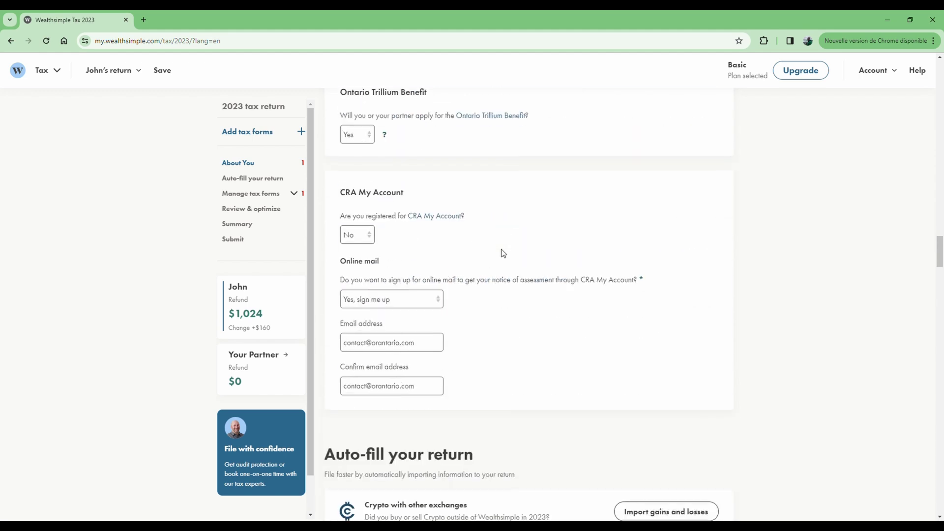
pyautogui.scroll(-20, 502, 253)
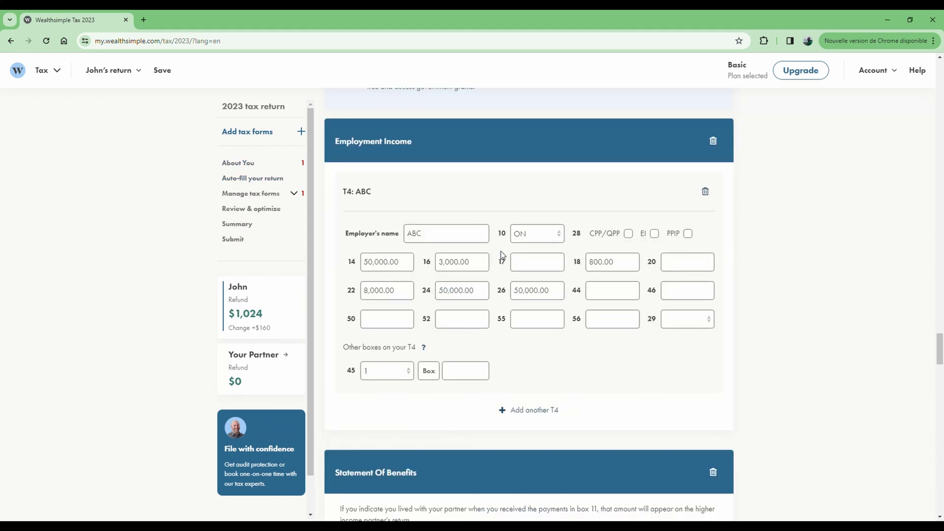
pyautogui.scroll(-20, 502, 255)
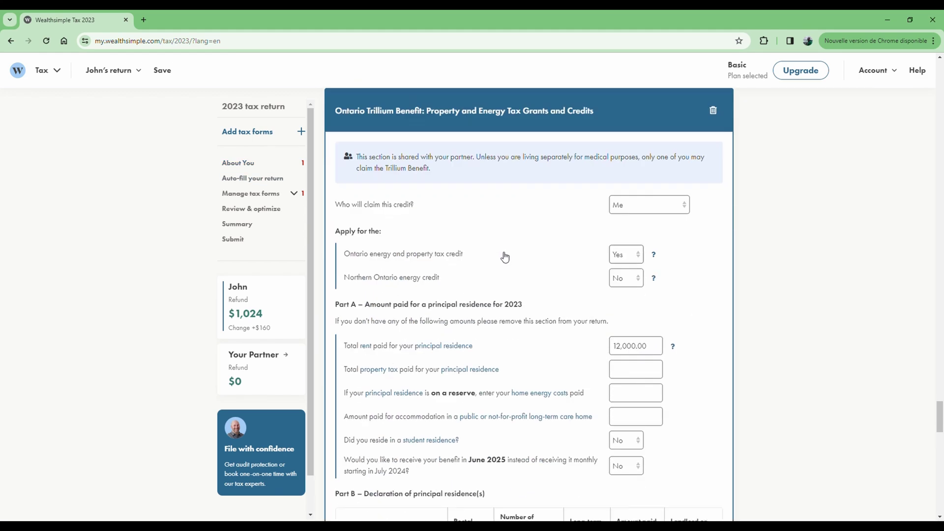
pyautogui.scroll(-8, 501, 255)
pyautogui.scroll(3, 484, 232)
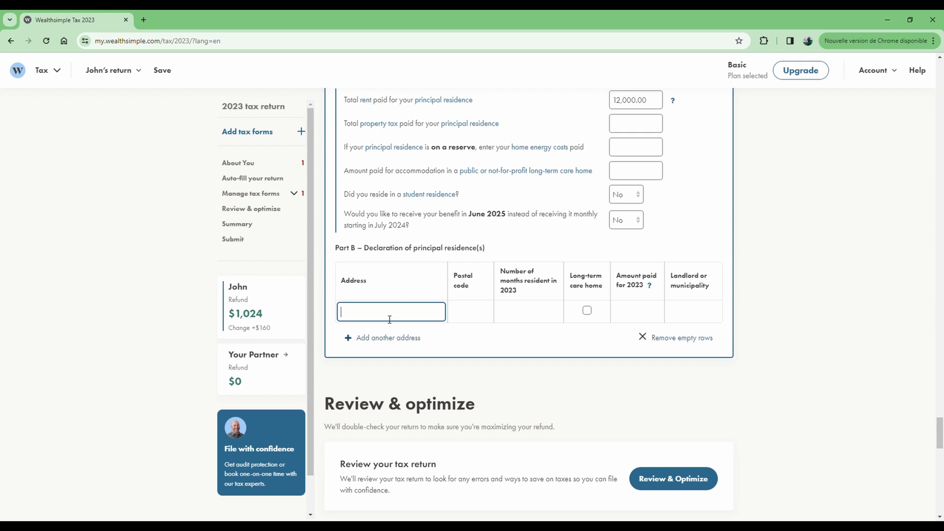
# Enter the principal residence's street address and postal code in Part B
pyautogui.click(483, 314)
pyautogui.write('K')
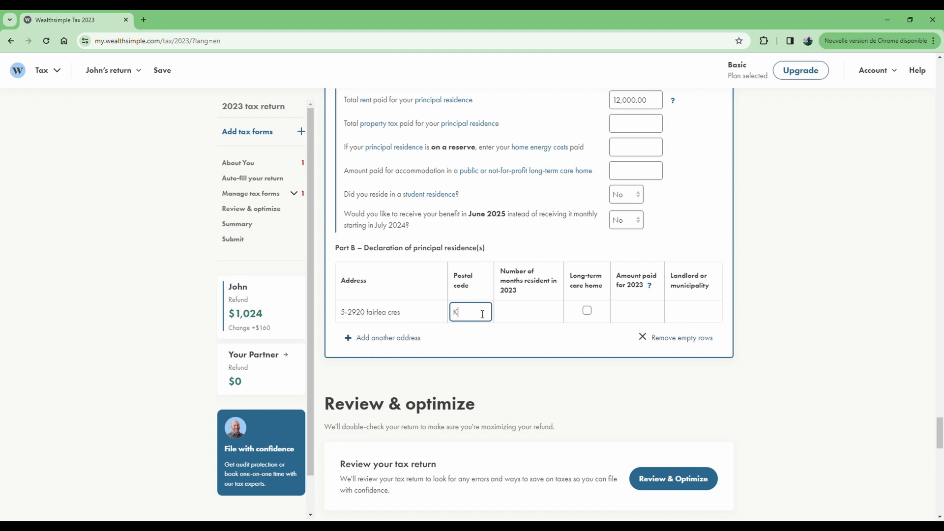
pyautogui.write('1G-8T9')
# Record 6 months resident, 12,000.00 paid, and LANDLORD as the landlord
pyautogui.click(524, 318)
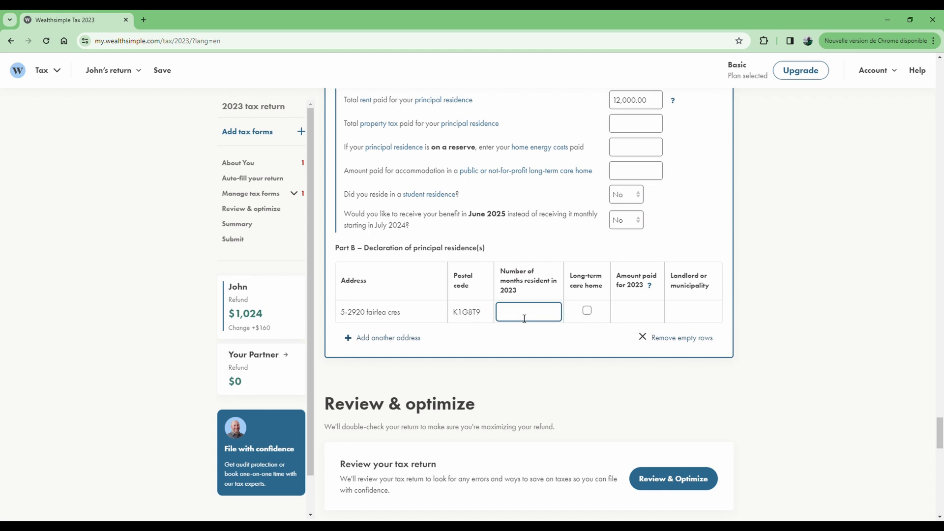
pyautogui.write('6')
pyautogui.click(644, 311)
pyautogui.write('1')
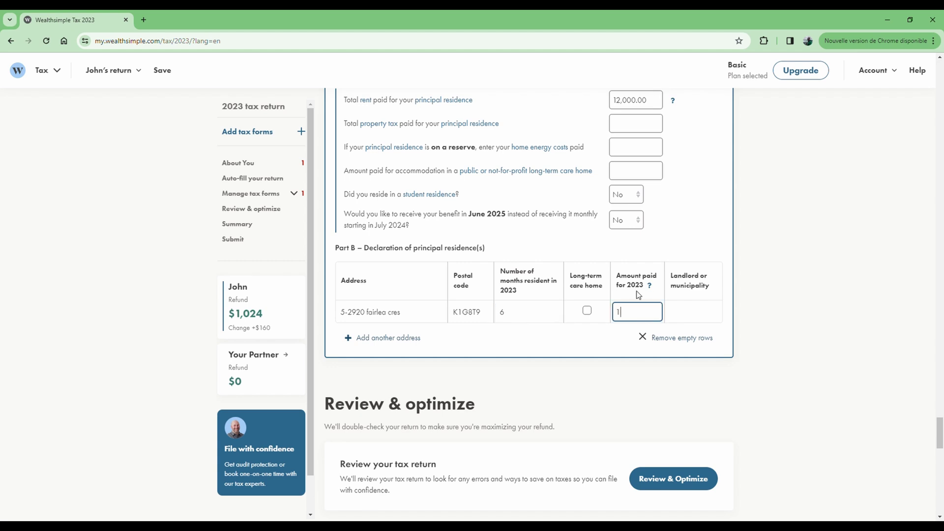
pyautogui.write('2,000')
pyautogui.click(690, 314)
pyautogui.write('LANDLORD')
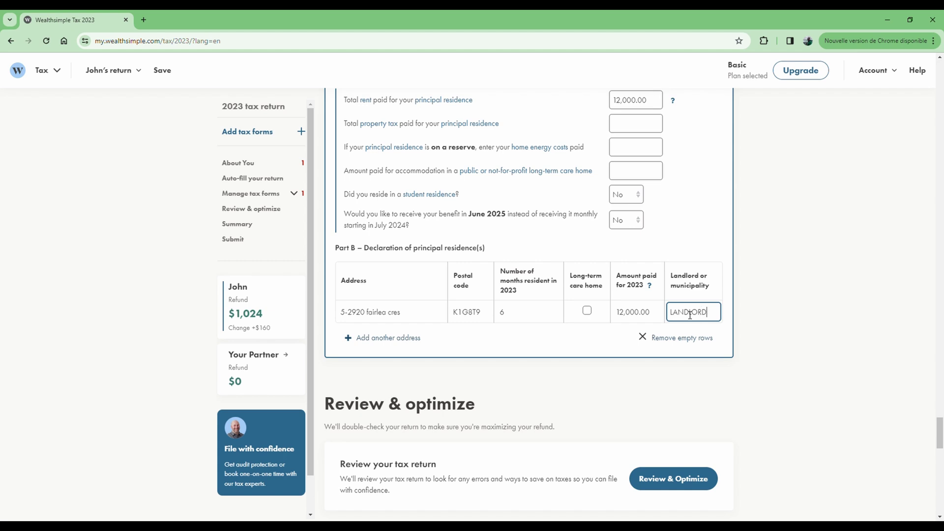
pyautogui.moveTo(652, 316); pyautogui.dragTo(603, 318)
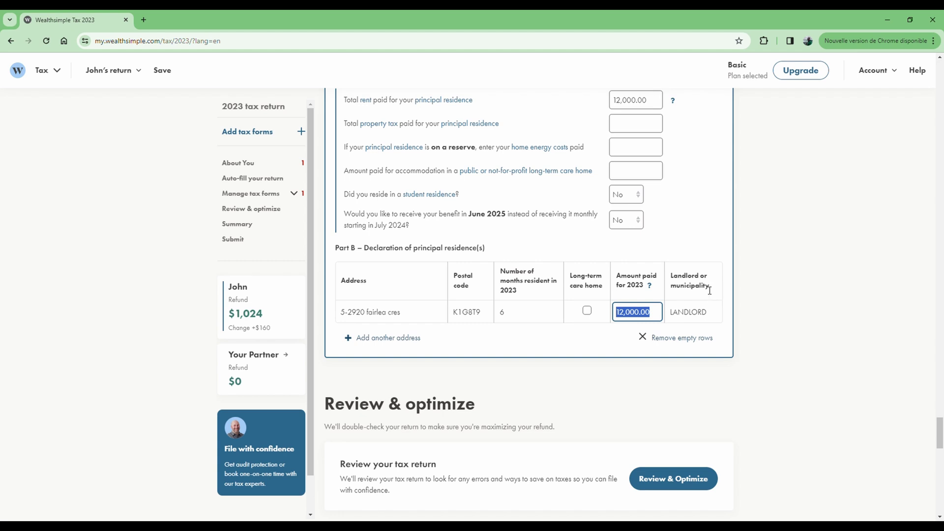
pyautogui.click(713, 316)
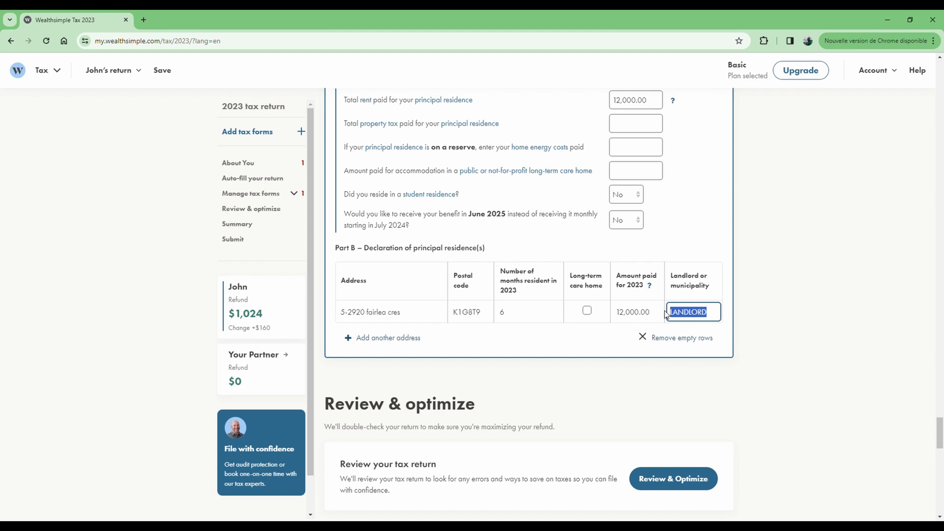
pyautogui.click(534, 353)
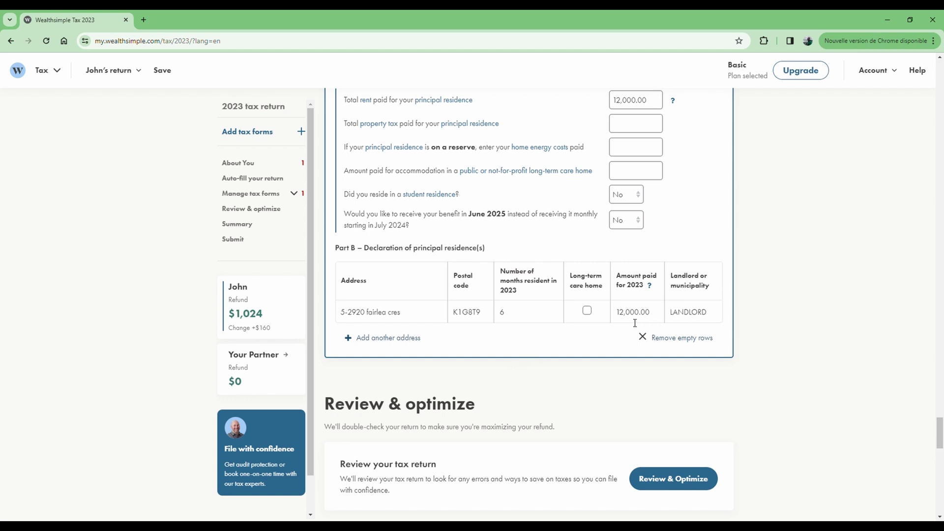
pyautogui.scroll(-1, 563, 371)
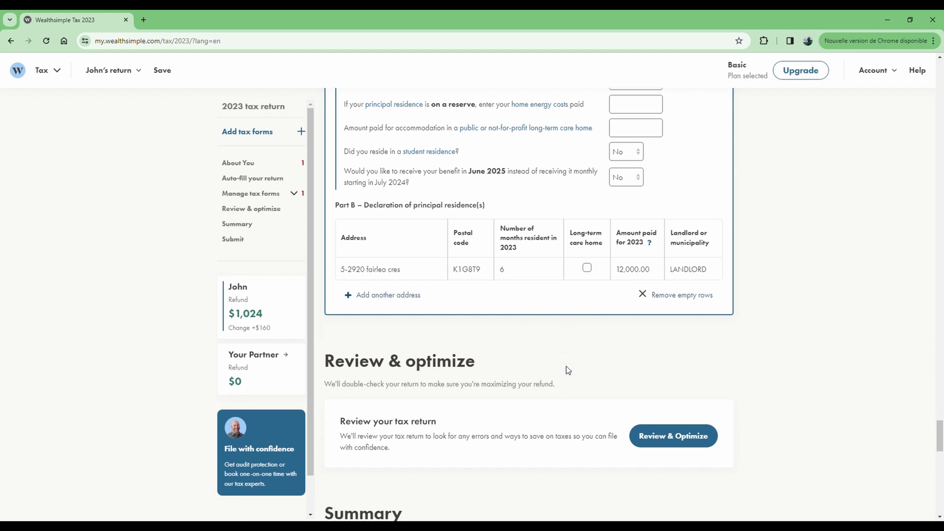
pyautogui.click(377, 293)
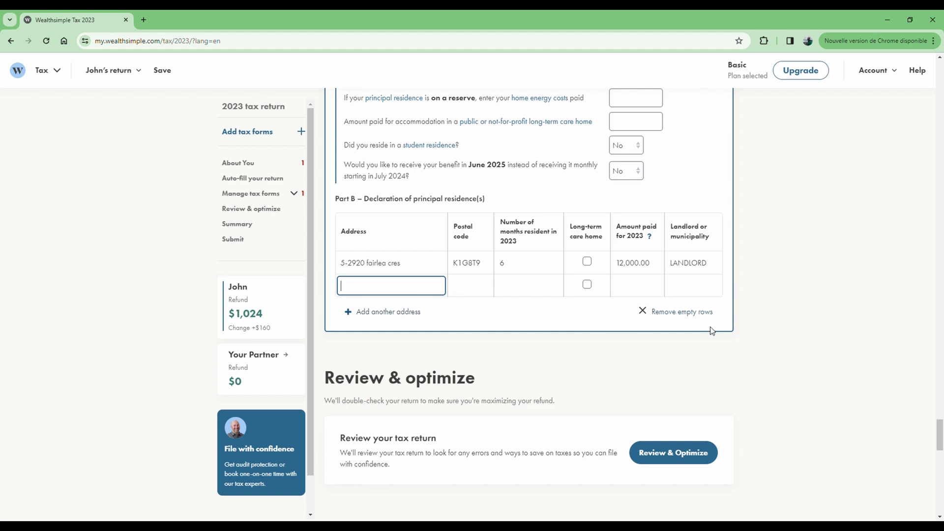
pyautogui.click(683, 313)
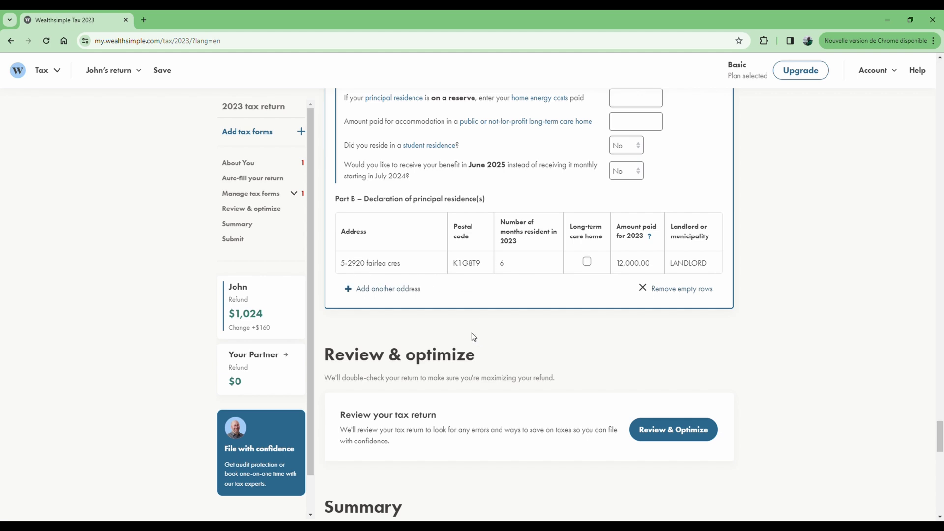
pyautogui.scroll(-1, 578, 338)
pyautogui.scroll(-3, 576, 336)
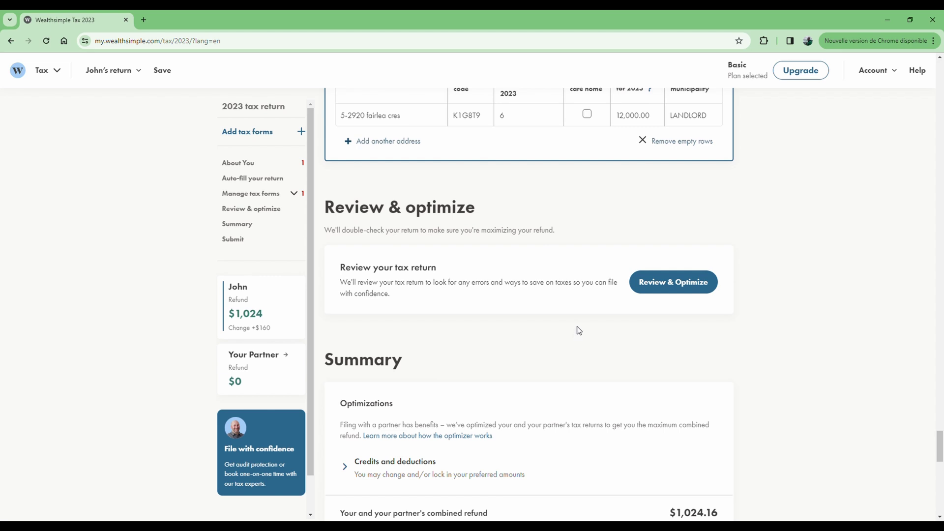
# Run Review & Optimize, inspect the first error, then return to the two-error list
pyautogui.scroll(-2, 581, 332)
pyautogui.click(683, 186)
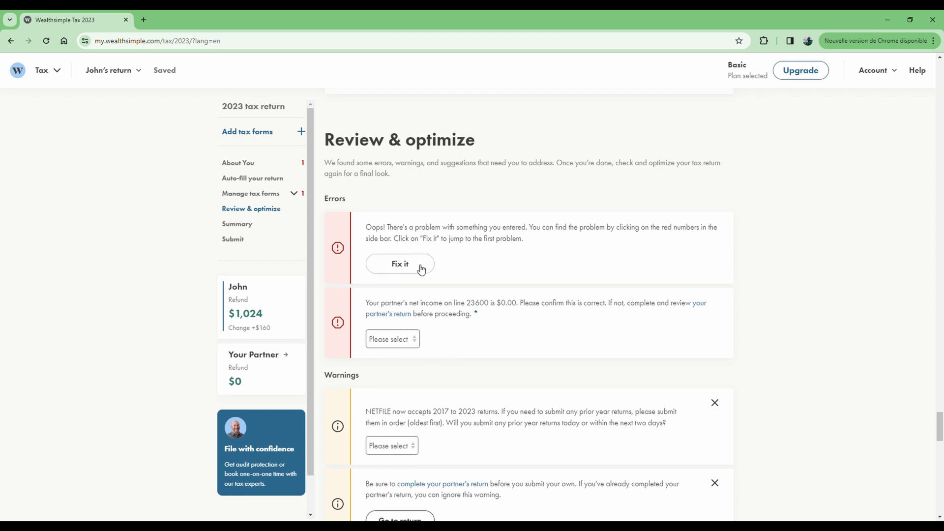
pyautogui.click(402, 265)
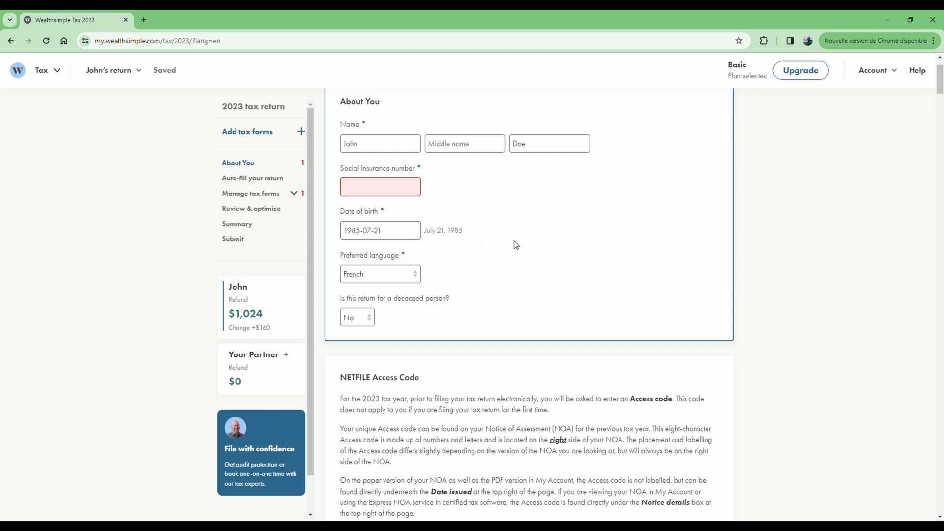
pyautogui.click(262, 211)
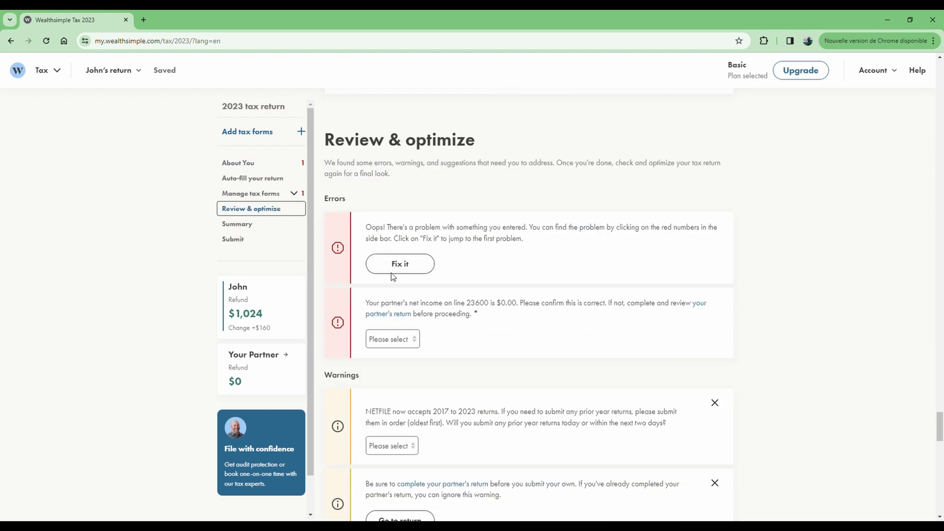
# Highlight the $1,024.16 combined refund and scroll through the benefit amounts to Documents
pyautogui.scroll(-7, 531, 292)
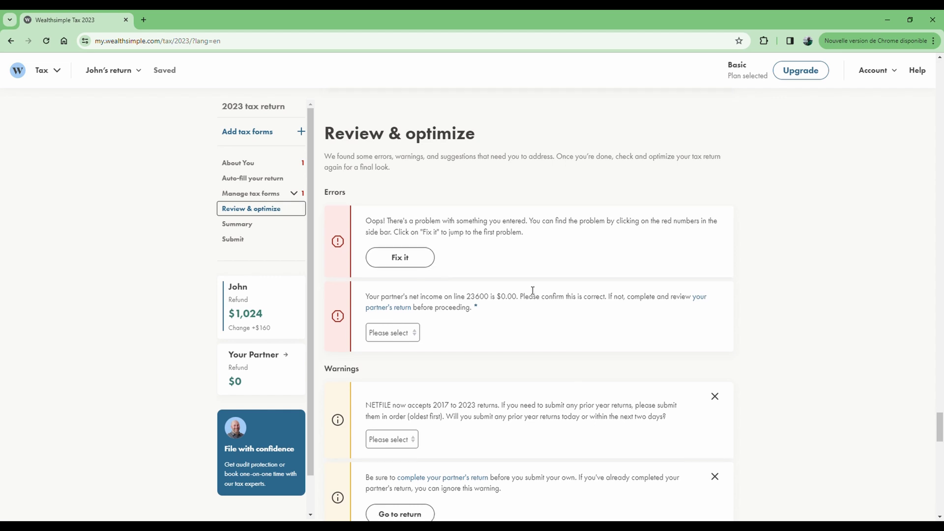
pyautogui.scroll(-5, 531, 291)
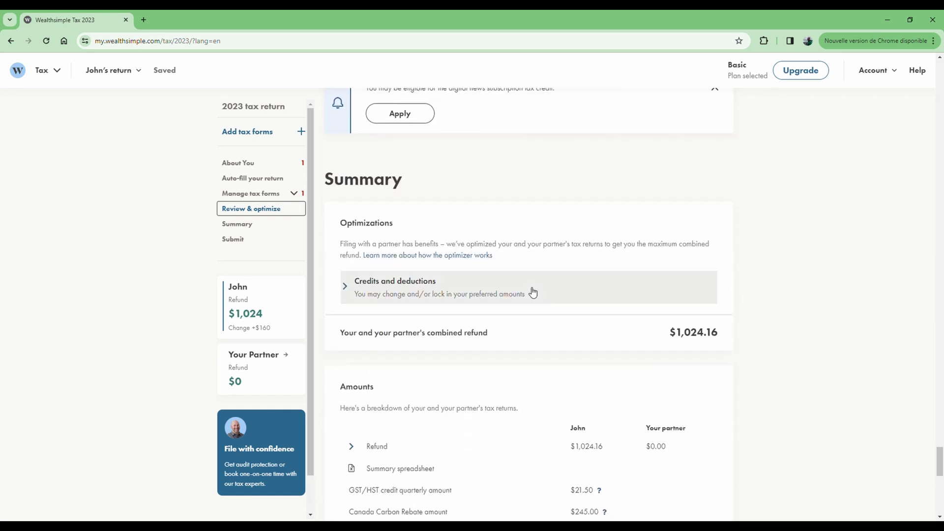
pyautogui.moveTo(673, 311); pyautogui.dragTo(721, 309)
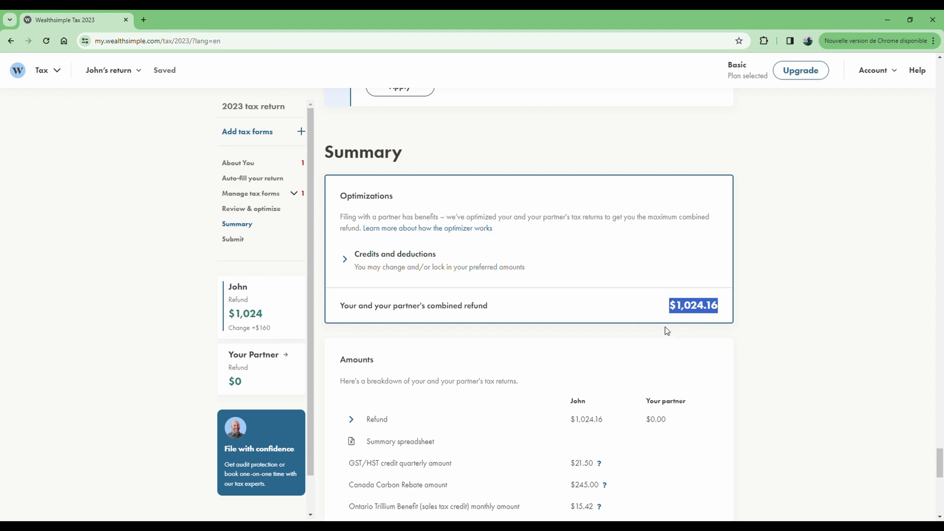
pyautogui.click(685, 321)
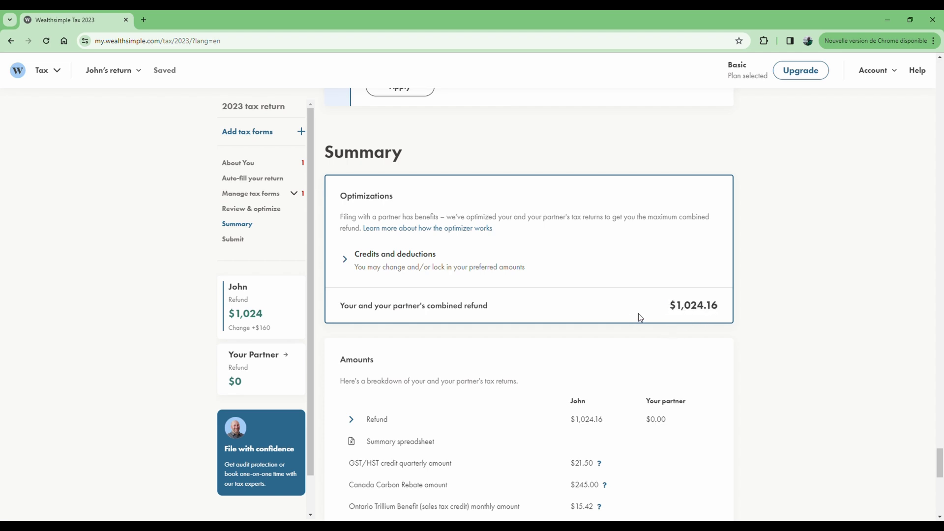
pyautogui.scroll(-2, 585, 304)
pyautogui.scroll(-1, 586, 302)
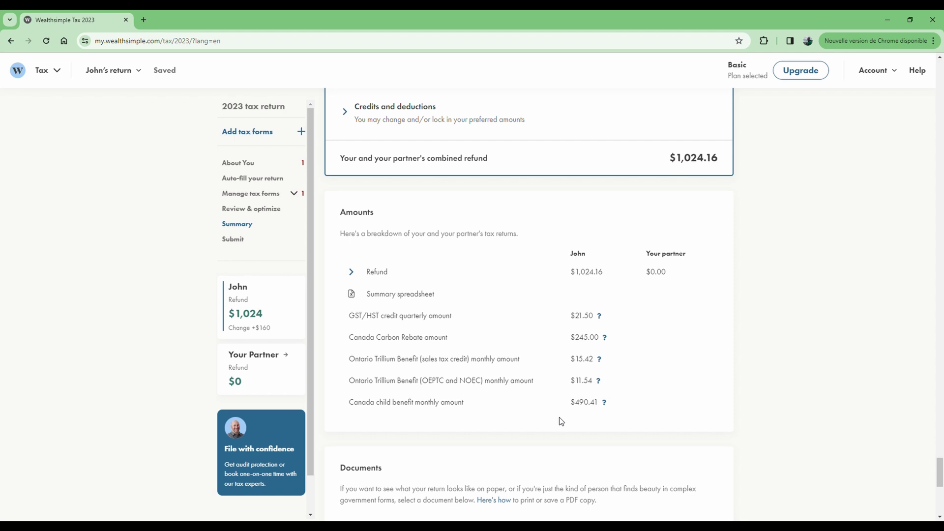
pyautogui.scroll(-8, 514, 369)
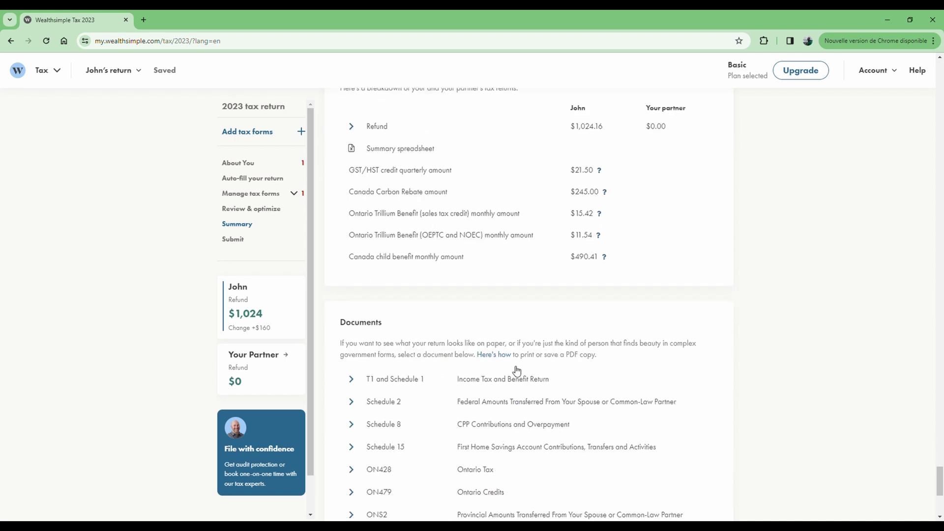
pyautogui.scroll(-1, 514, 353)
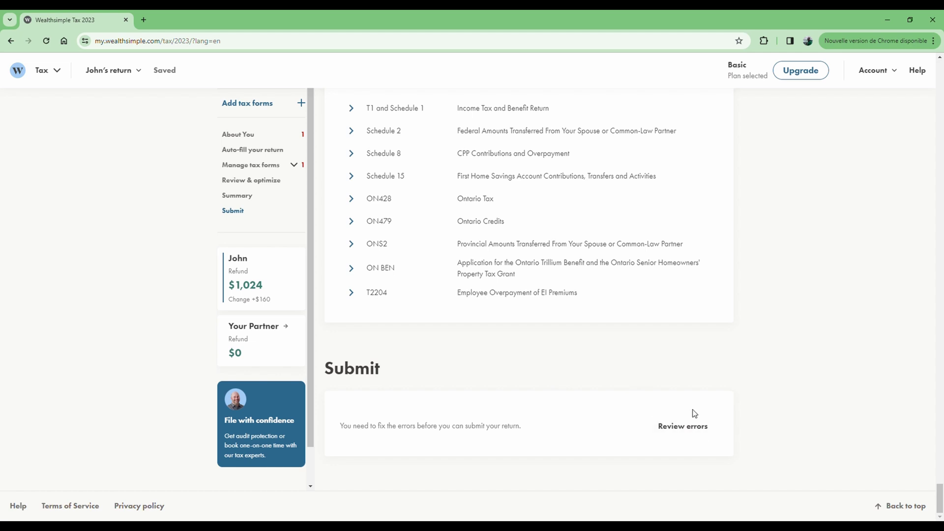
pyautogui.click(683, 432)
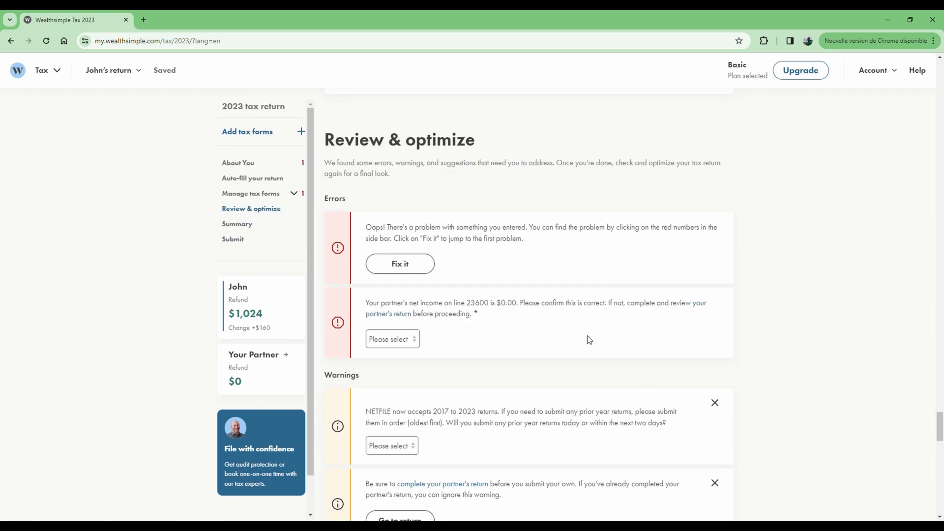
pyautogui.scroll(-20, 587, 339)
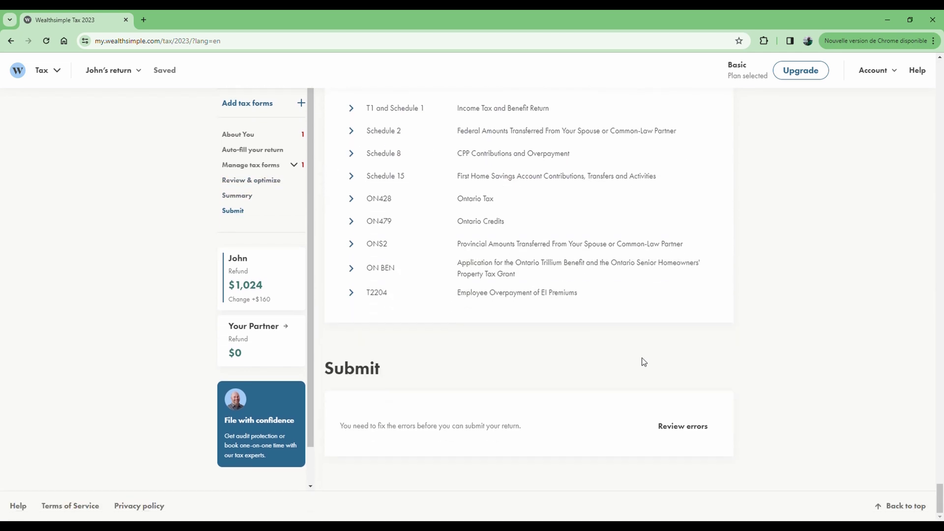
pyautogui.scroll(3, 586, 378)
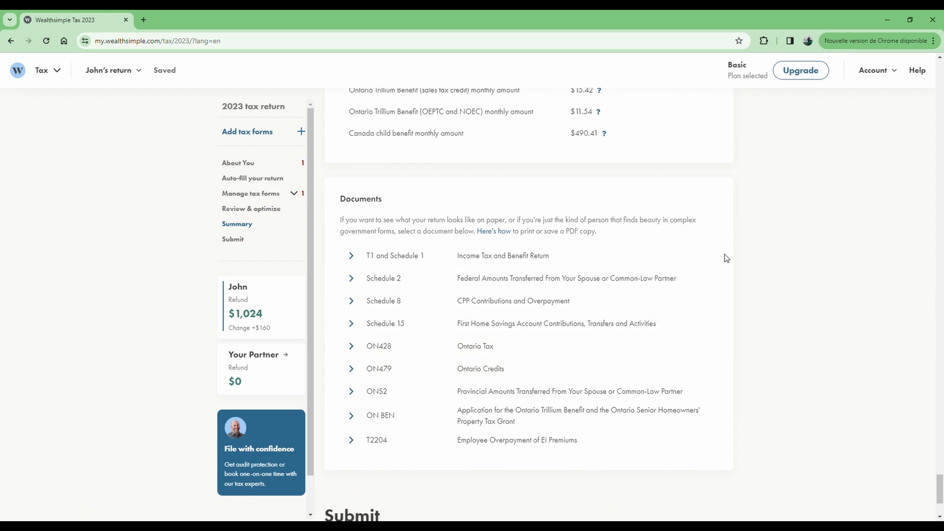
pyautogui.scroll(6, 726, 260)
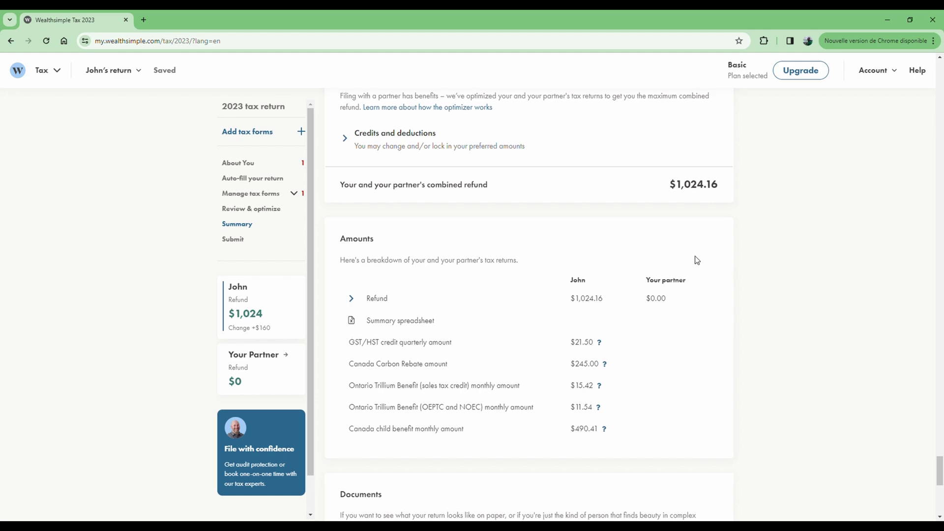
pyautogui.scroll(20, 695, 259)
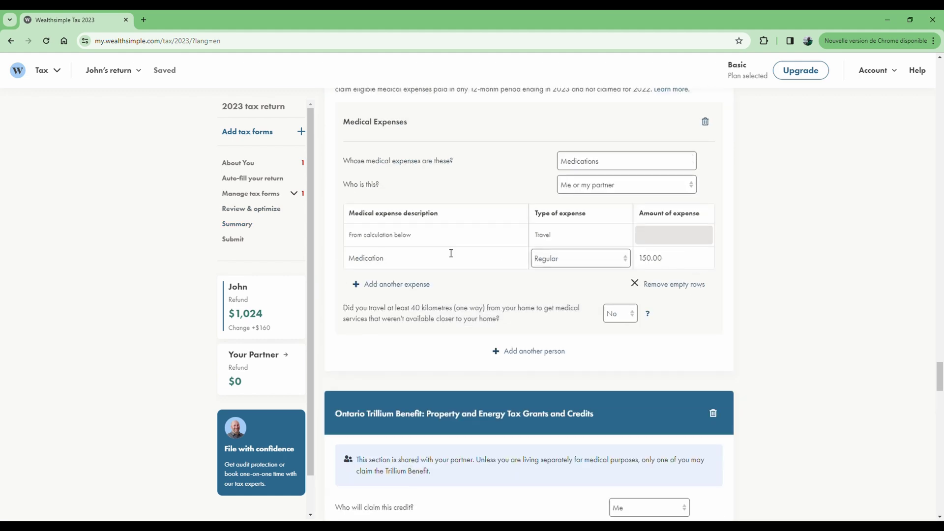
pyautogui.scroll(8, 432, 255)
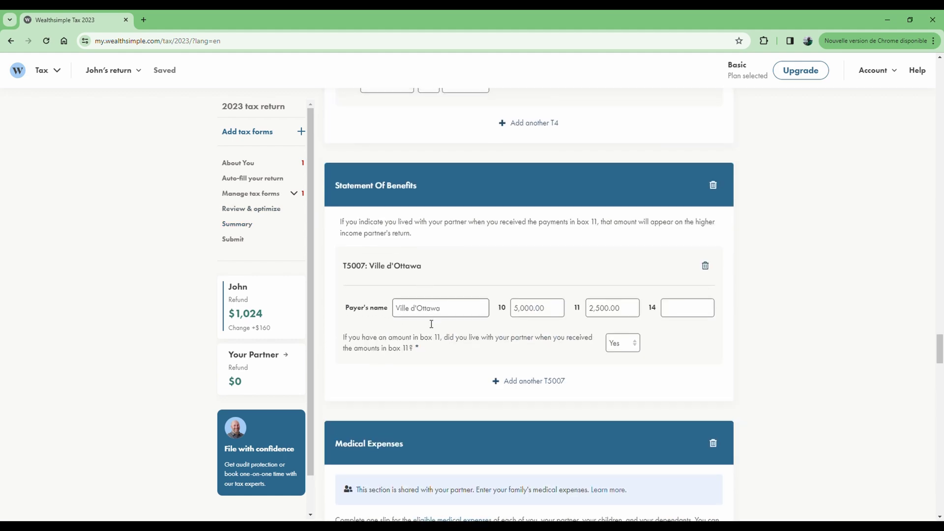
pyautogui.click(418, 350)
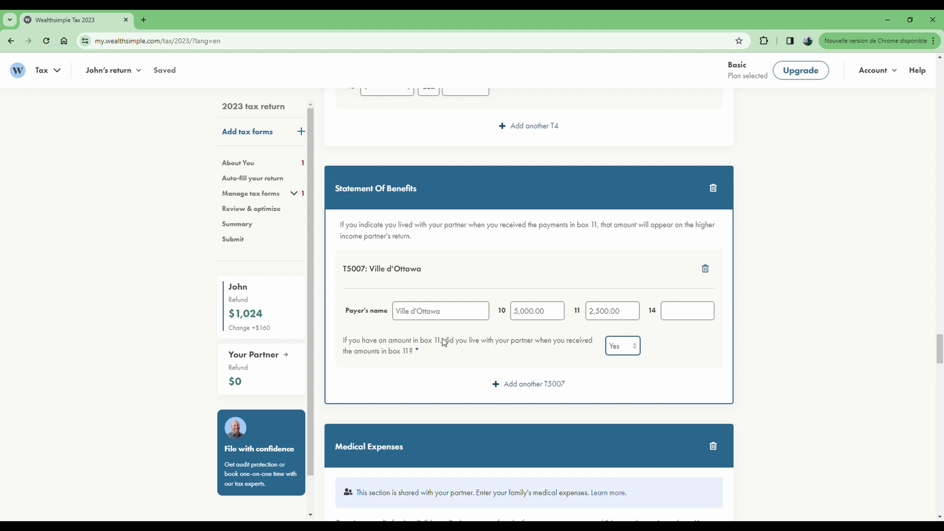
pyautogui.scroll(4, 441, 338)
pyautogui.click(354, 280)
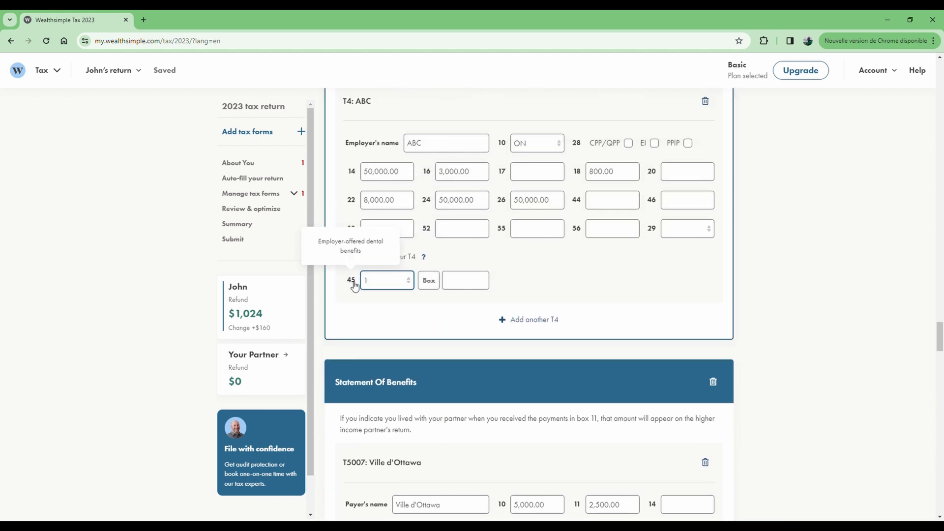
pyautogui.click(351, 172)
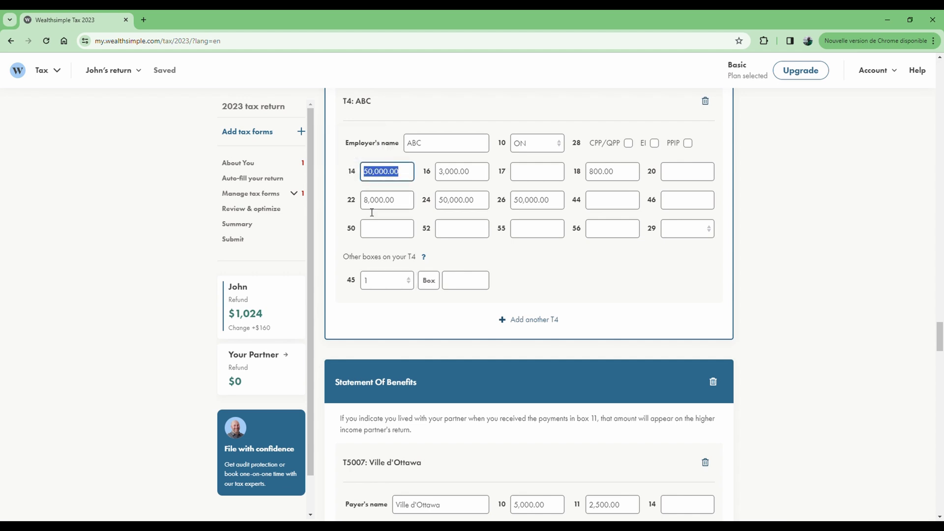
pyautogui.scroll(2, 361, 178)
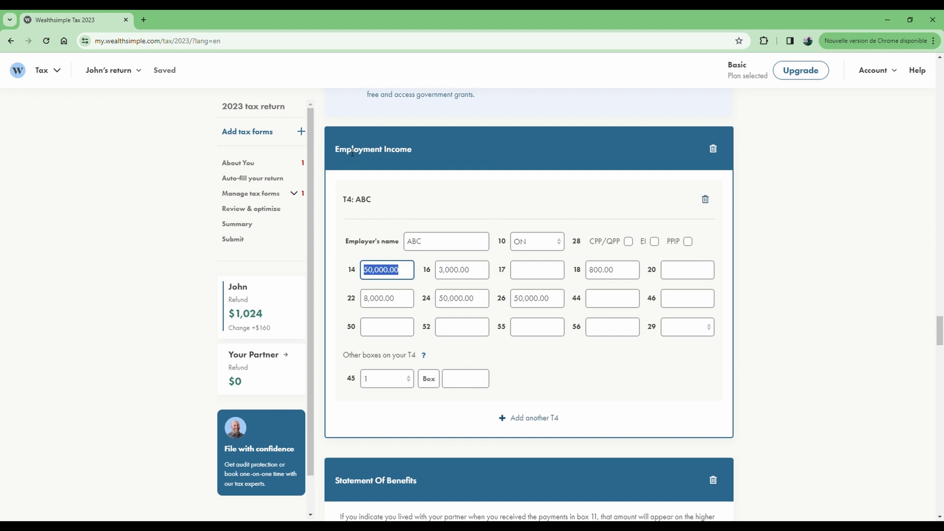
pyautogui.scroll(7, 512, 241)
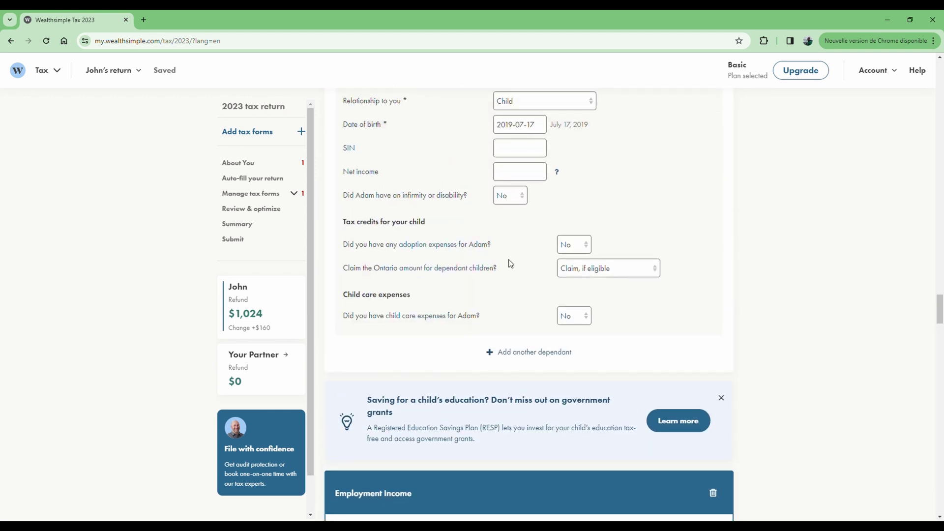
pyautogui.scroll(-20, 509, 260)
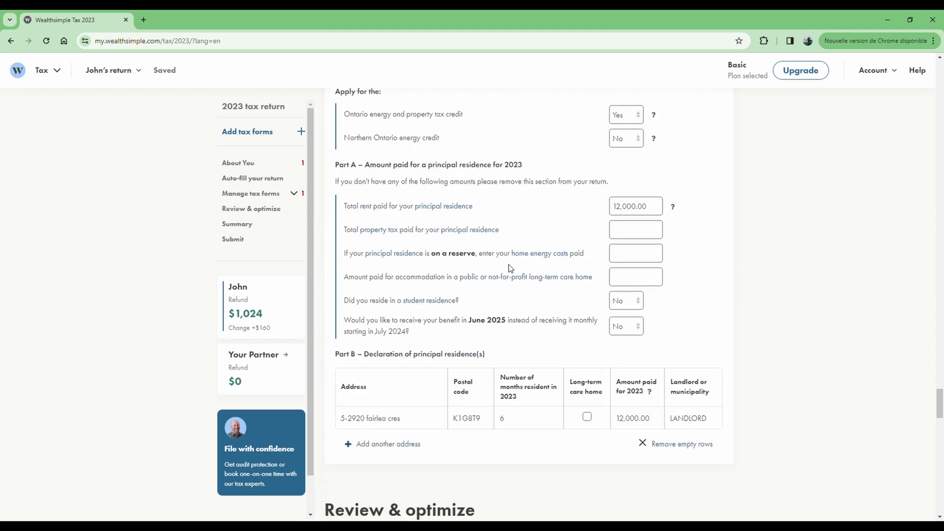
pyautogui.scroll(-20, 509, 268)
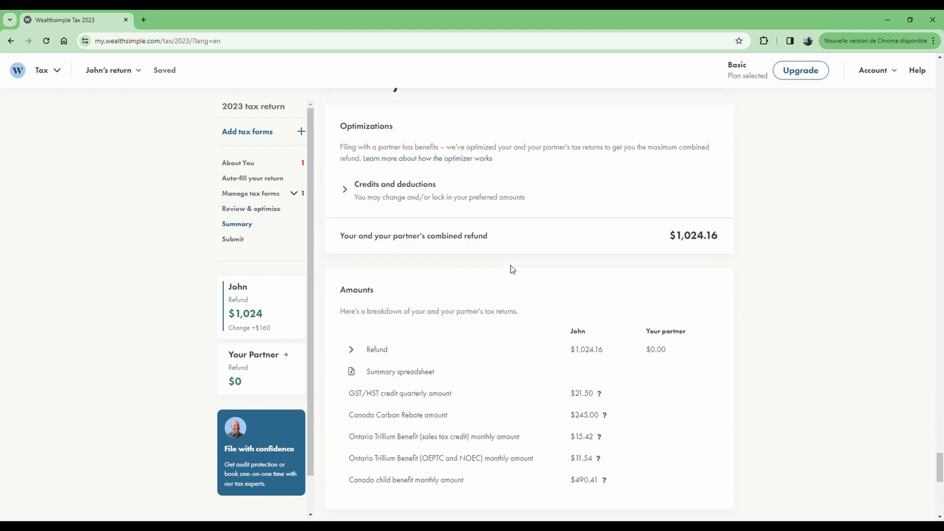
pyautogui.scroll(4, 514, 270)
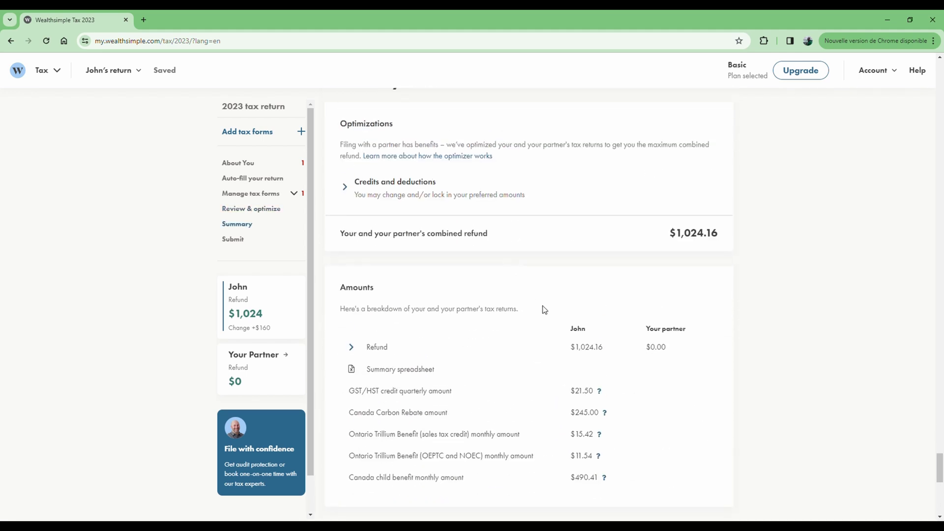